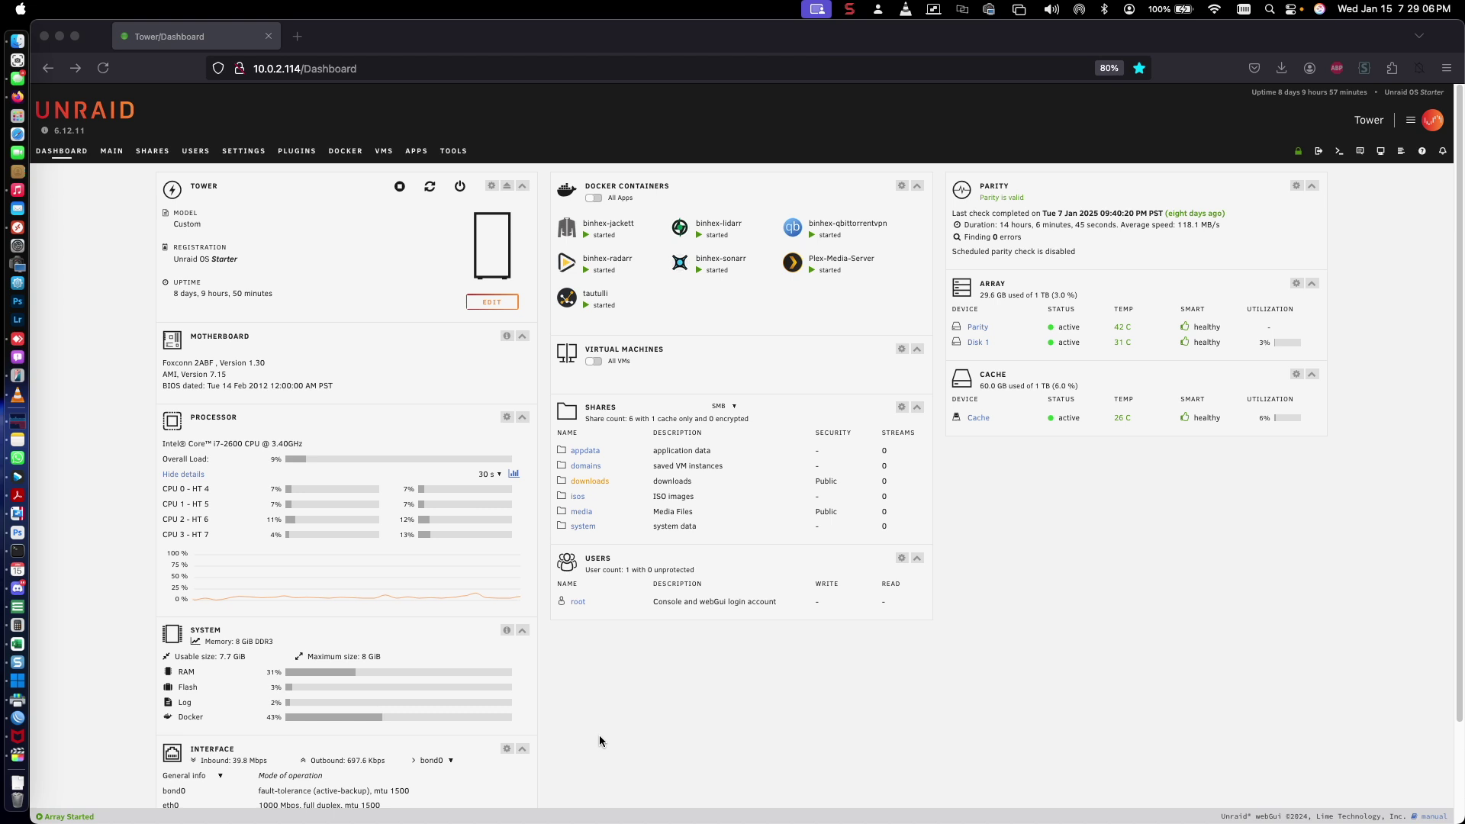
Bring Firefox forward, then open a Finder window on Macintosh HD from the Dock
left_click(590, 703)
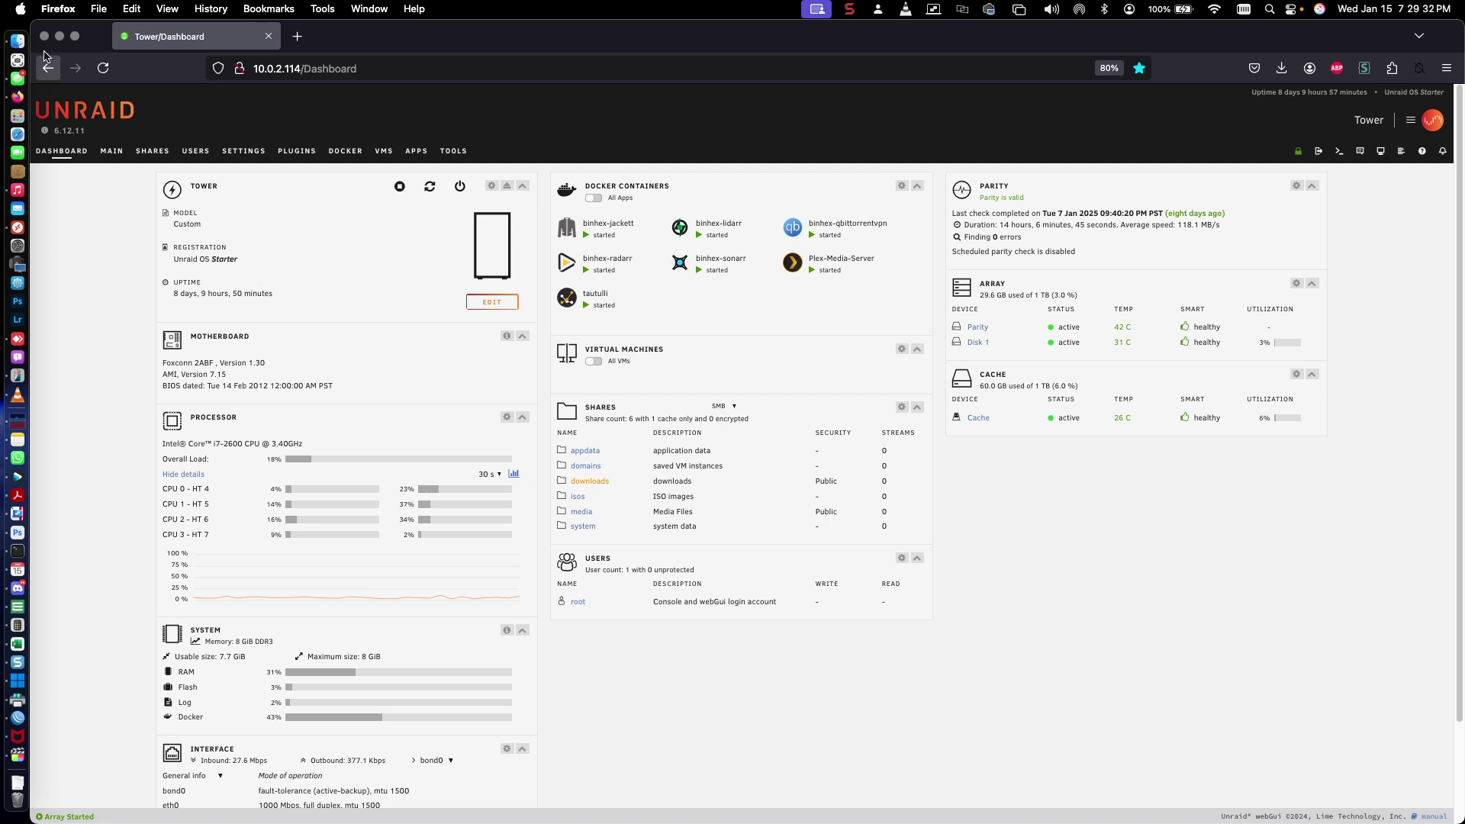
left_click(16, 40)
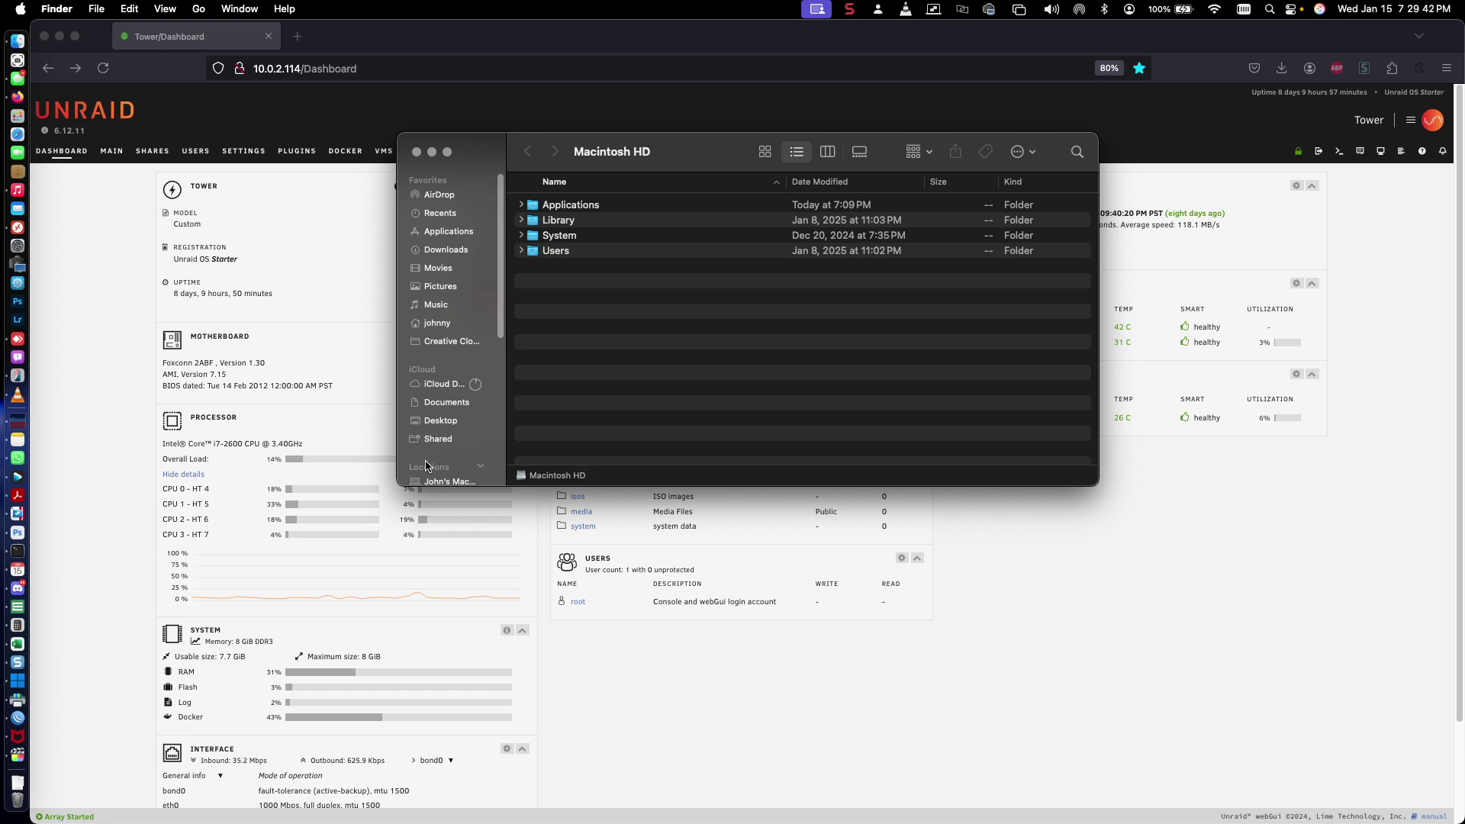
Open the media share on server 10.0.2.114 in Finder
scroll(442, 461, "down", 5)
left_click(450, 361)
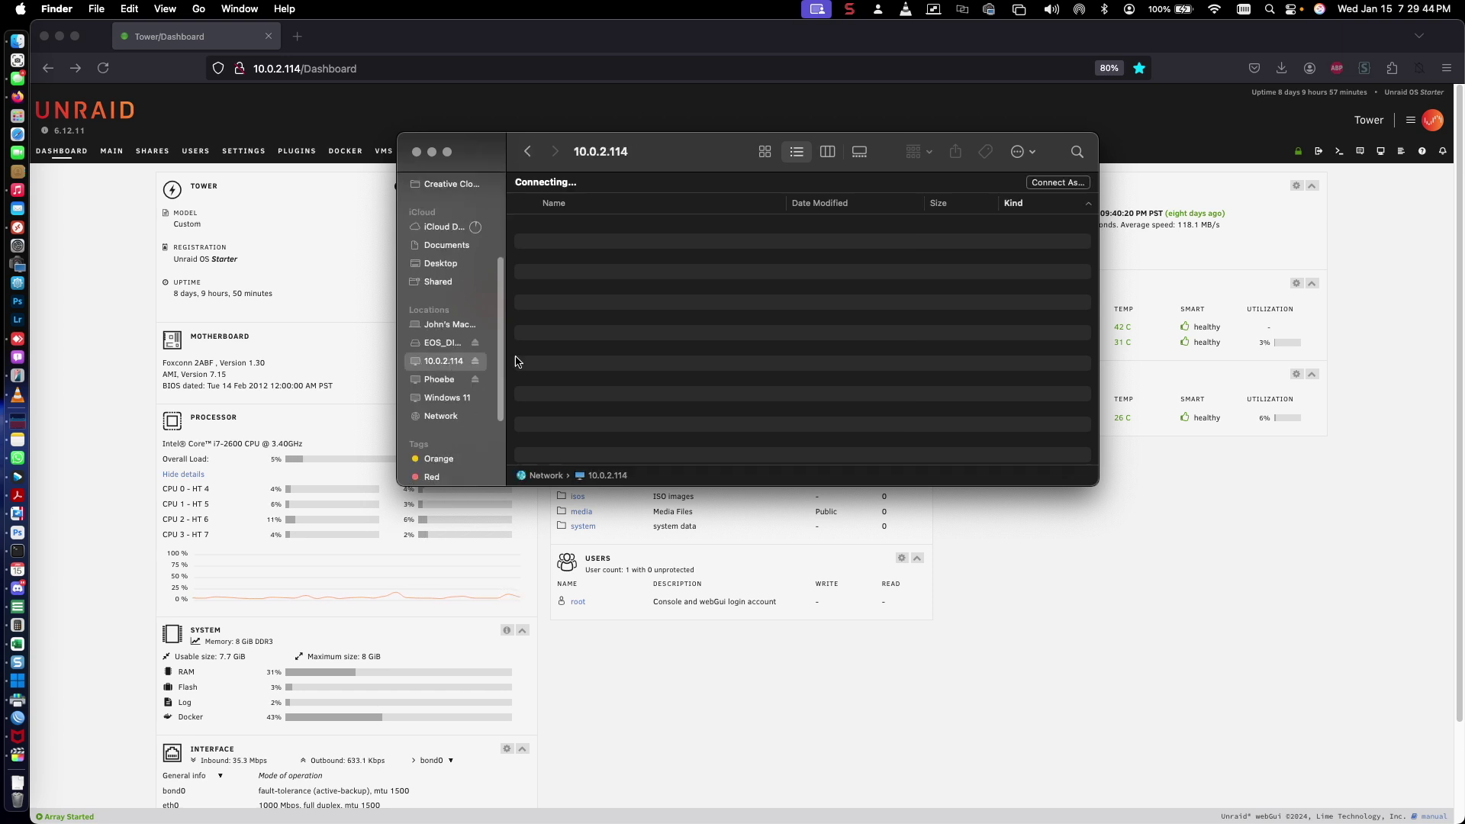
double_click(561, 242)
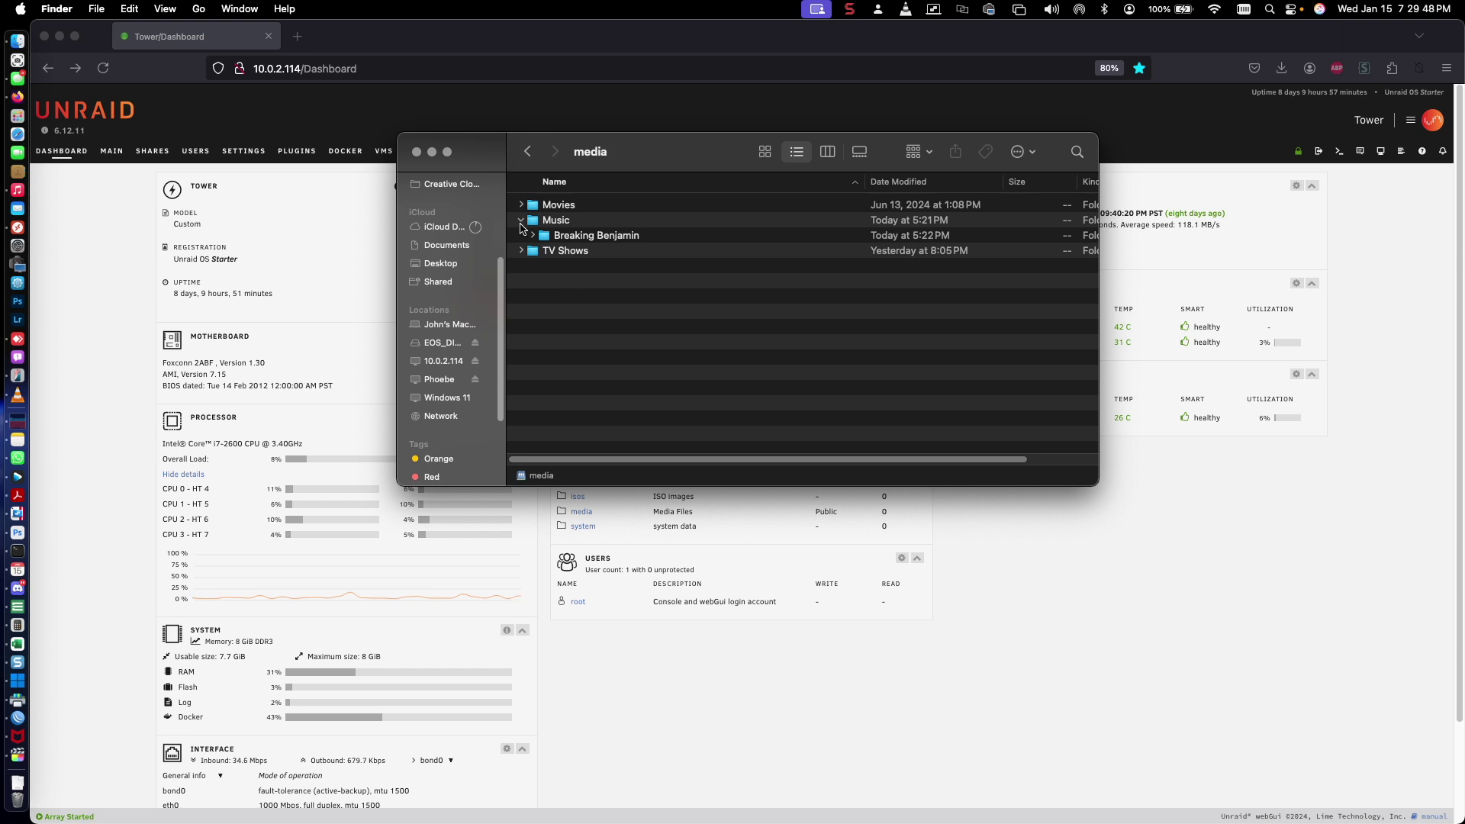
left_click(522, 220)
left_click(563, 238)
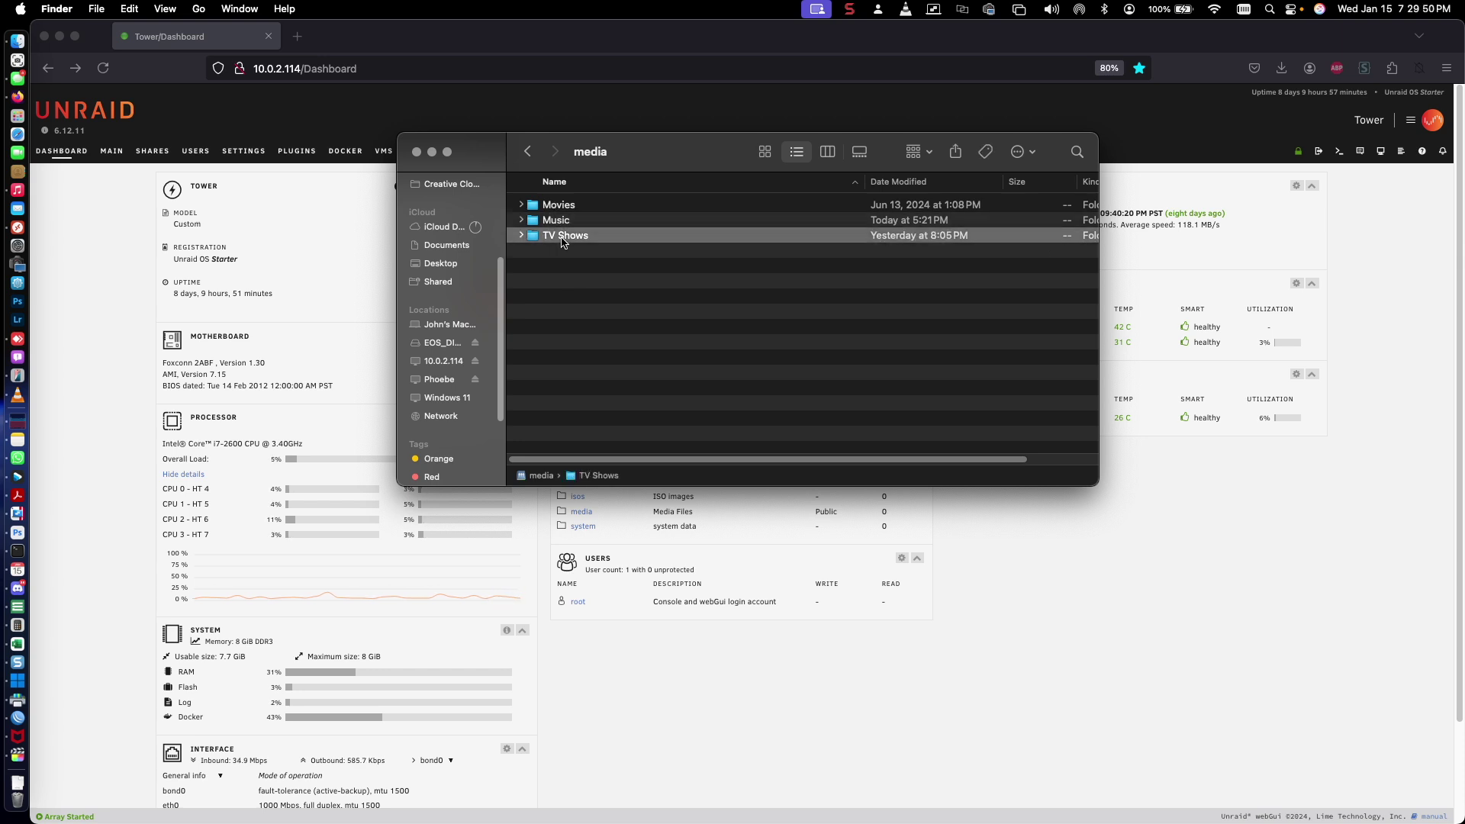
Create a new folder named Books in the media share and return to Firefox
right_click(560, 300)
left_click(584, 305)
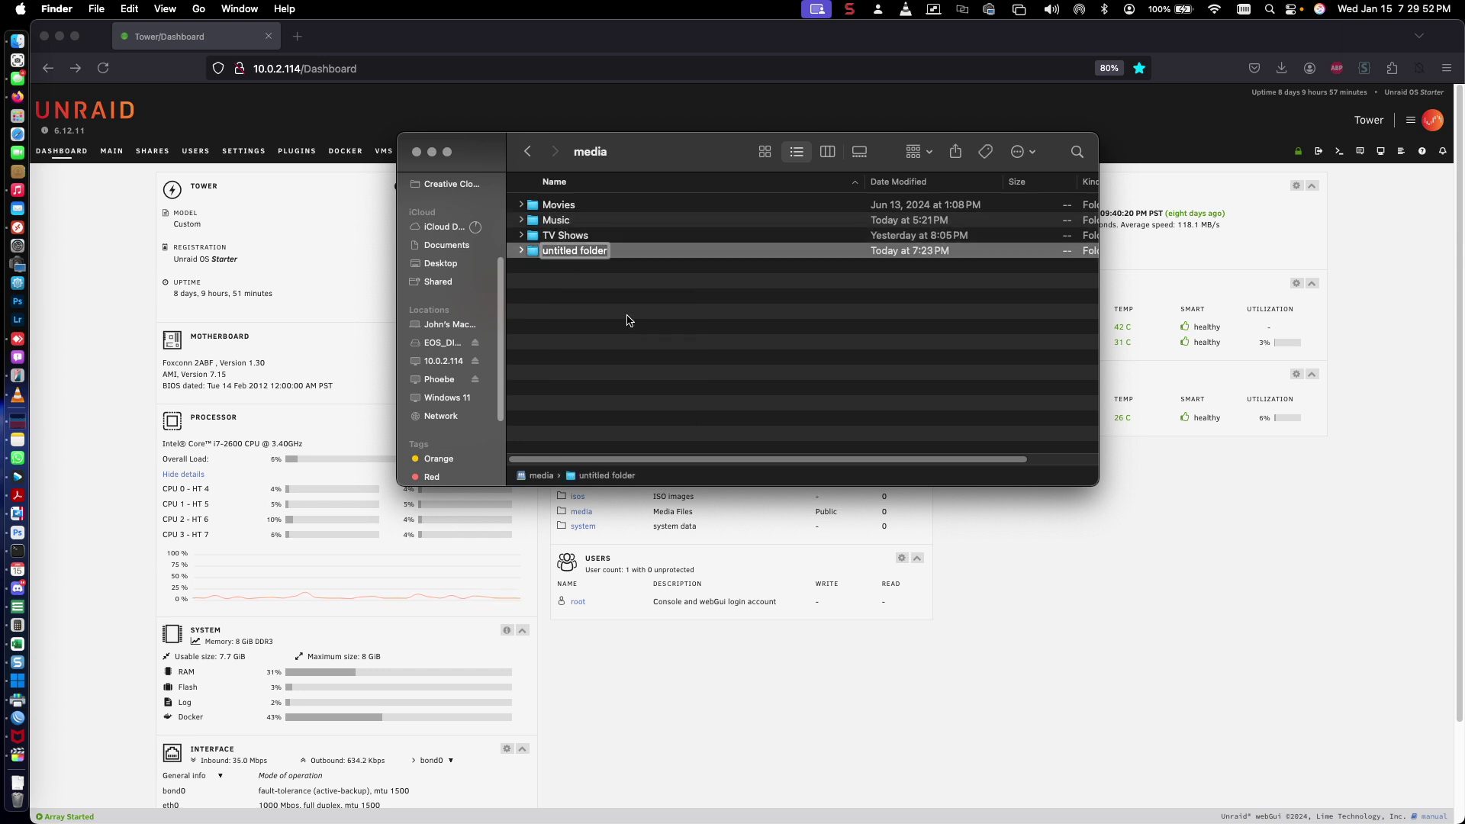
type("Books")
key("Return")
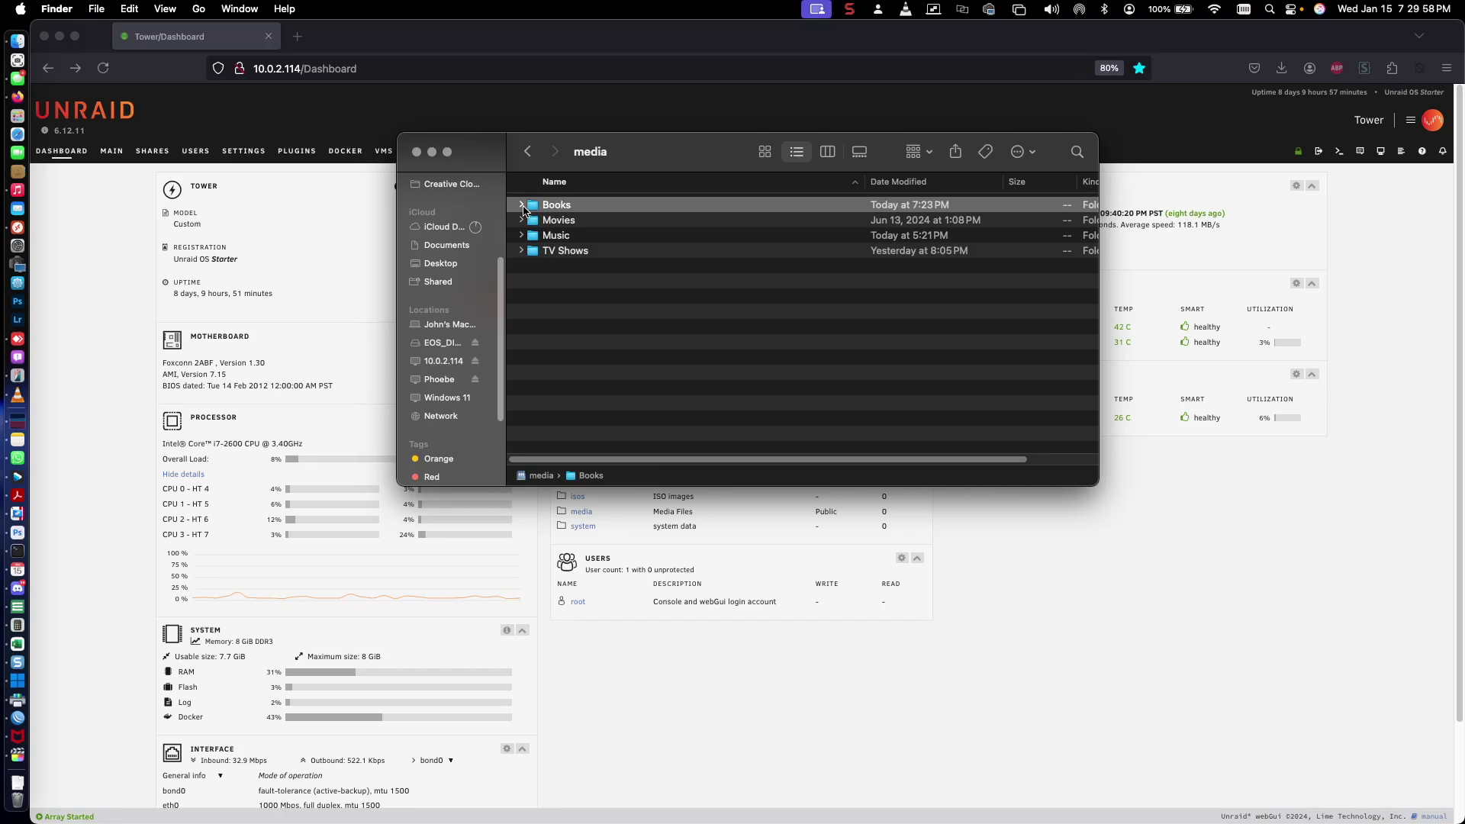
left_click(615, 354)
left_click(799, 648)
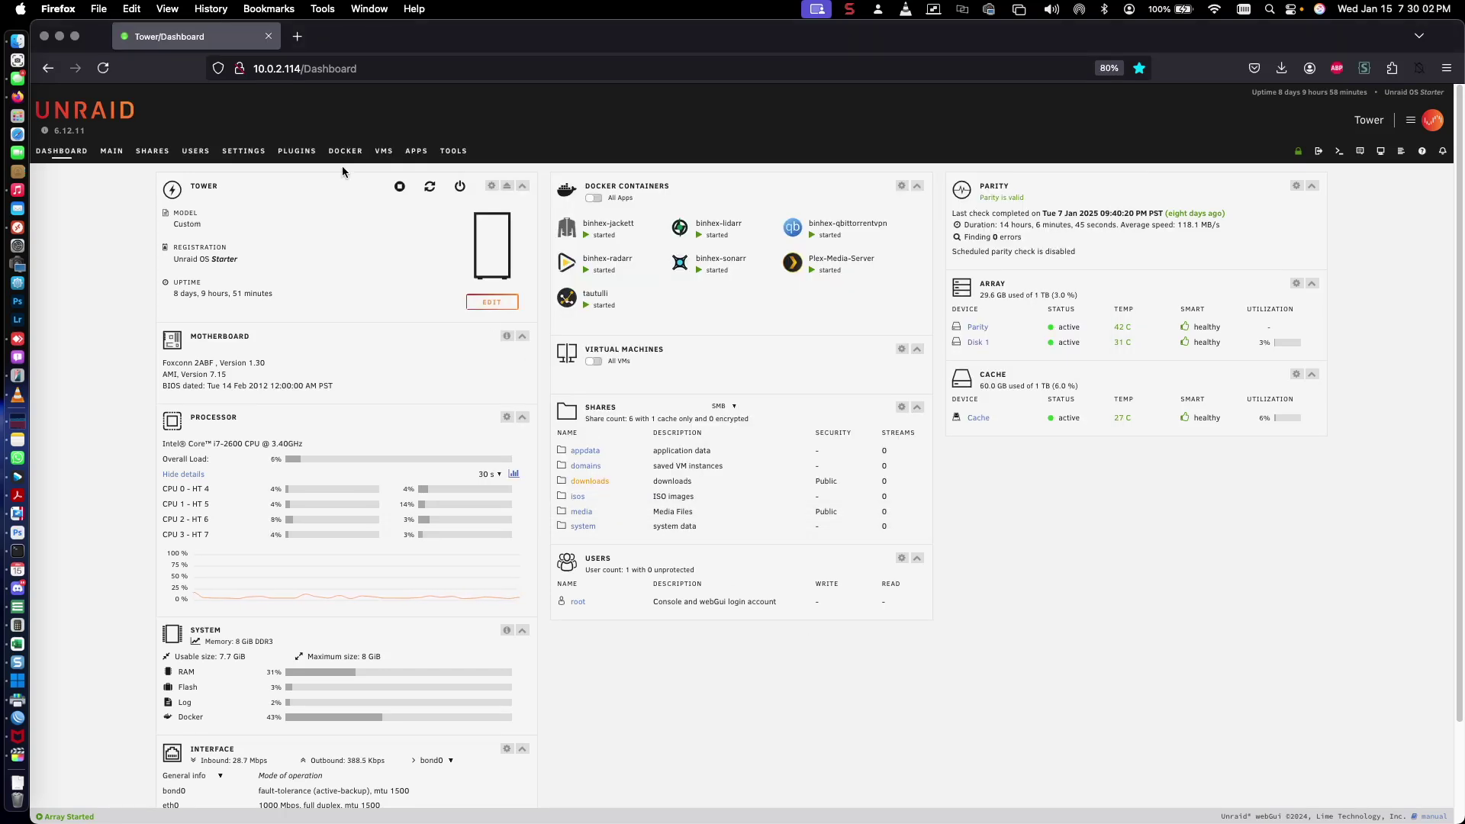
Search the community apps for readarr and install the binhex-readarr template
left_click(416, 151)
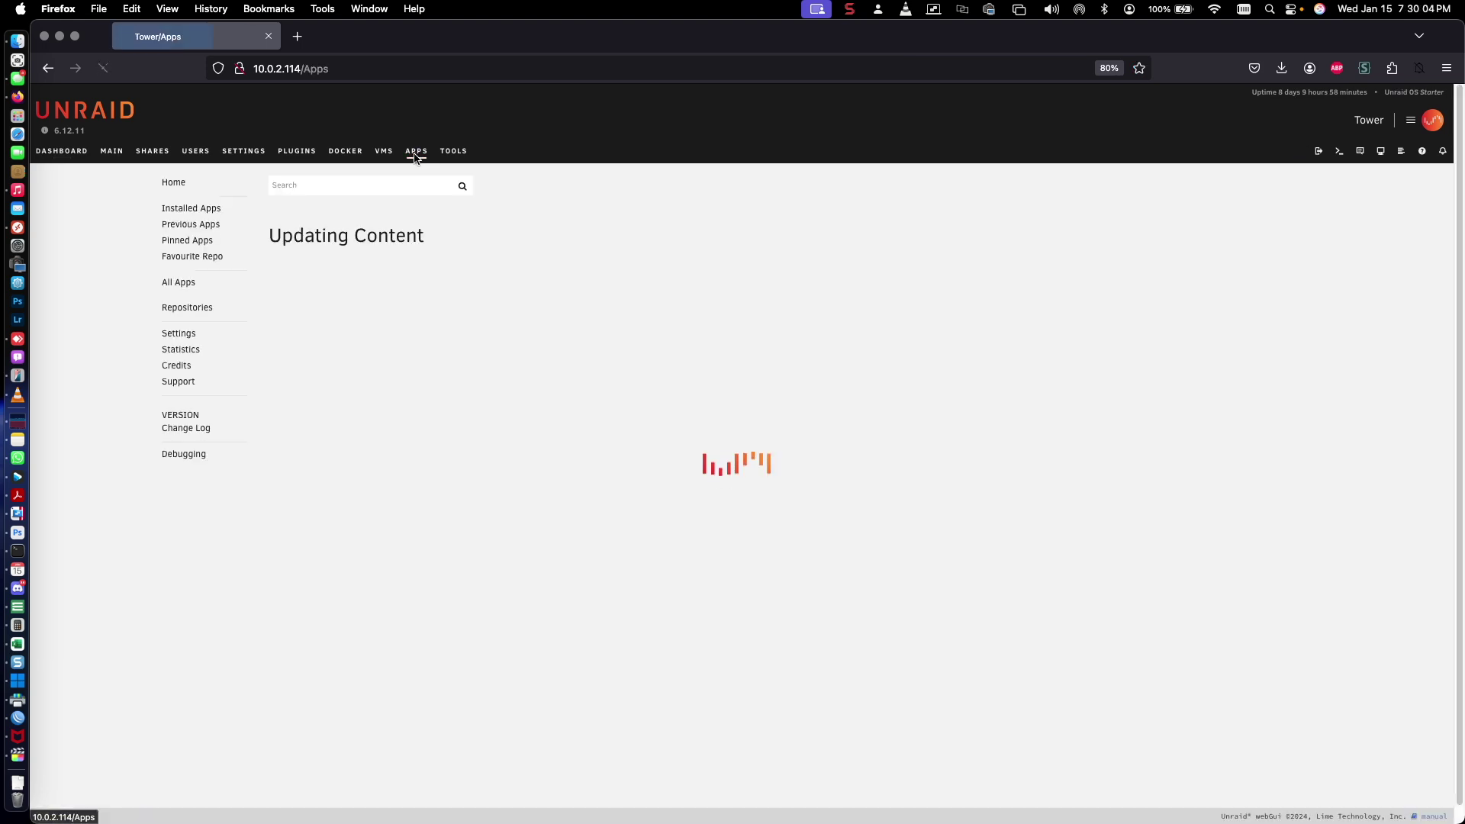
left_click(312, 183)
type("readarr")
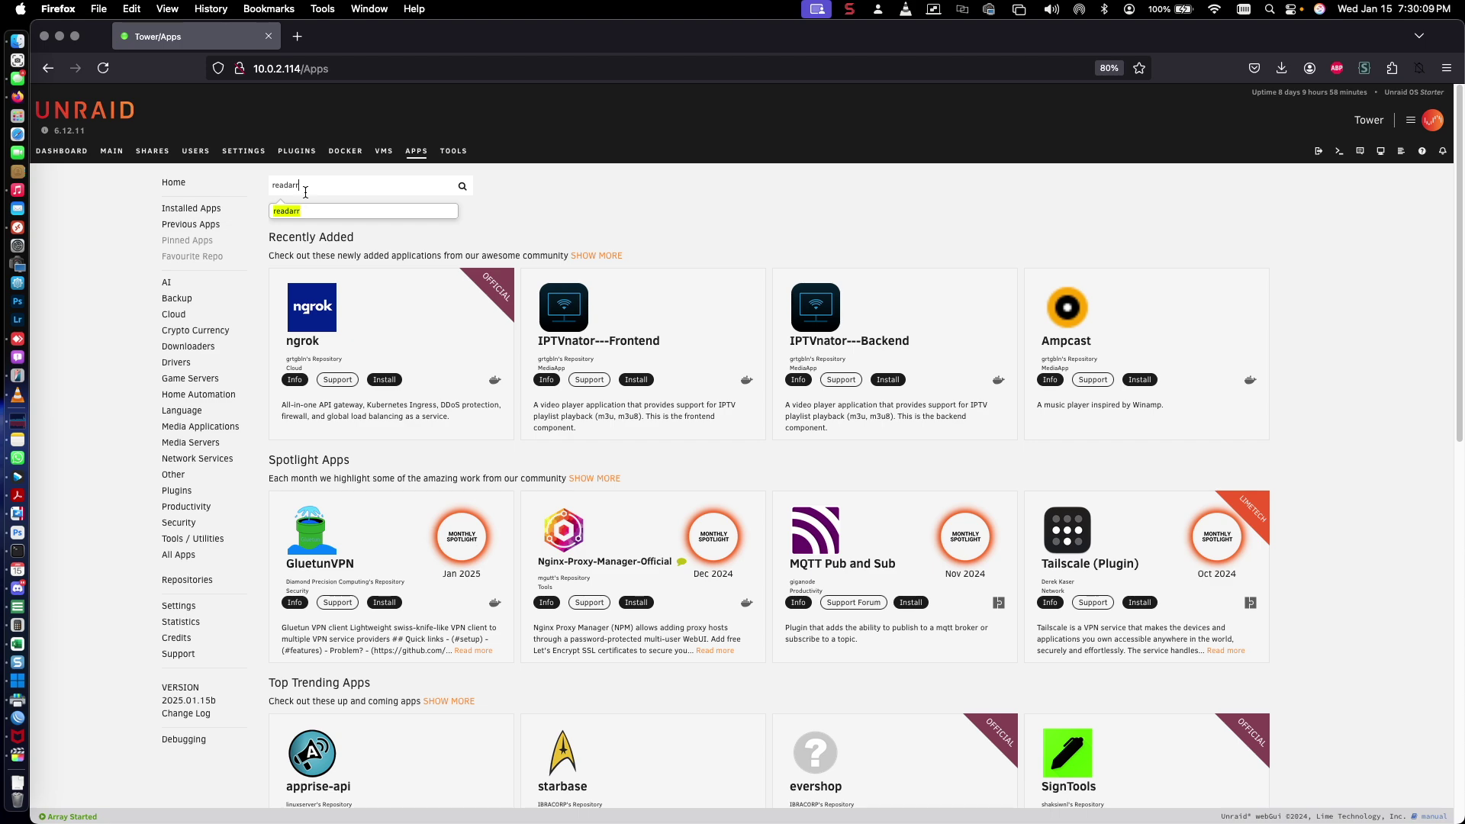
key("Return")
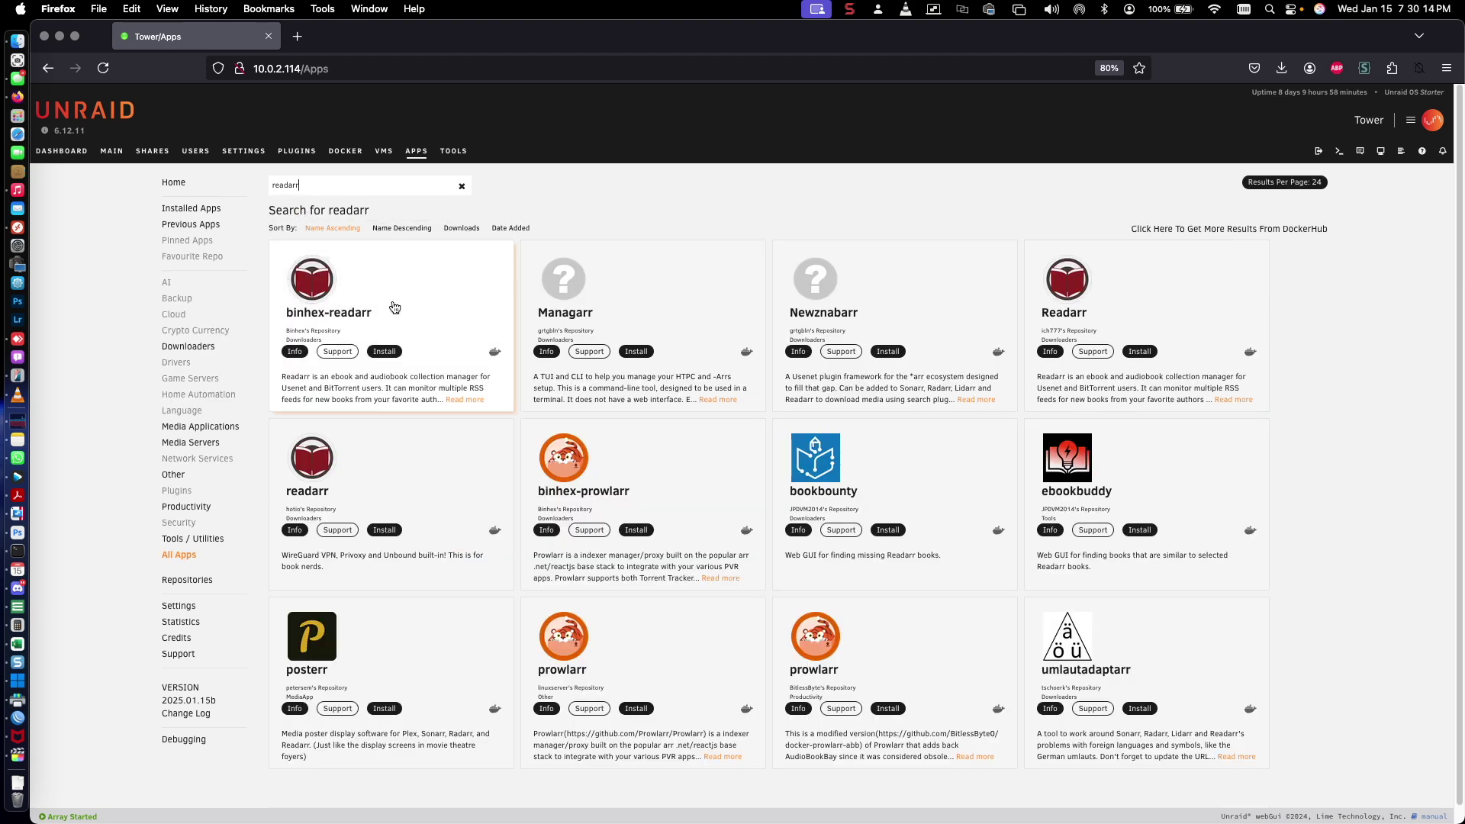
left_click(384, 352)
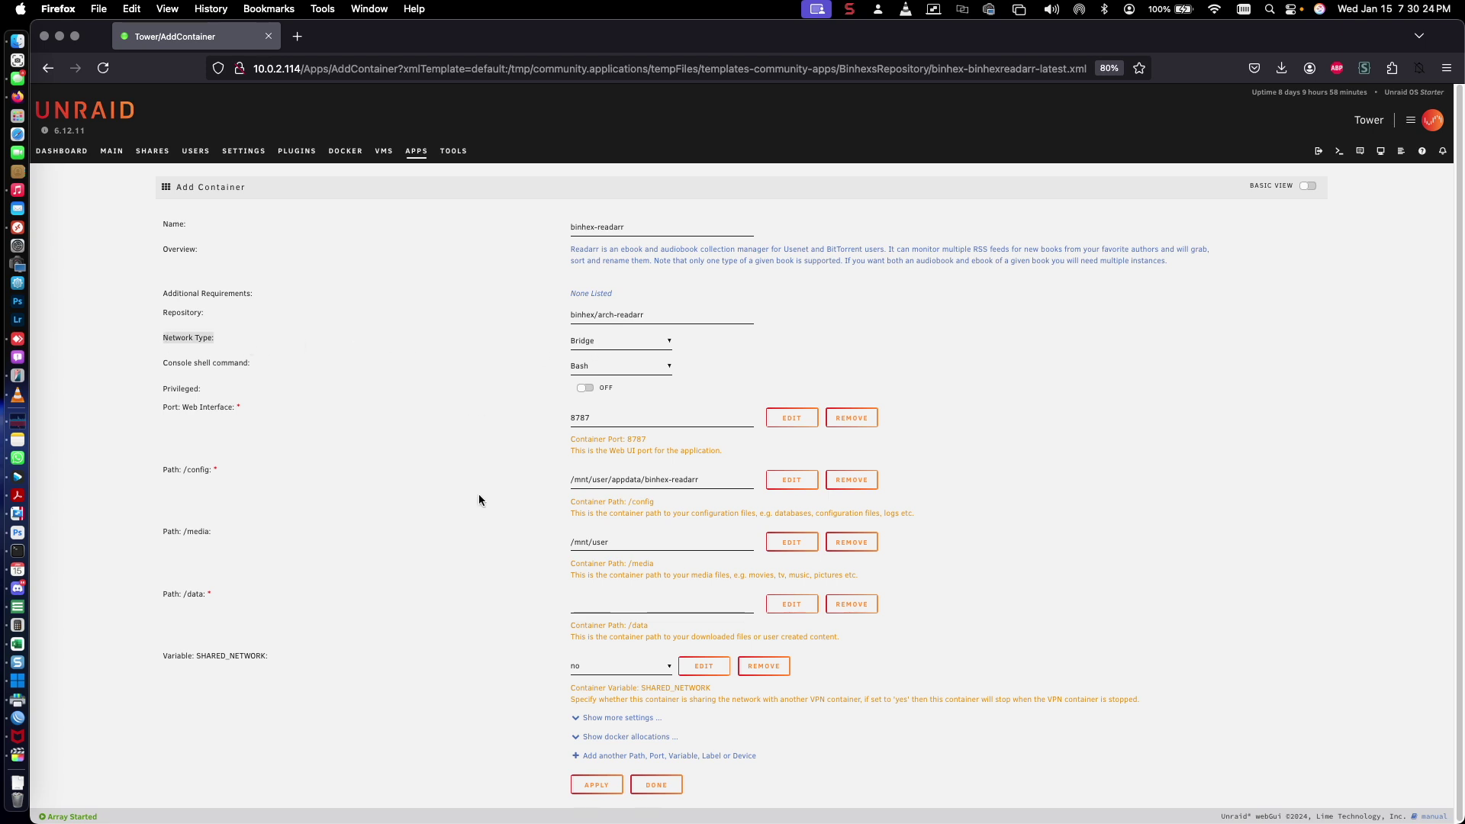
Set the container's /media path to /mnt/user/media/Books/ via the folder browser
left_click_drag(613, 414, 565, 426)
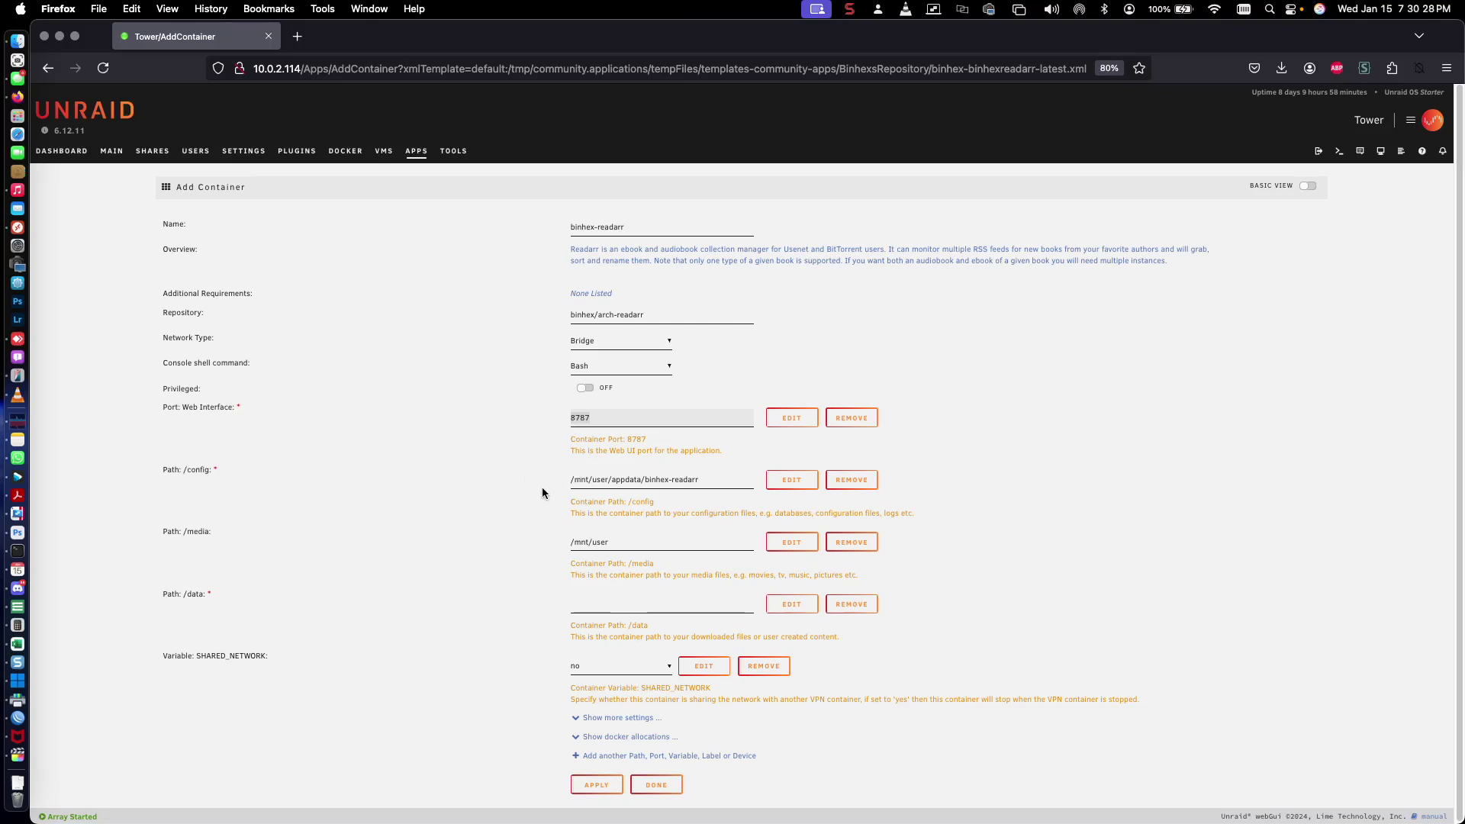
left_click(680, 479)
left_click(451, 579)
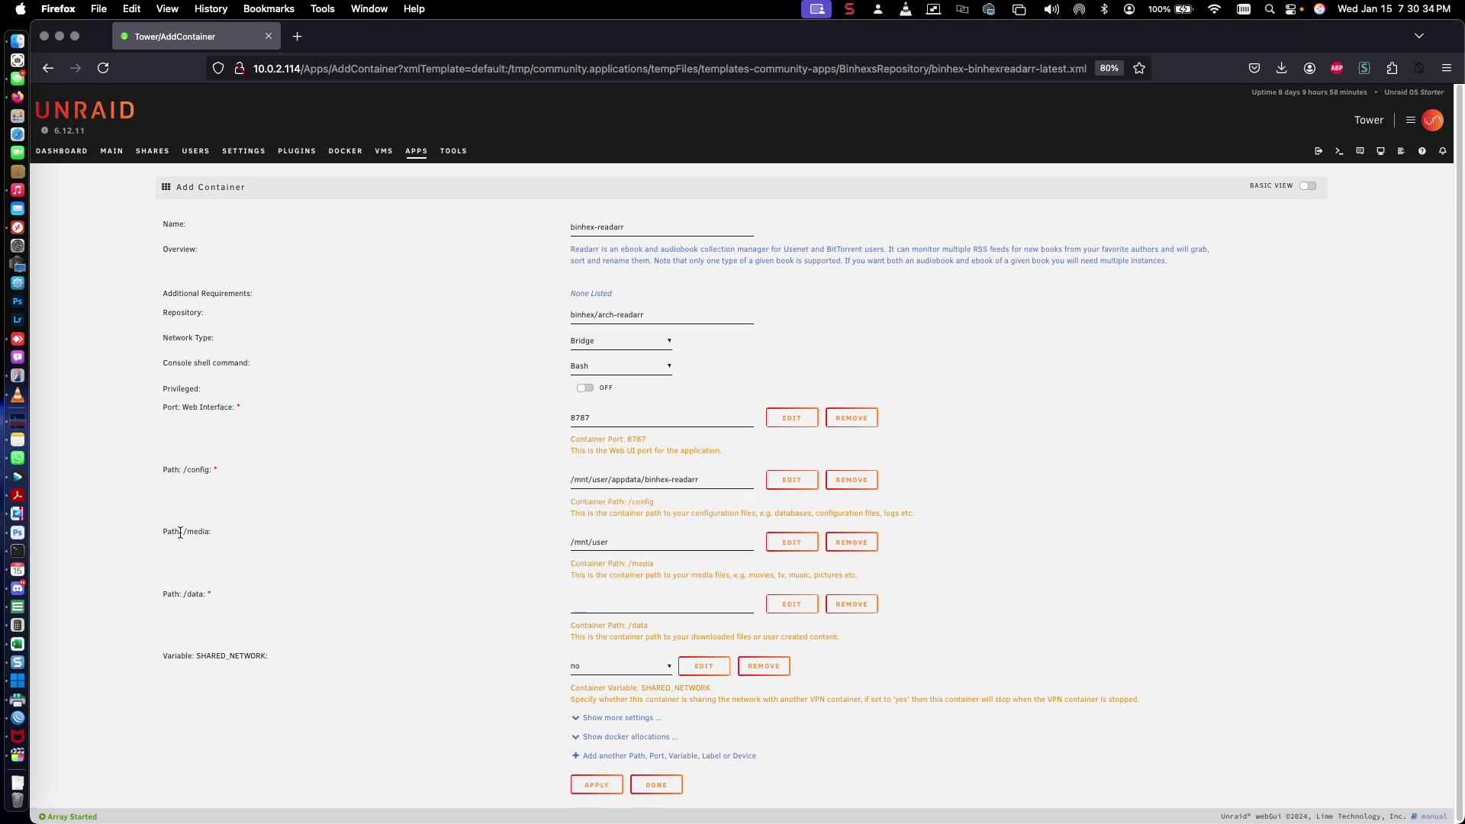
left_click(644, 545)
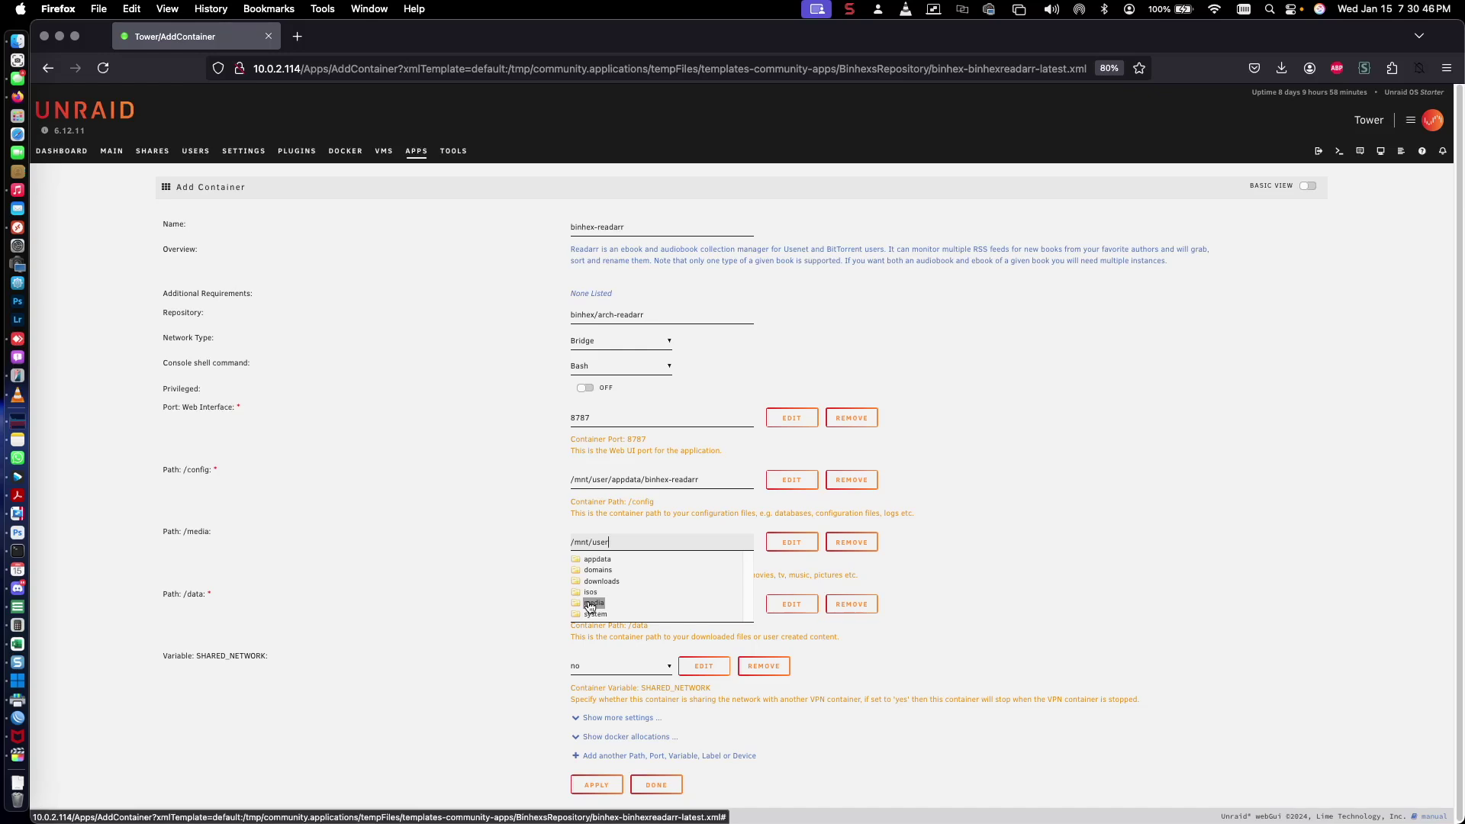
left_click(592, 603)
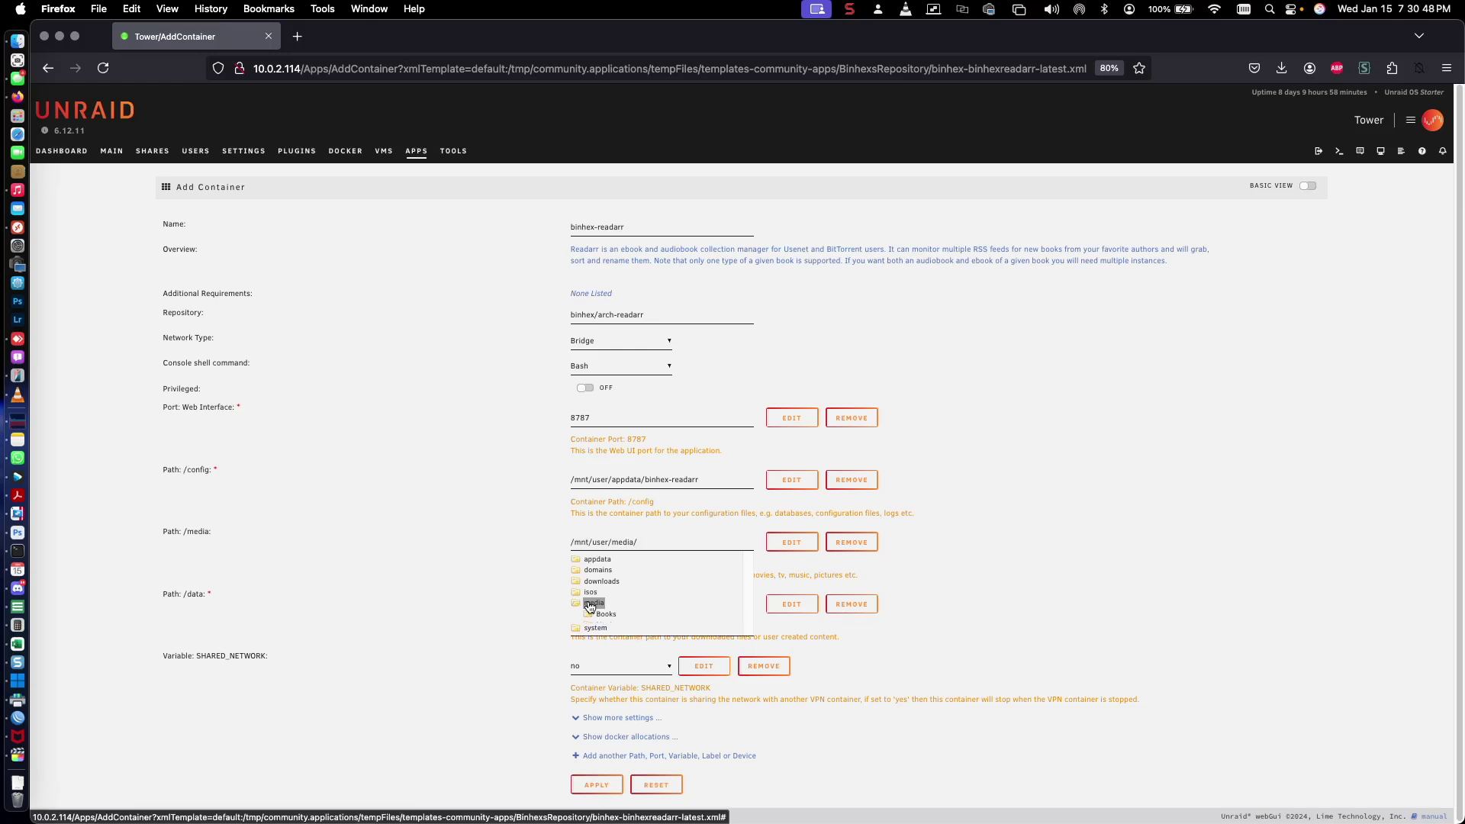
left_click(605, 614)
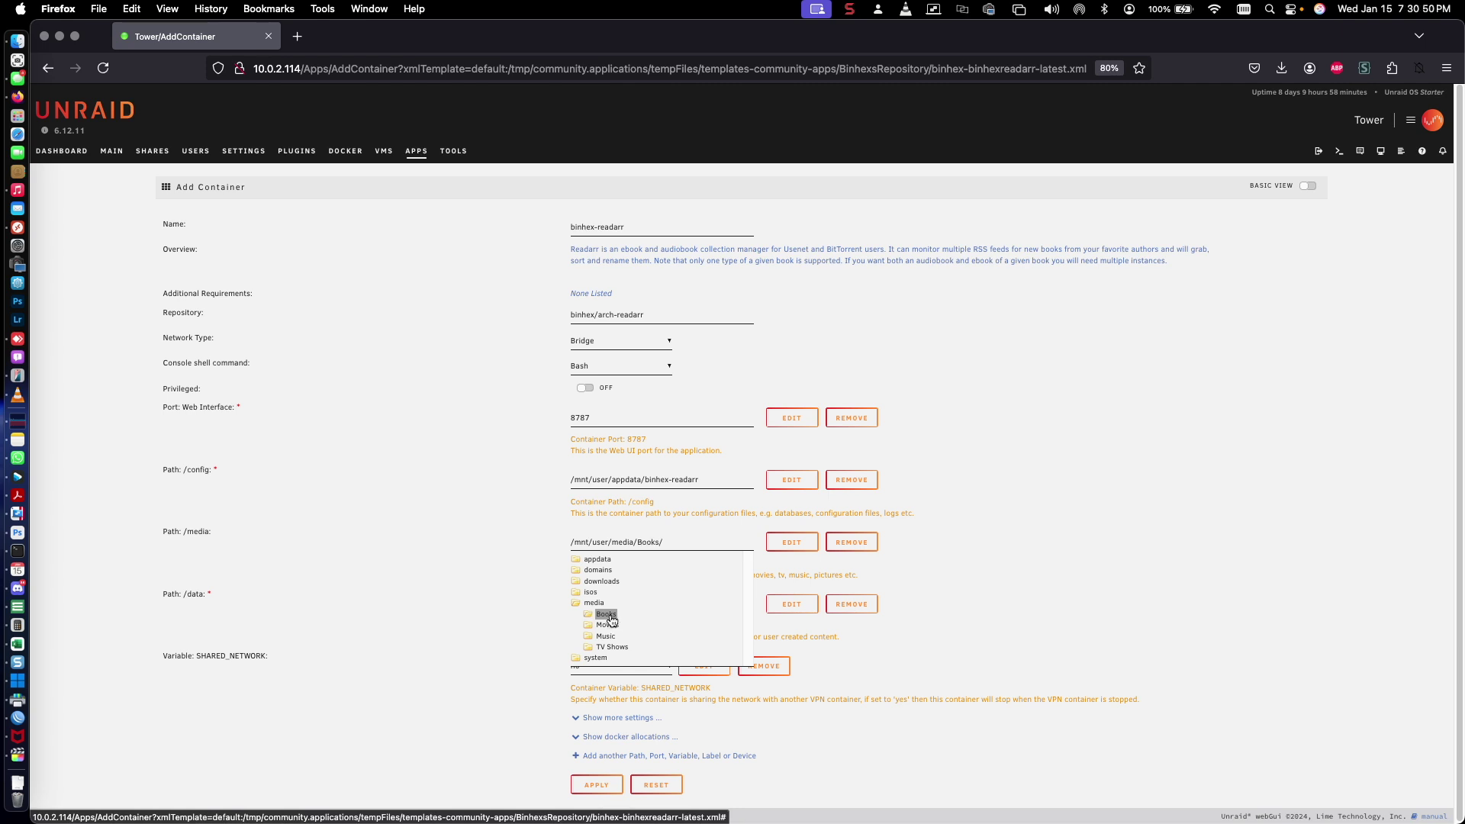
left_click(703, 542)
left_click(1062, 628)
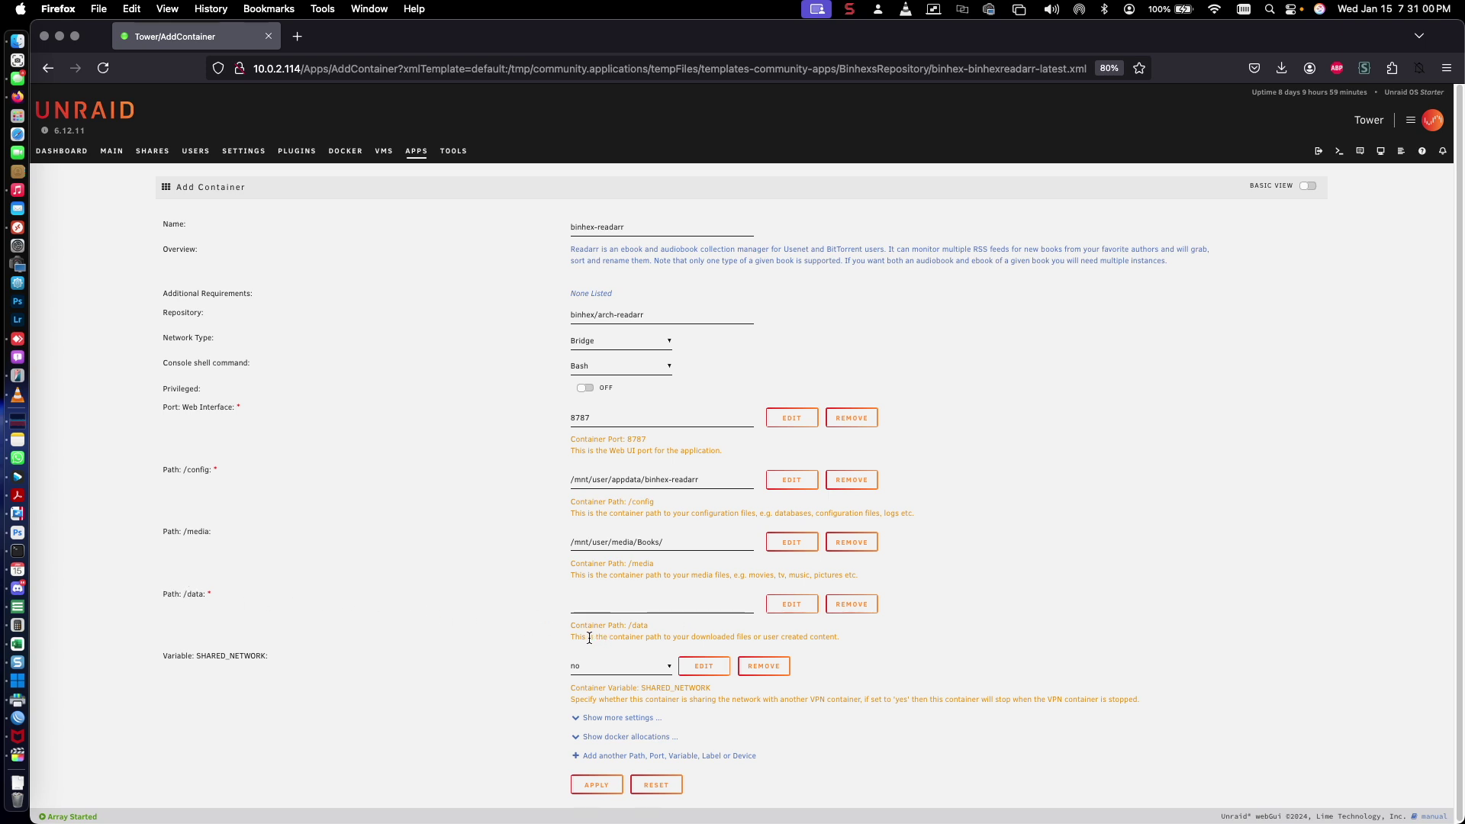
left_click_drag(574, 638, 730, 618)
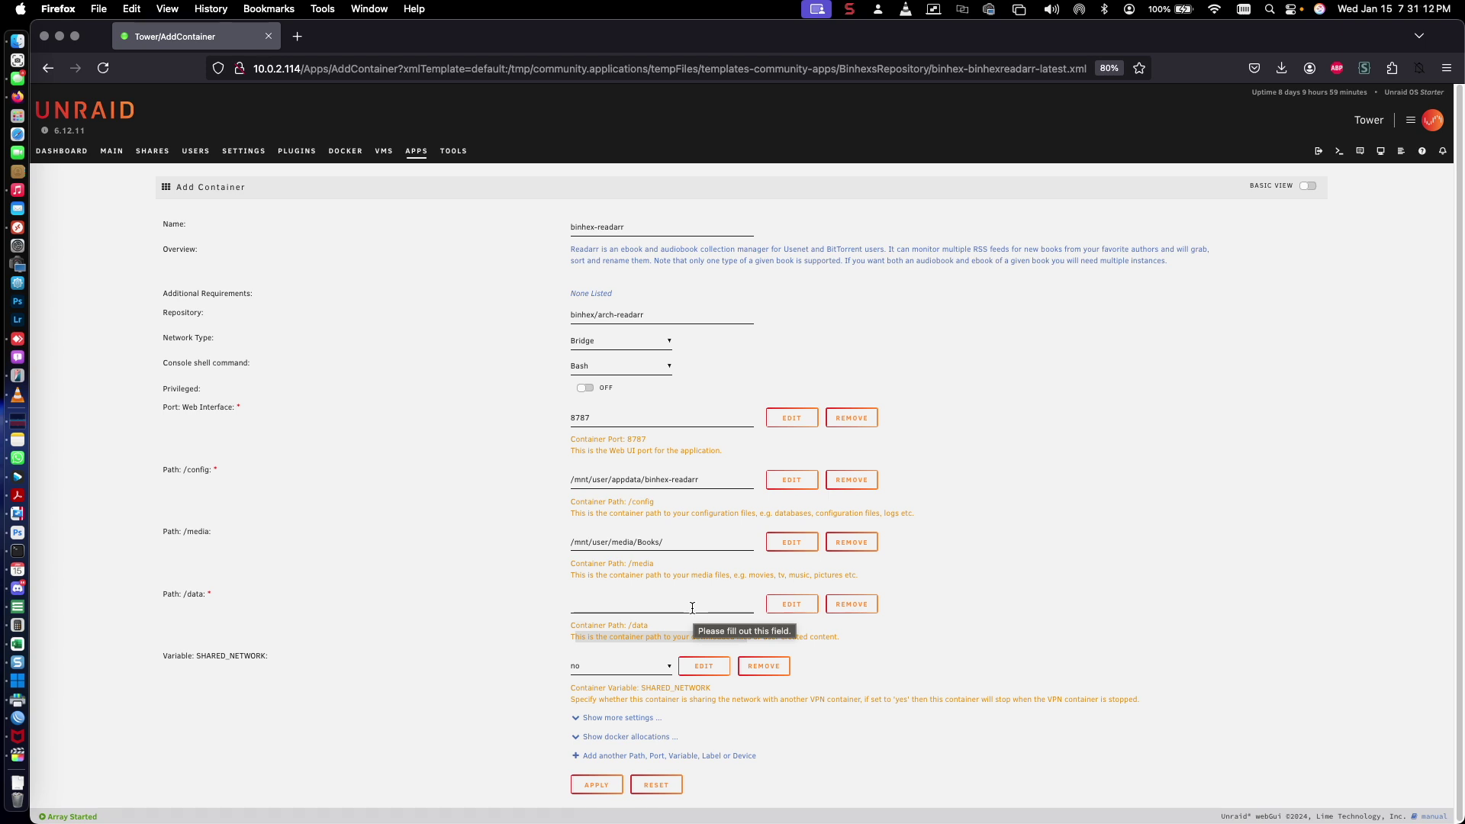
Map /data to /mnt/user/downloads/ and apply to pull the binhex/arch-readarr image
left_click(686, 604)
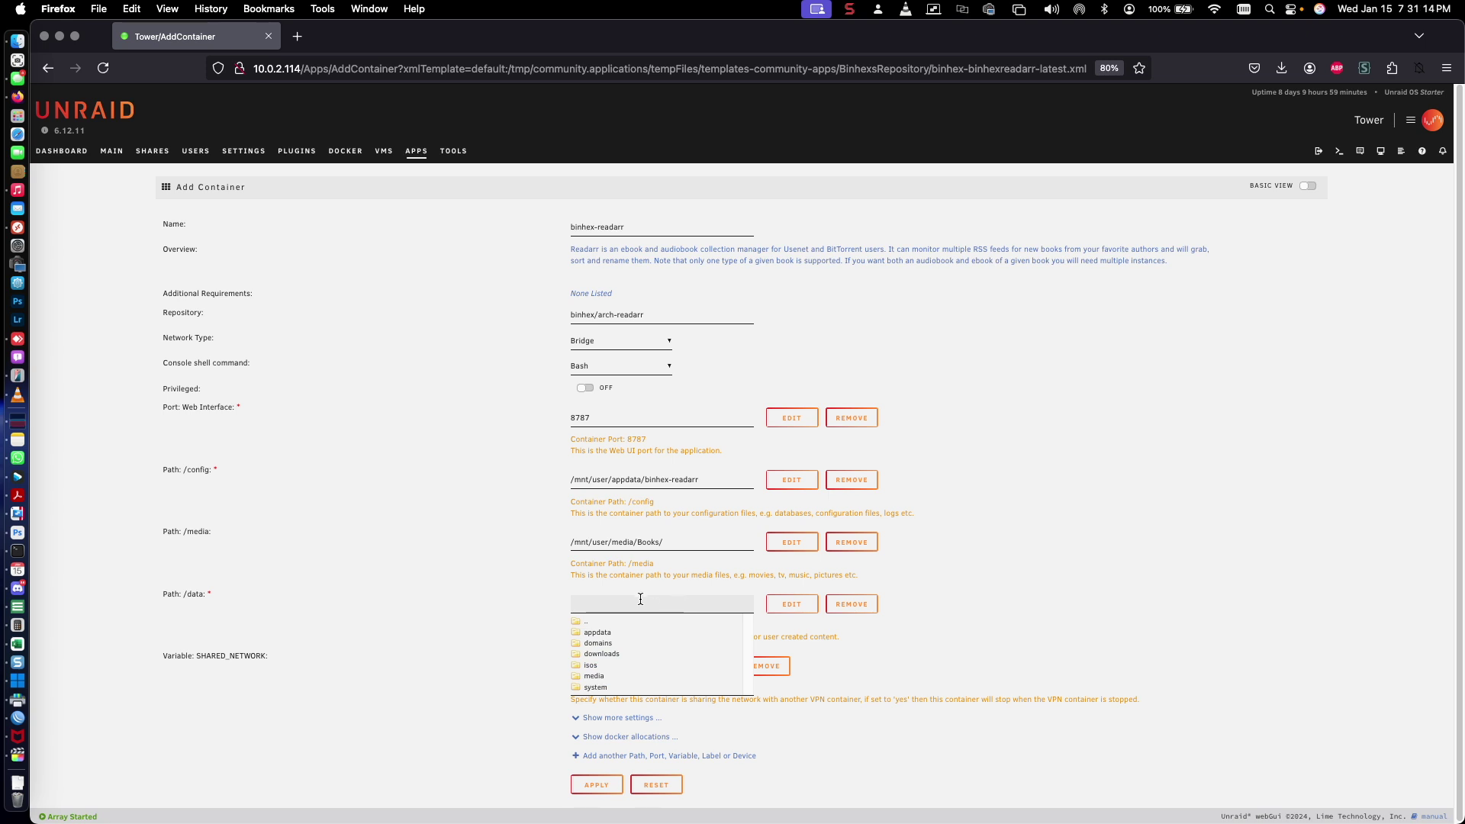
left_click(603, 655)
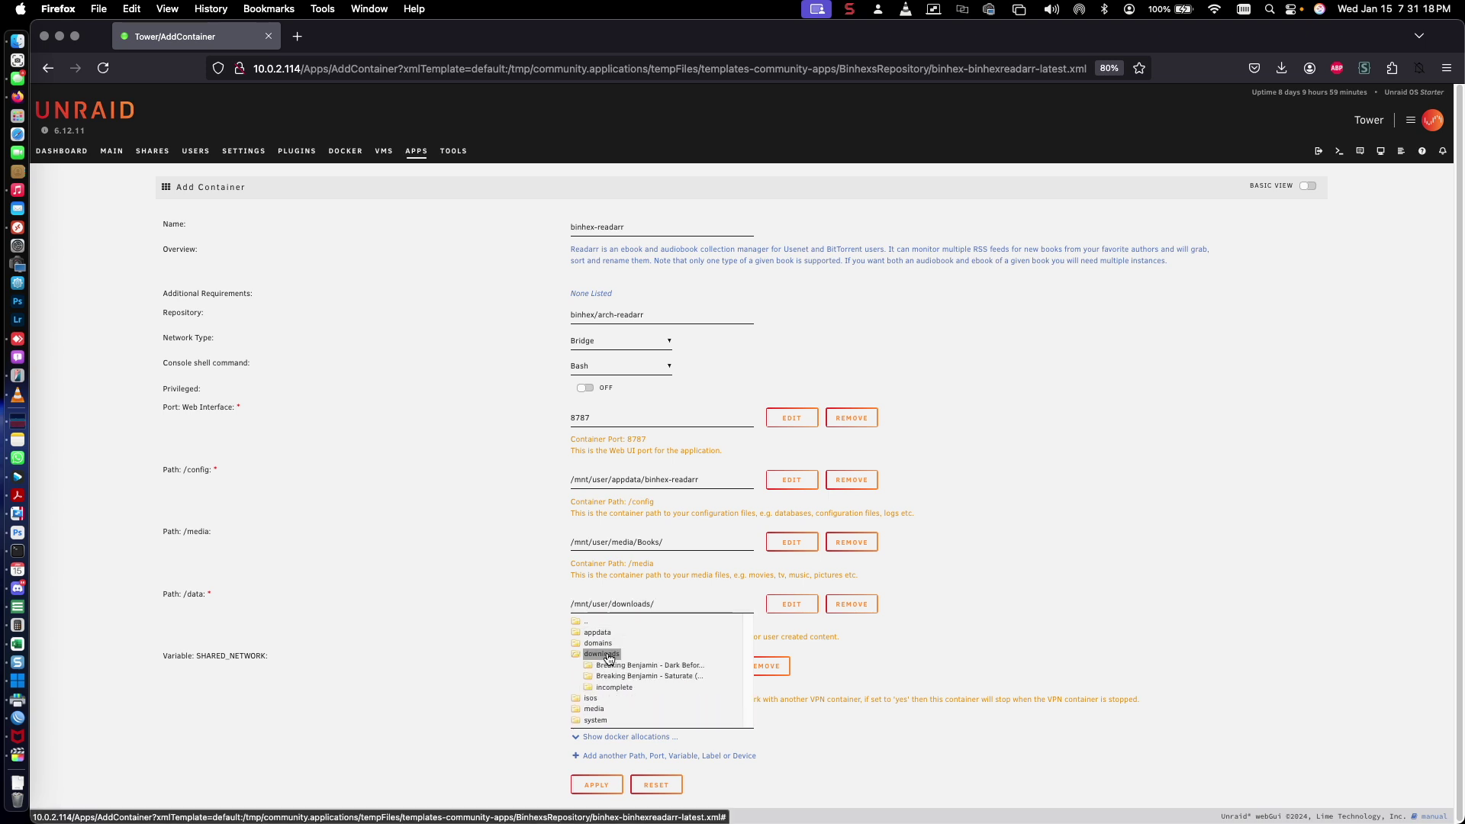
left_click(915, 634)
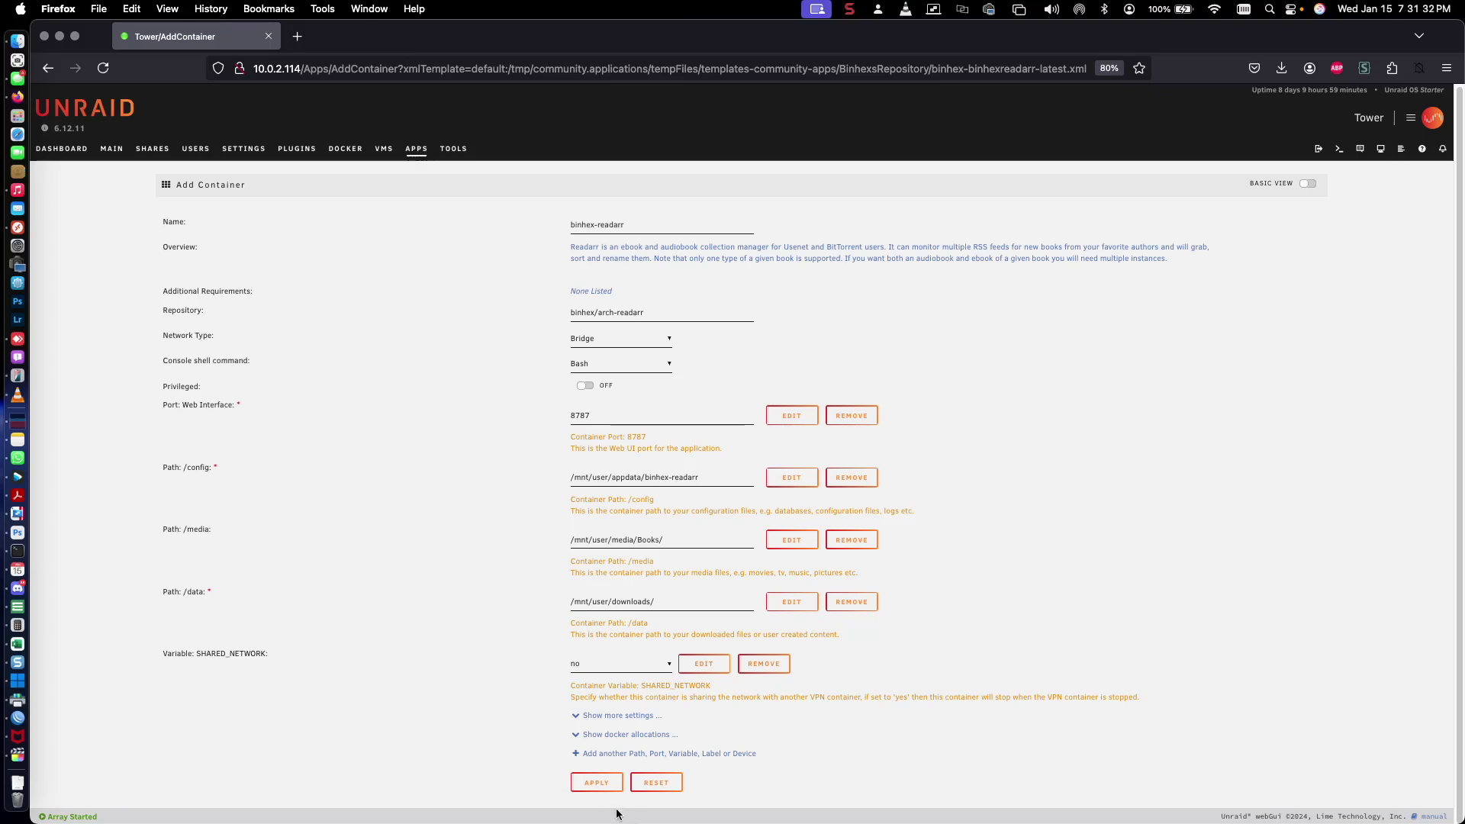
left_click(589, 785)
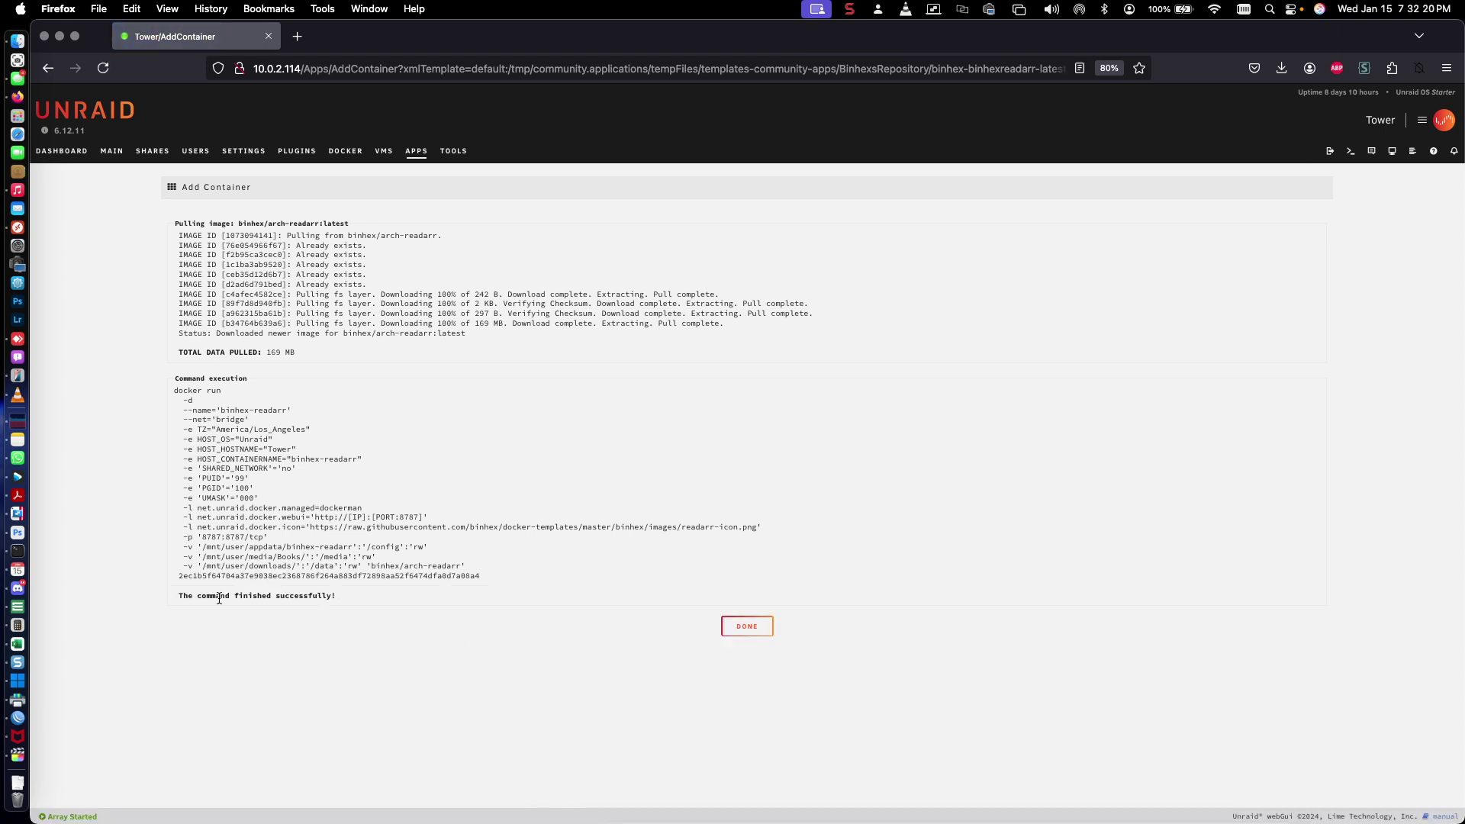
Launch the binhex-readarr WebUI from the Unraid Dashboard in a new tab
left_click(763, 628)
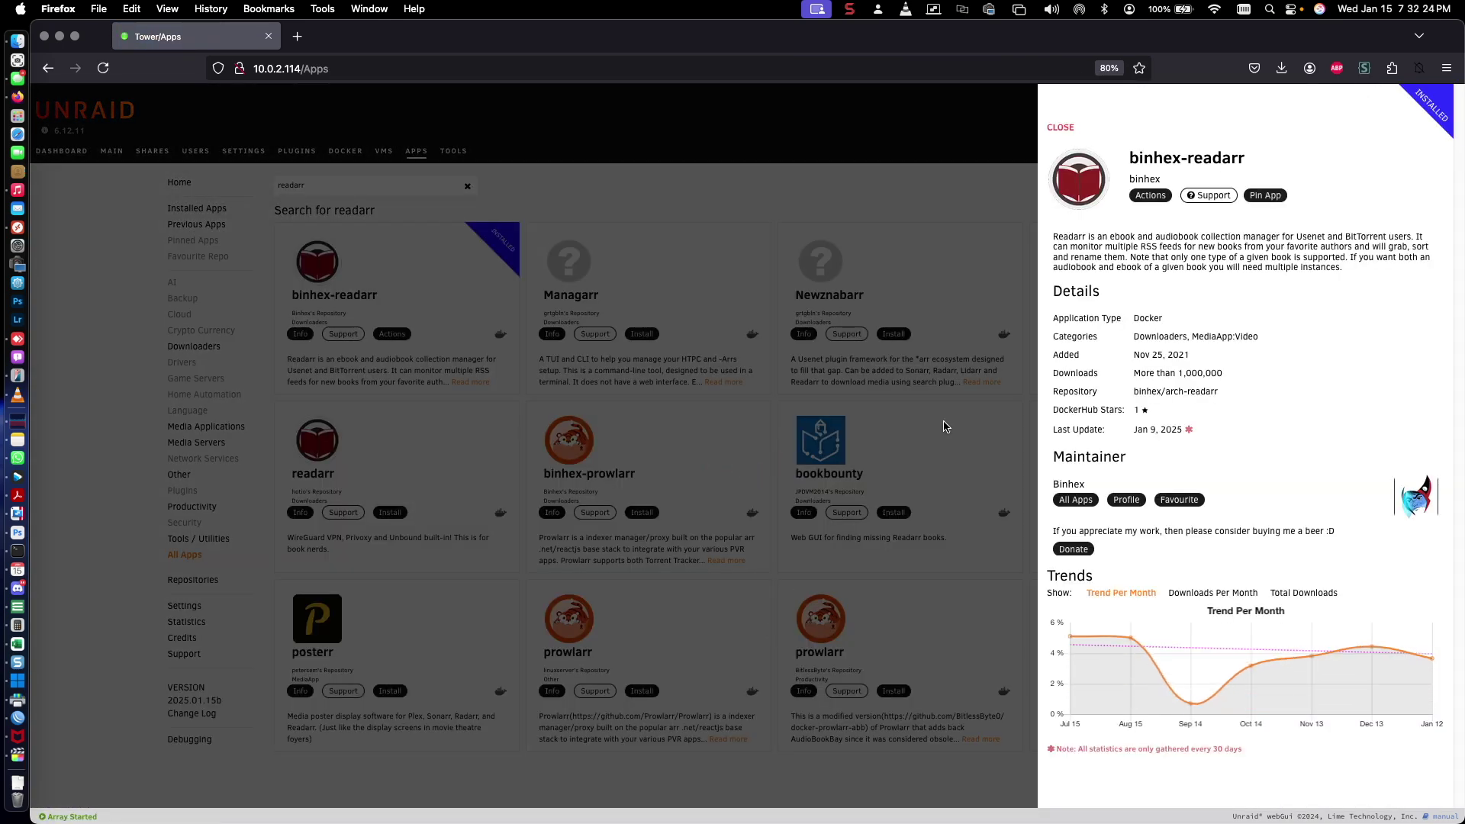
left_click(899, 238)
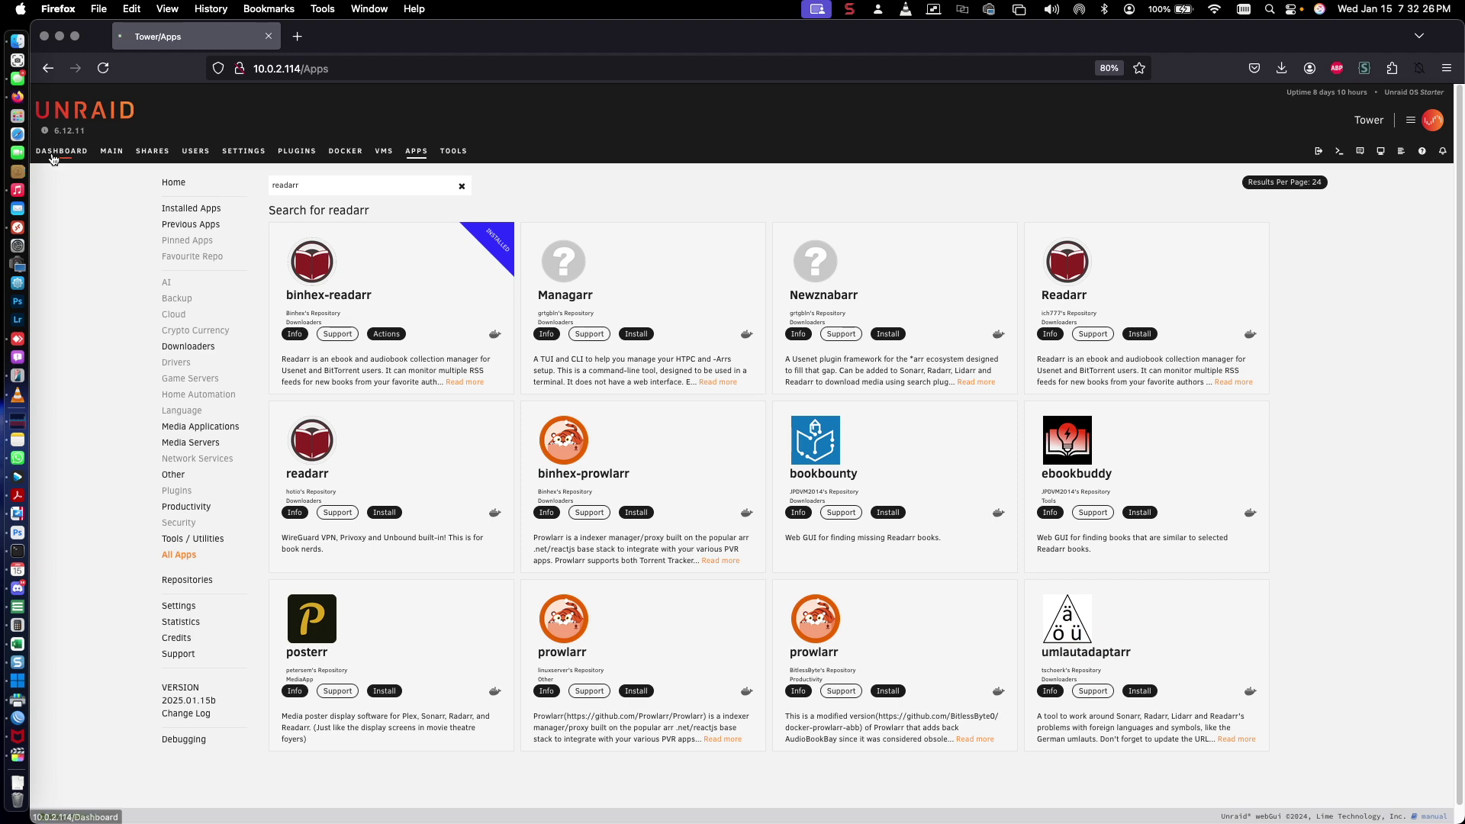
left_click(62, 150)
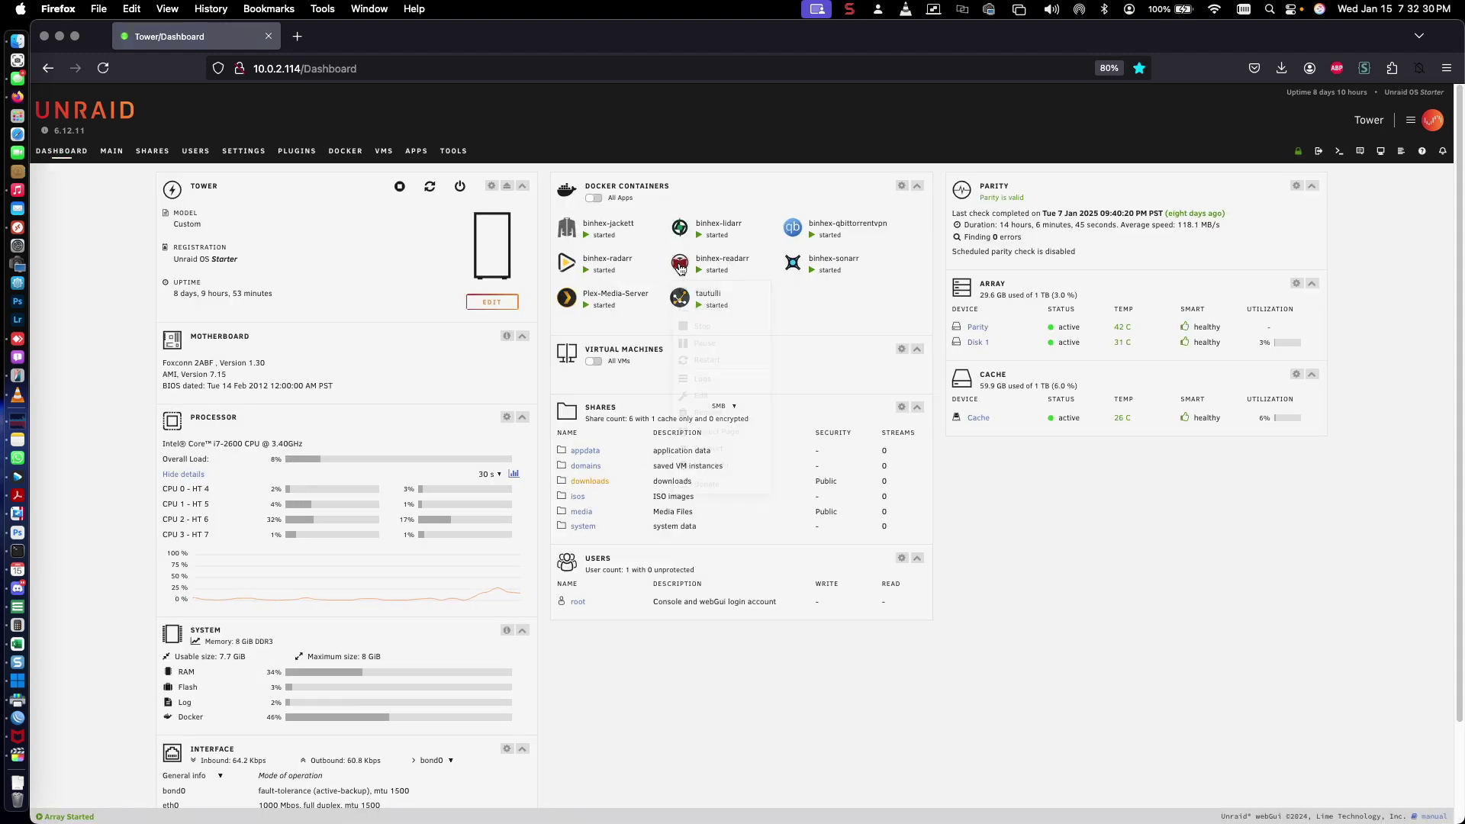
left_click(680, 268)
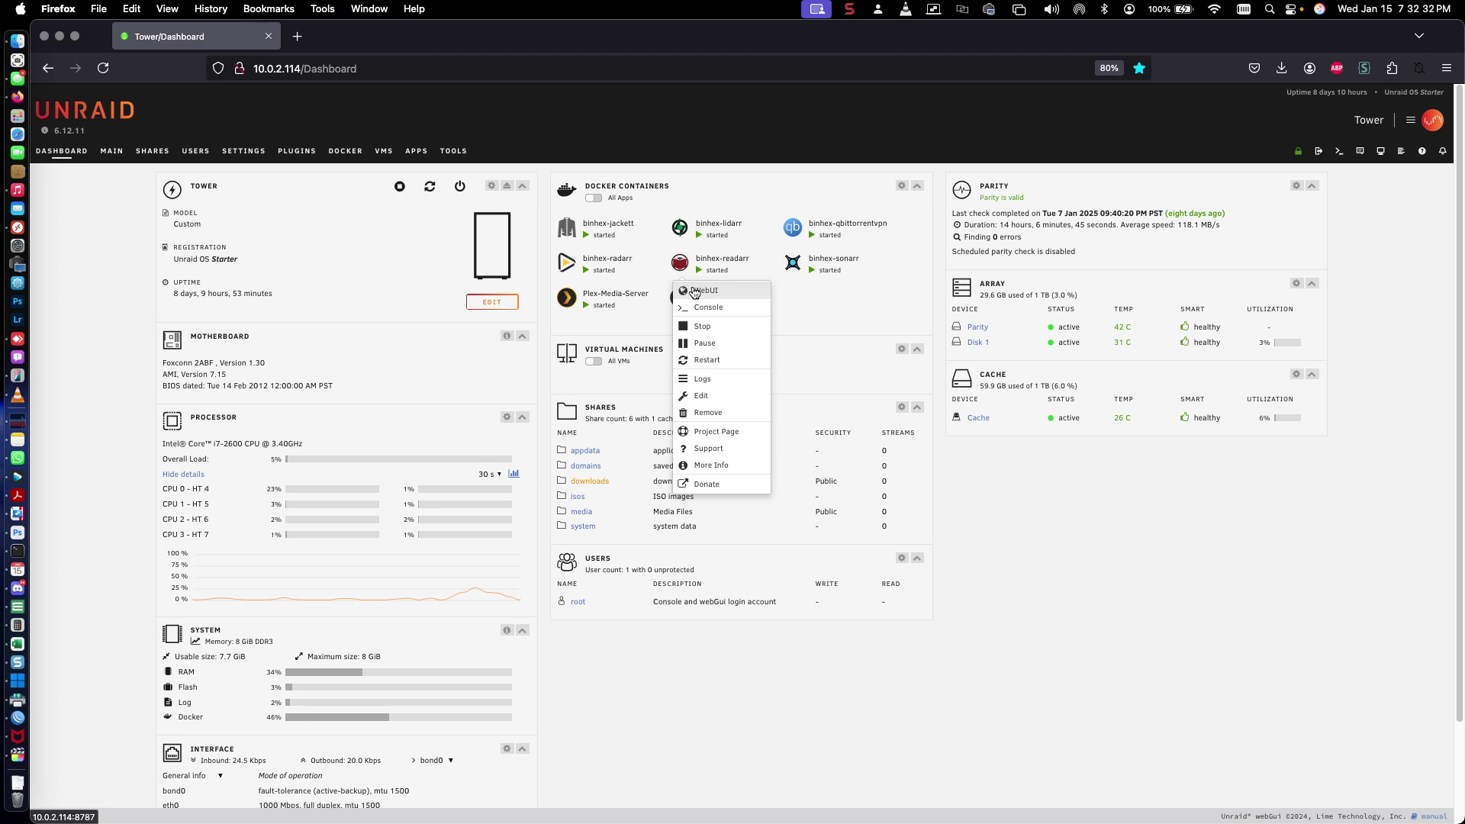
left_click(695, 291)
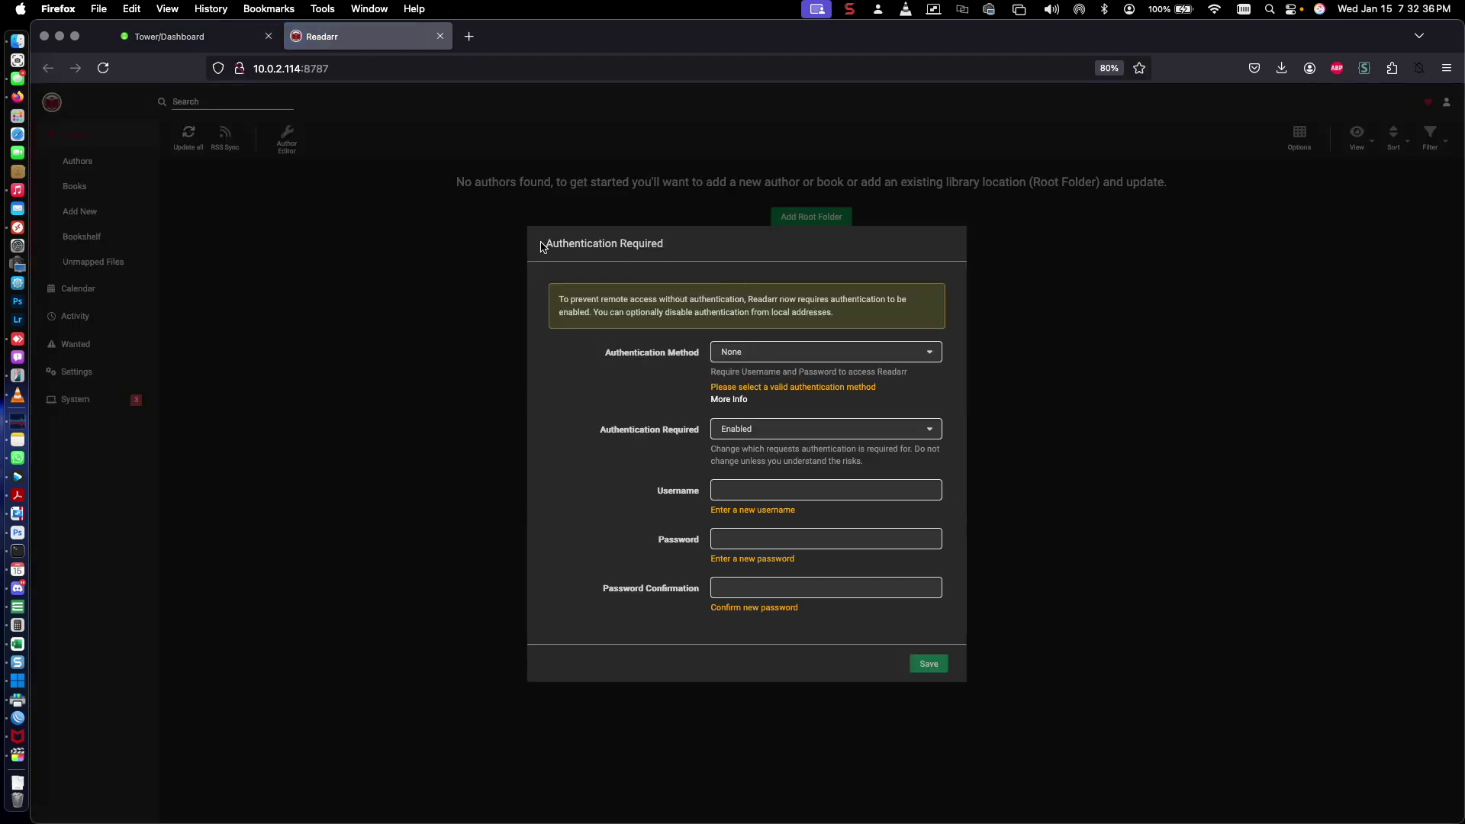
Use Forms (Login Page) authentication with an admin username and password, save, and remember the login
left_click_drag(540, 245, 690, 255)
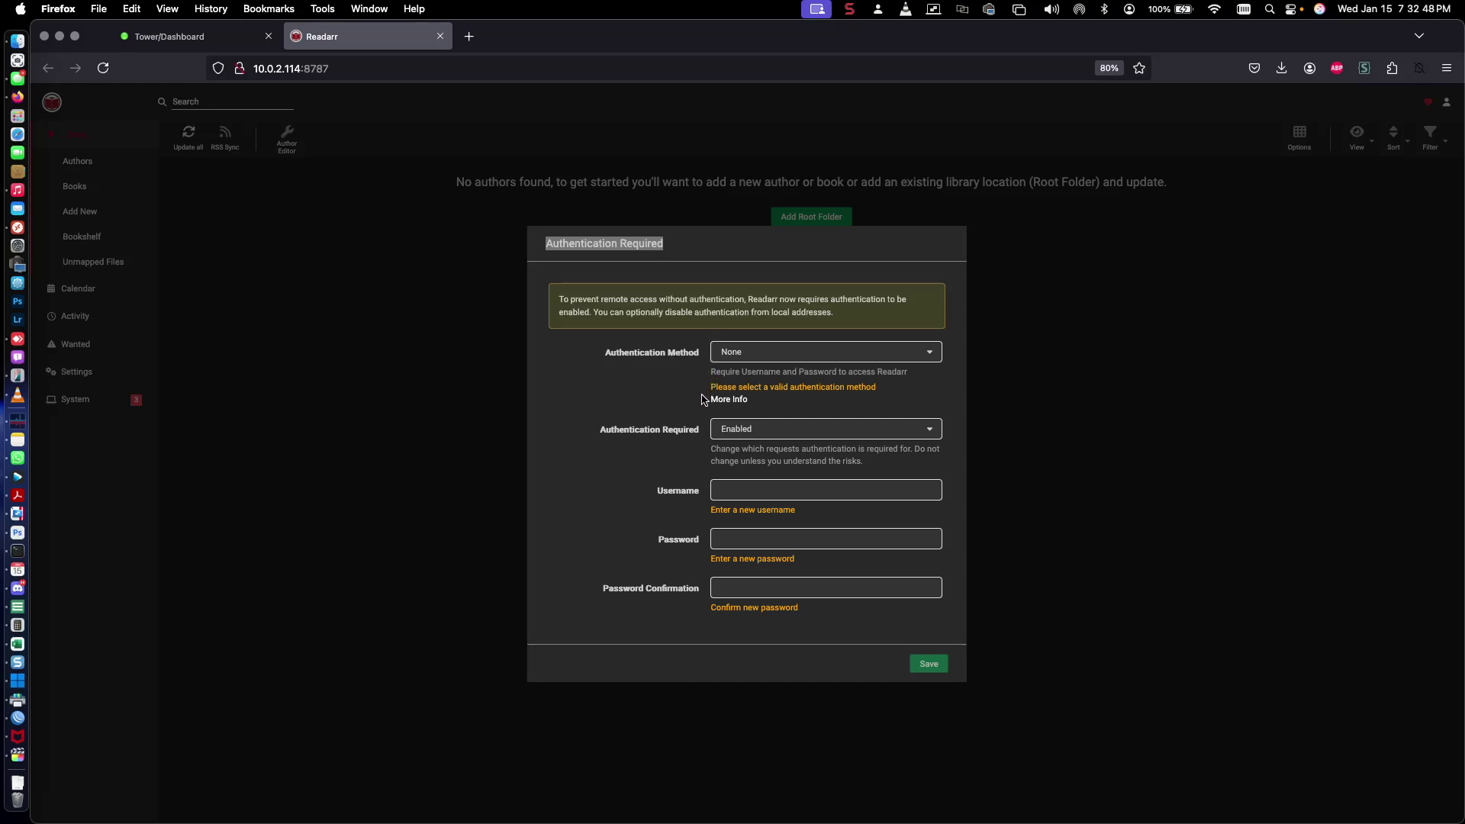
left_click(735, 354)
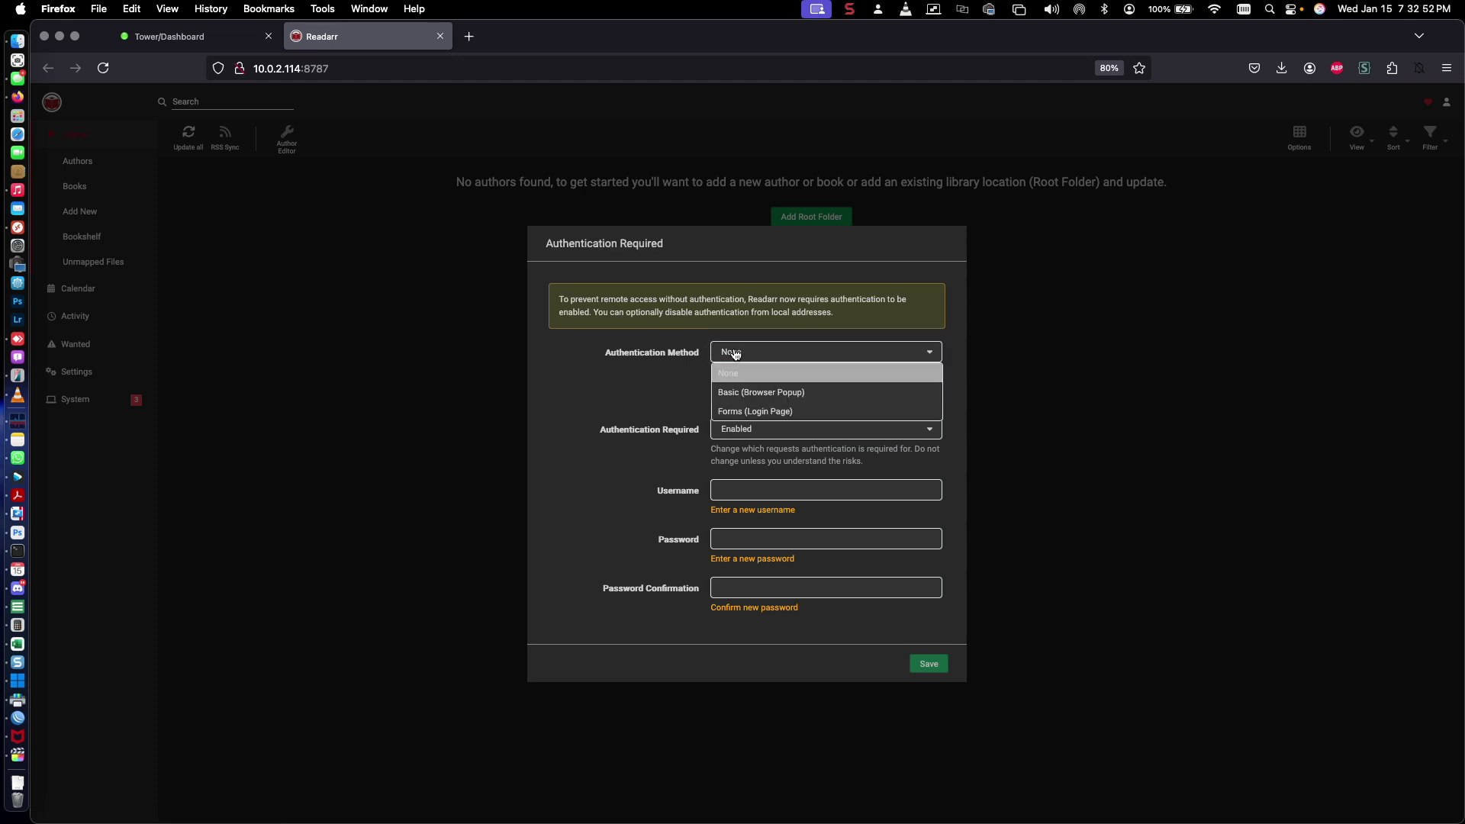
left_click(767, 417)
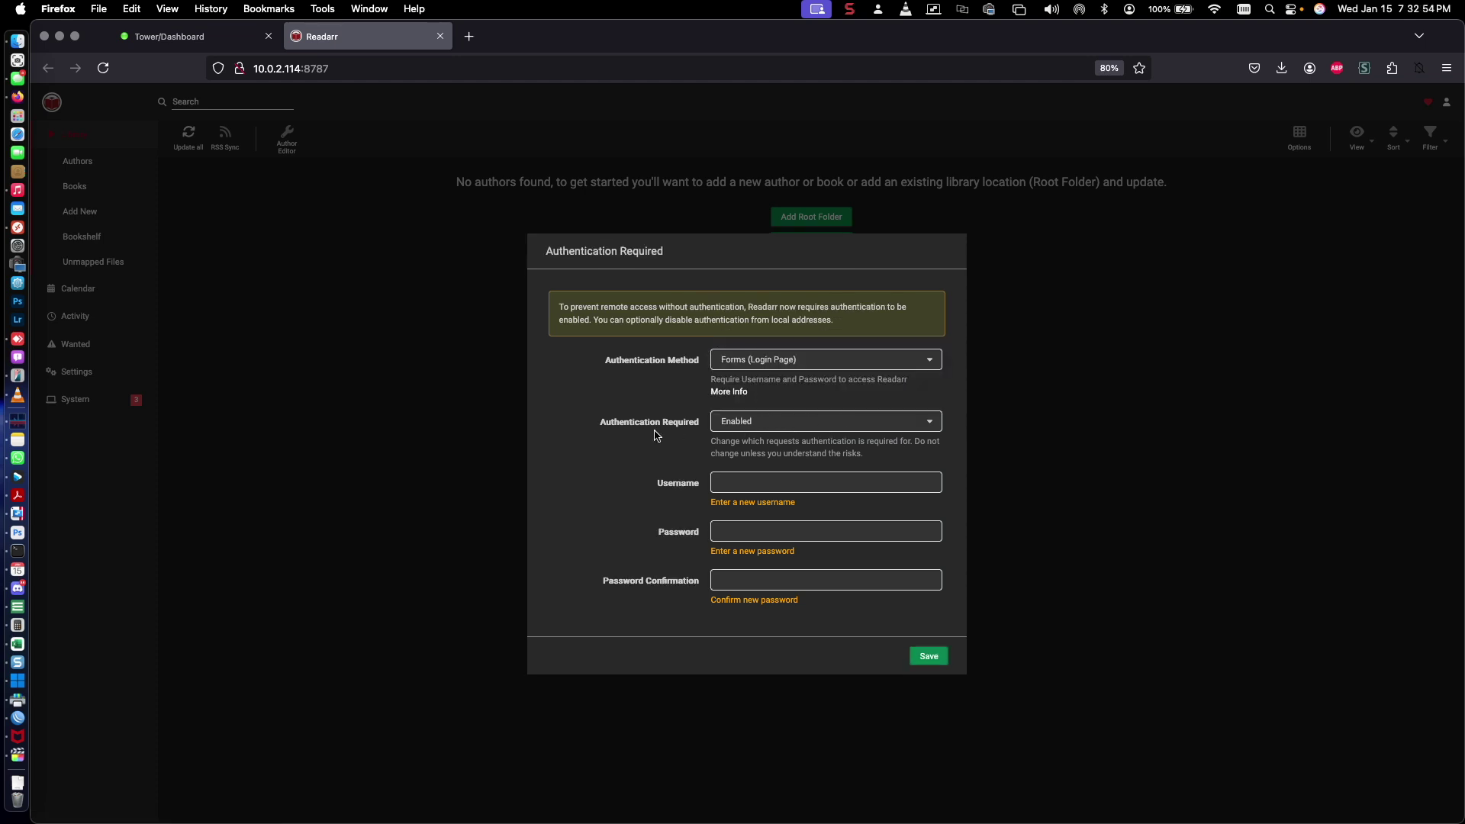
left_click_drag(615, 425, 693, 425)
left_click(735, 474)
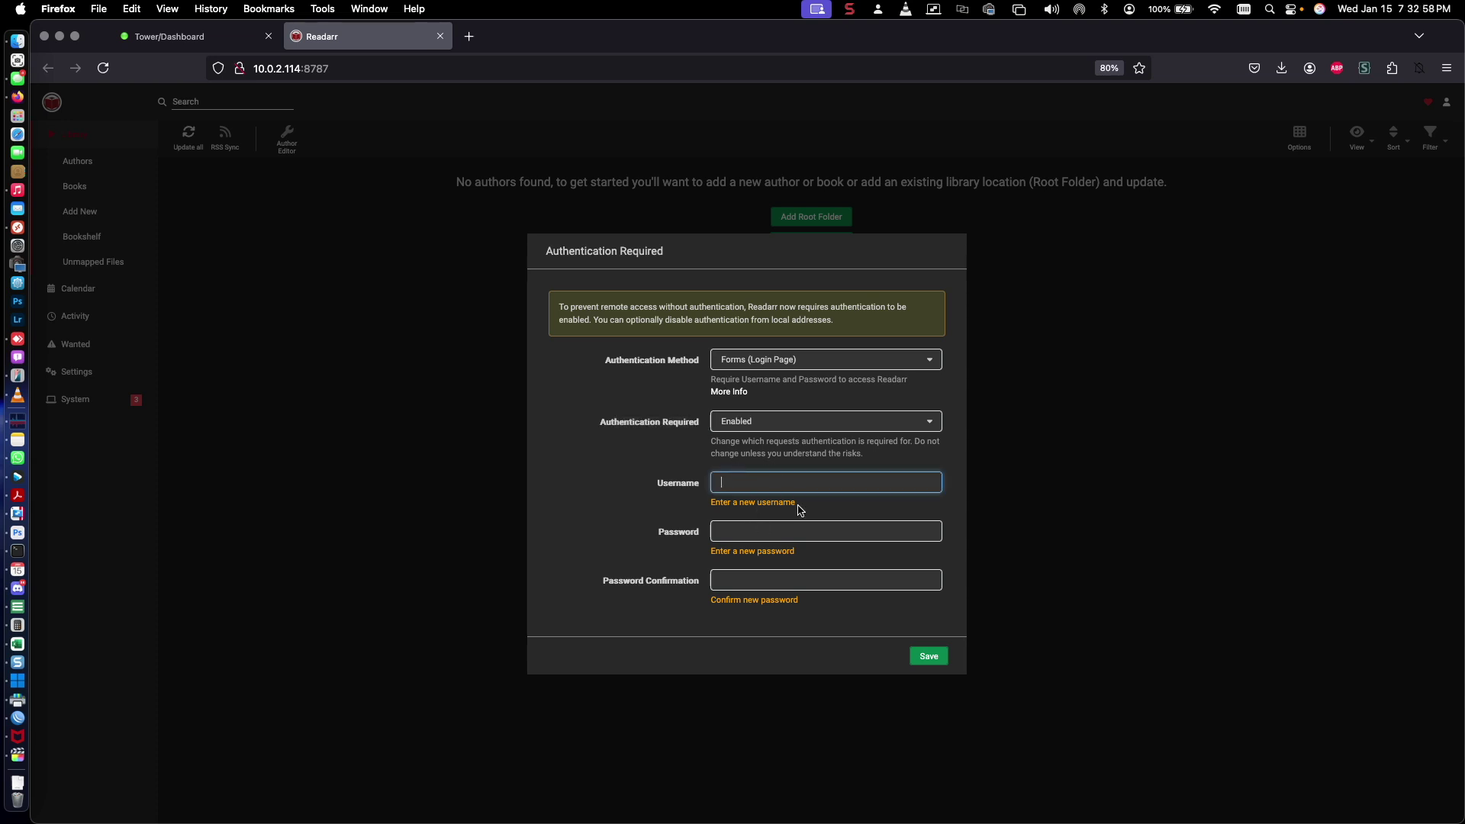
type("admin")
key("Tab")
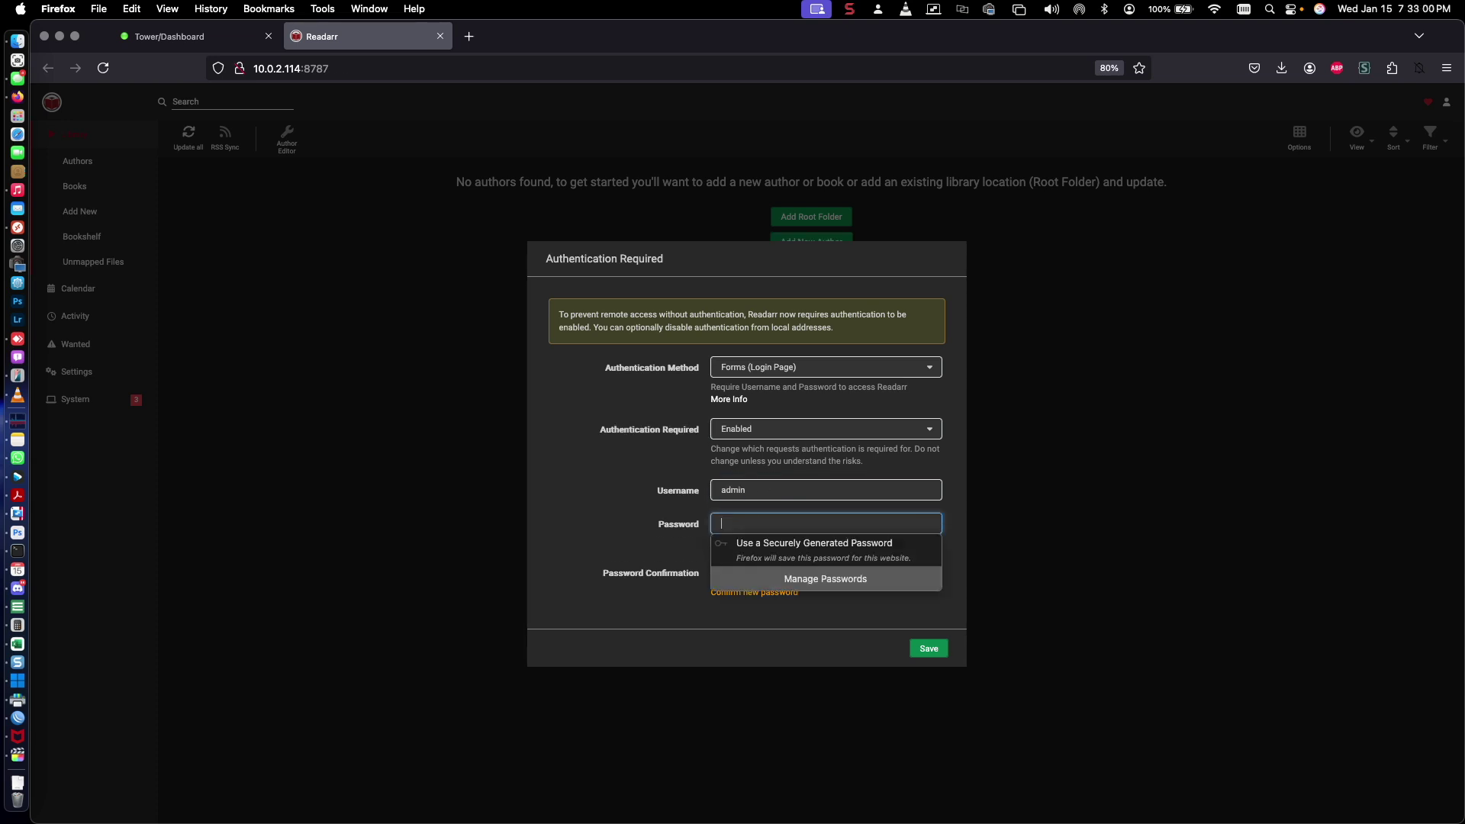
type("p")
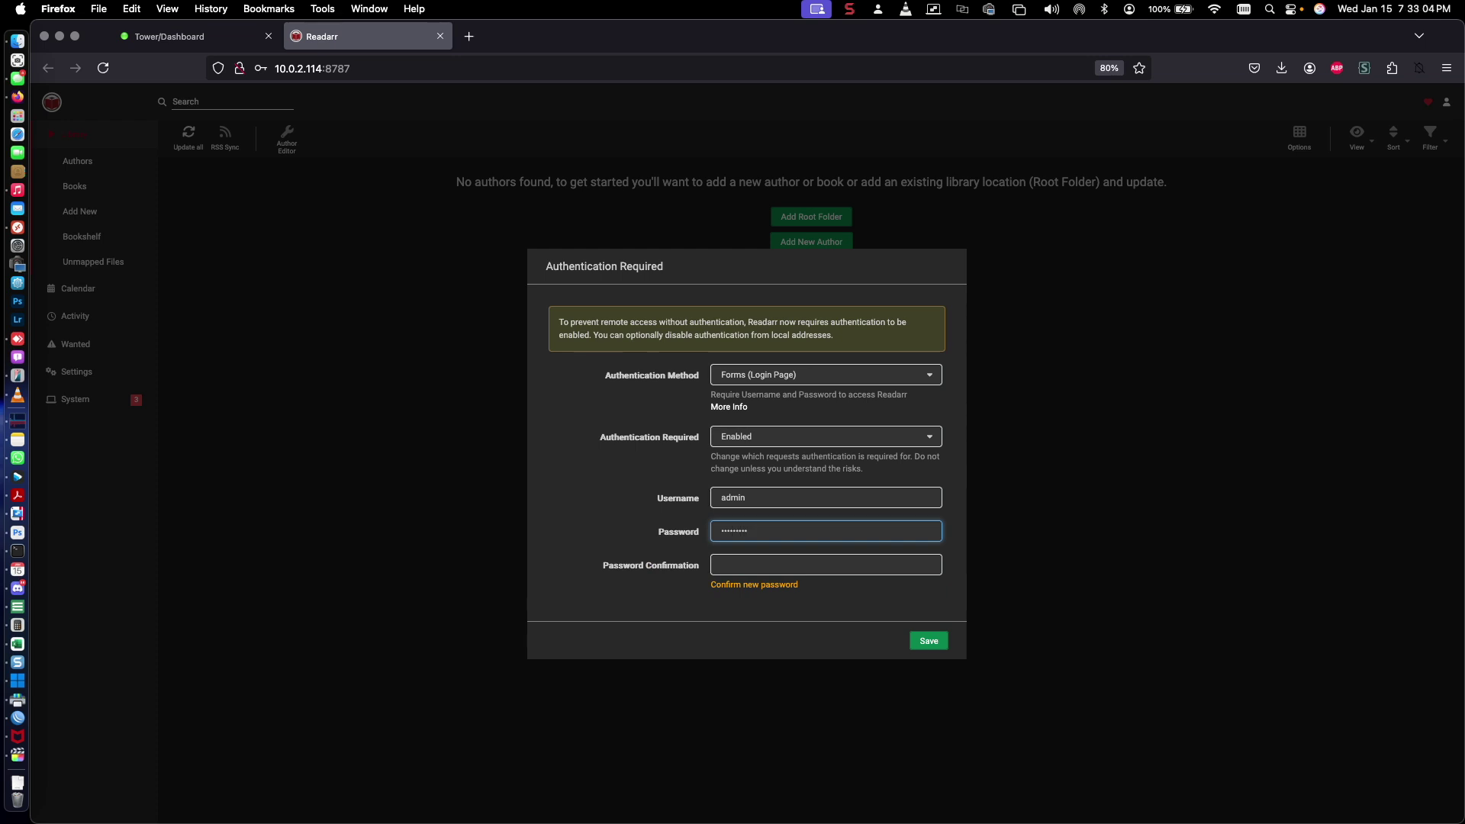
left_click(792, 568)
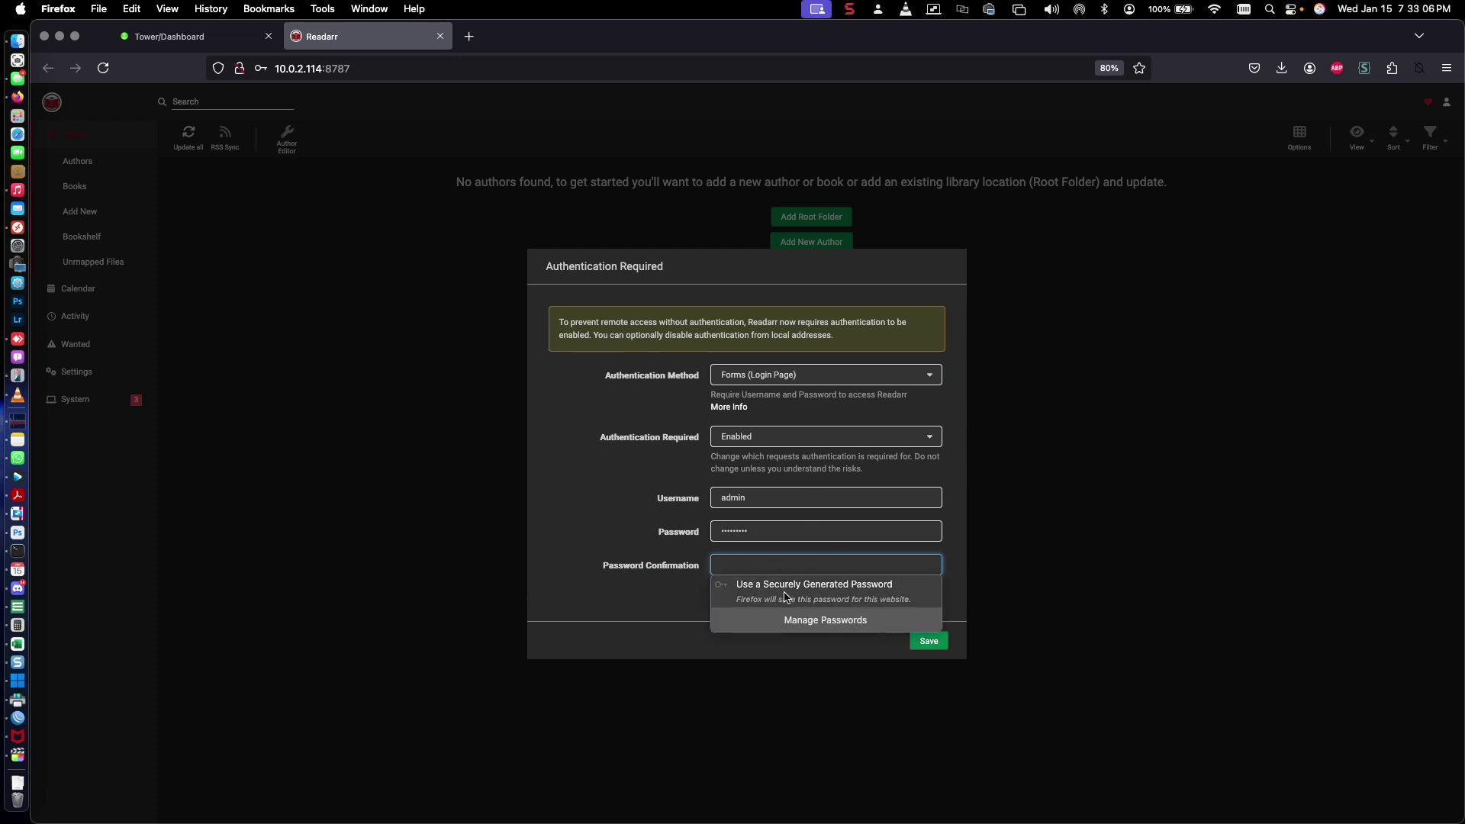
type("p")
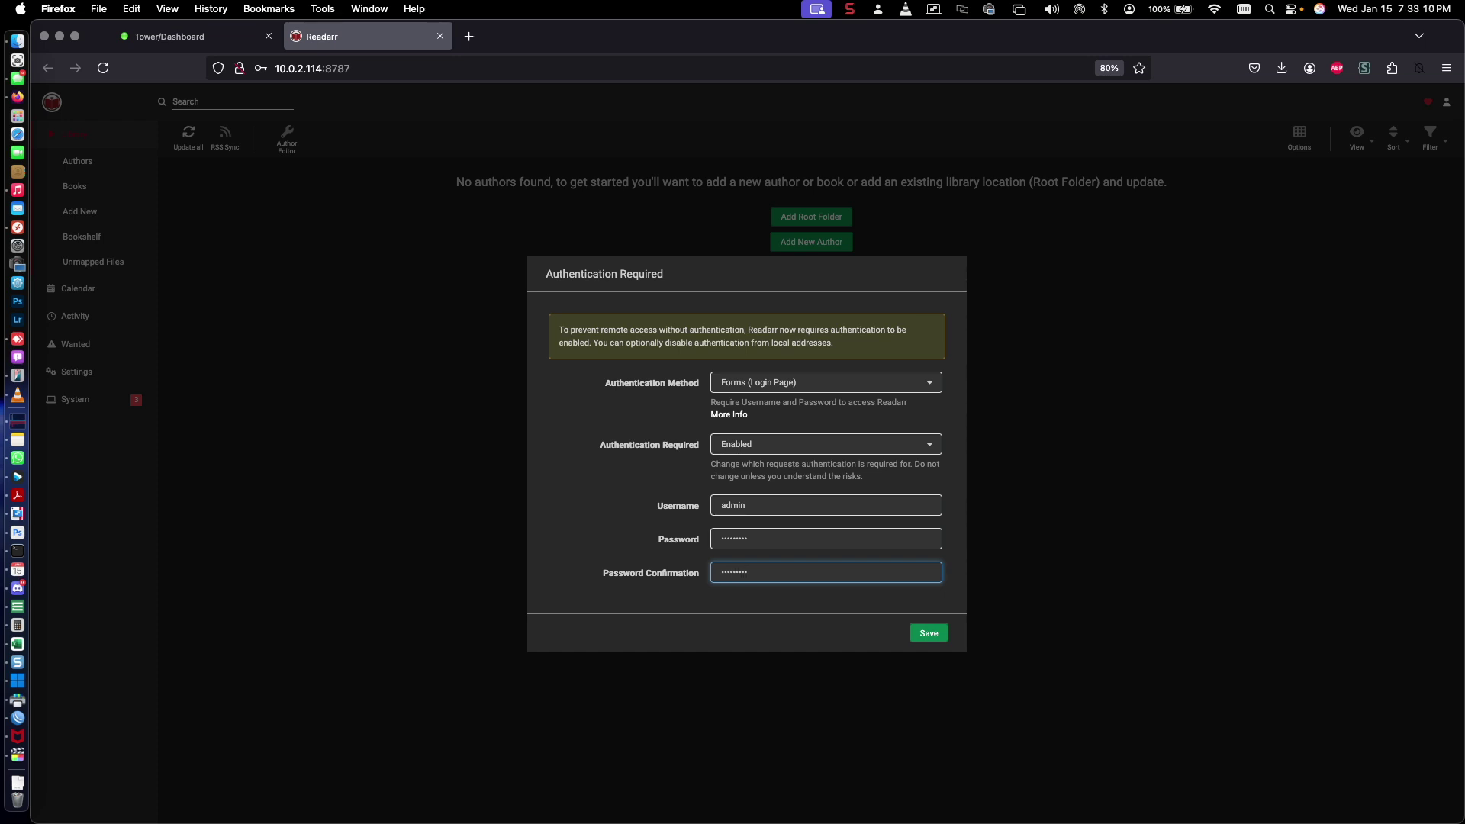
left_click(929, 634)
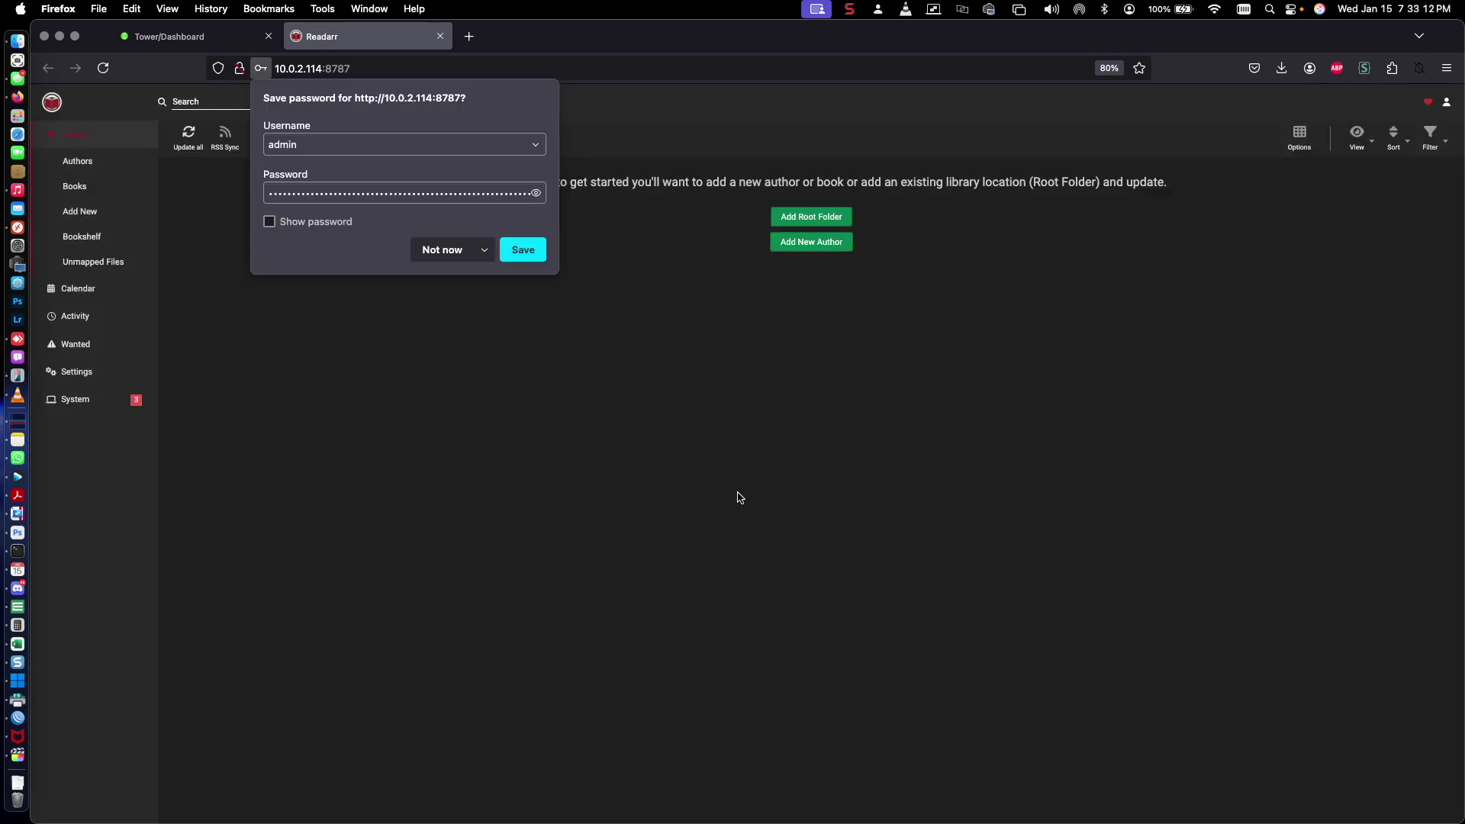
left_click(523, 249)
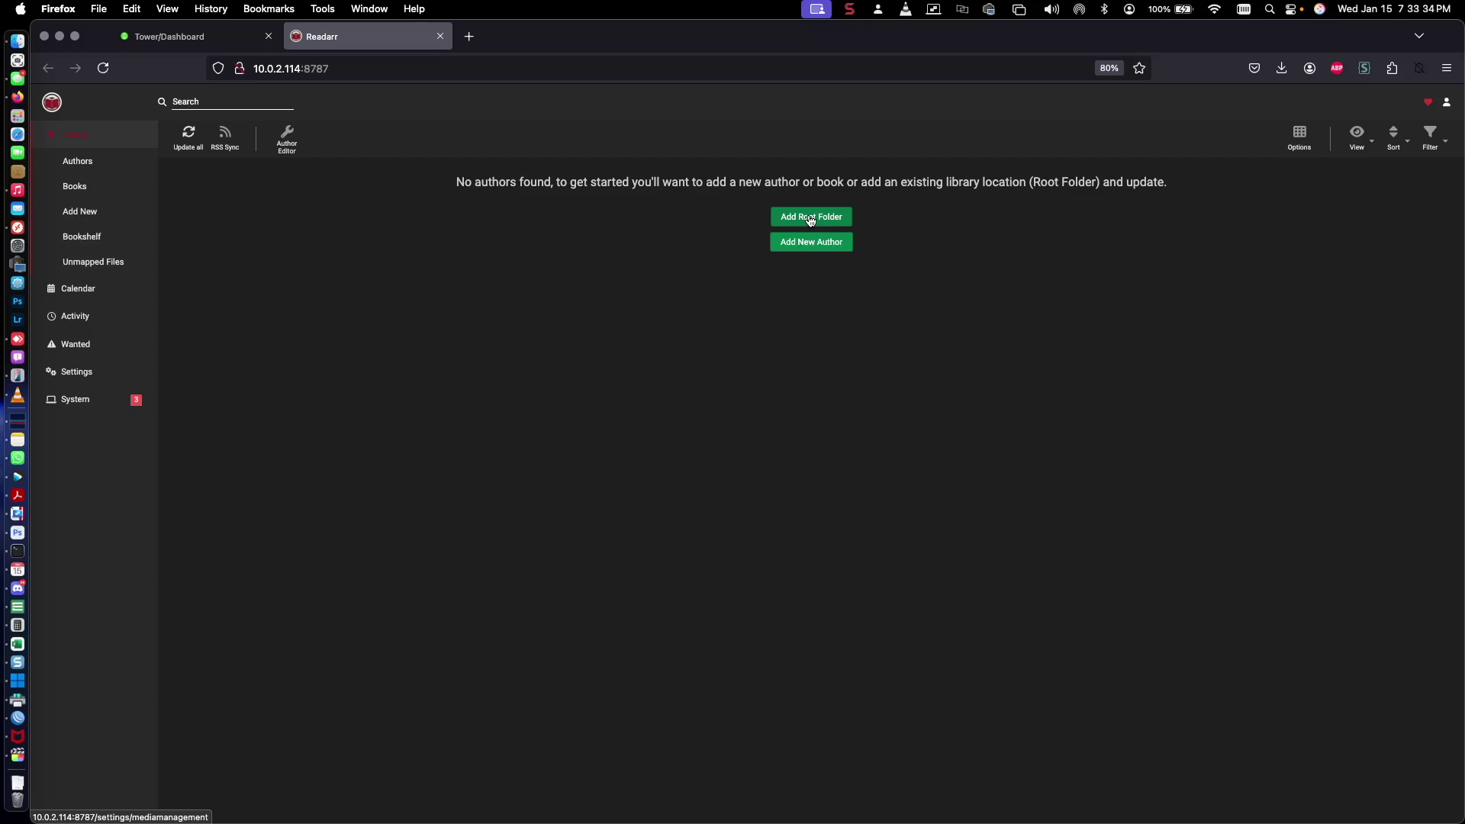
Add a root folder named Books at path /media/
left_click(811, 218)
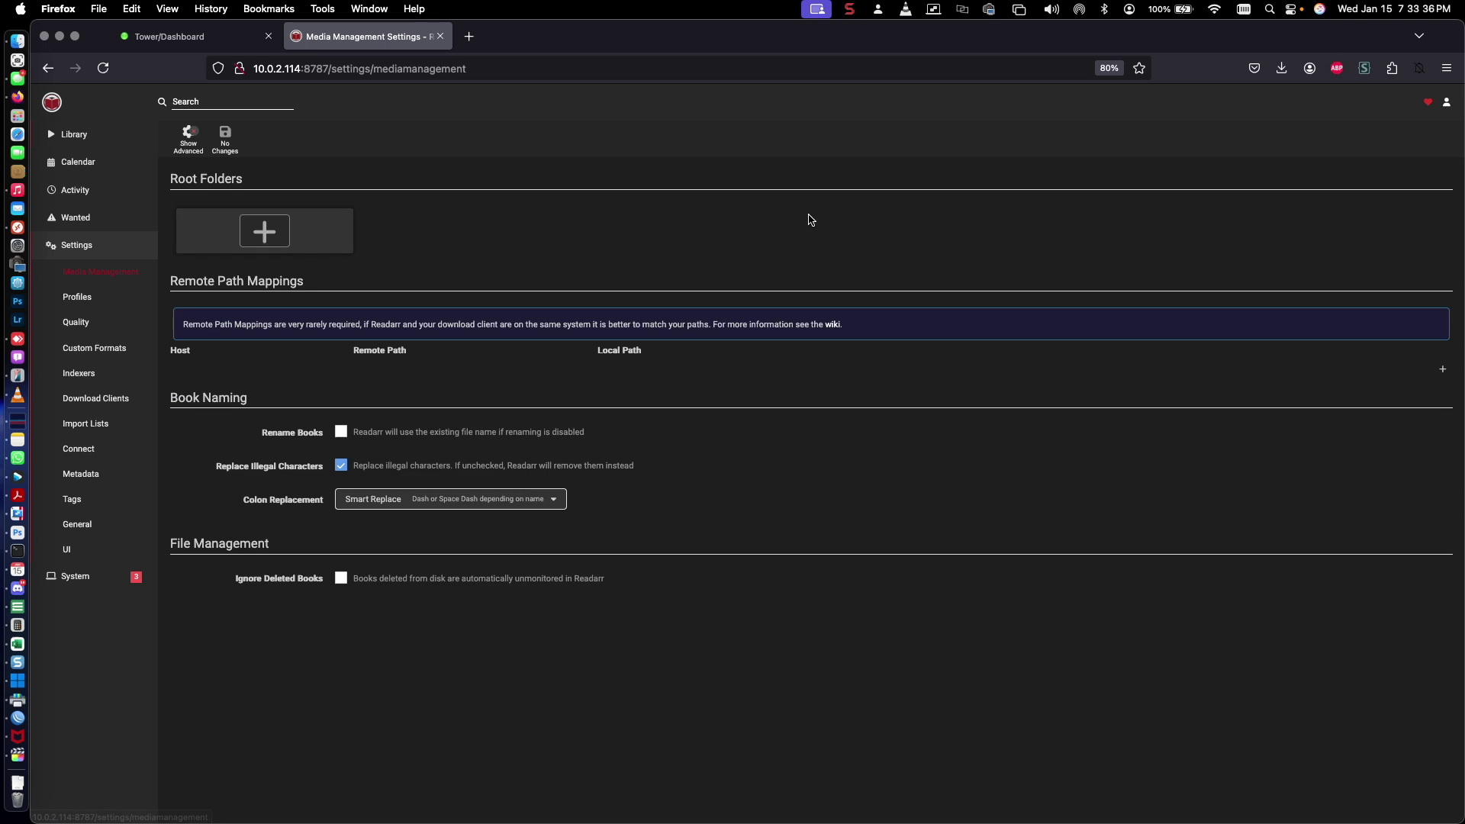
left_click(206, 228)
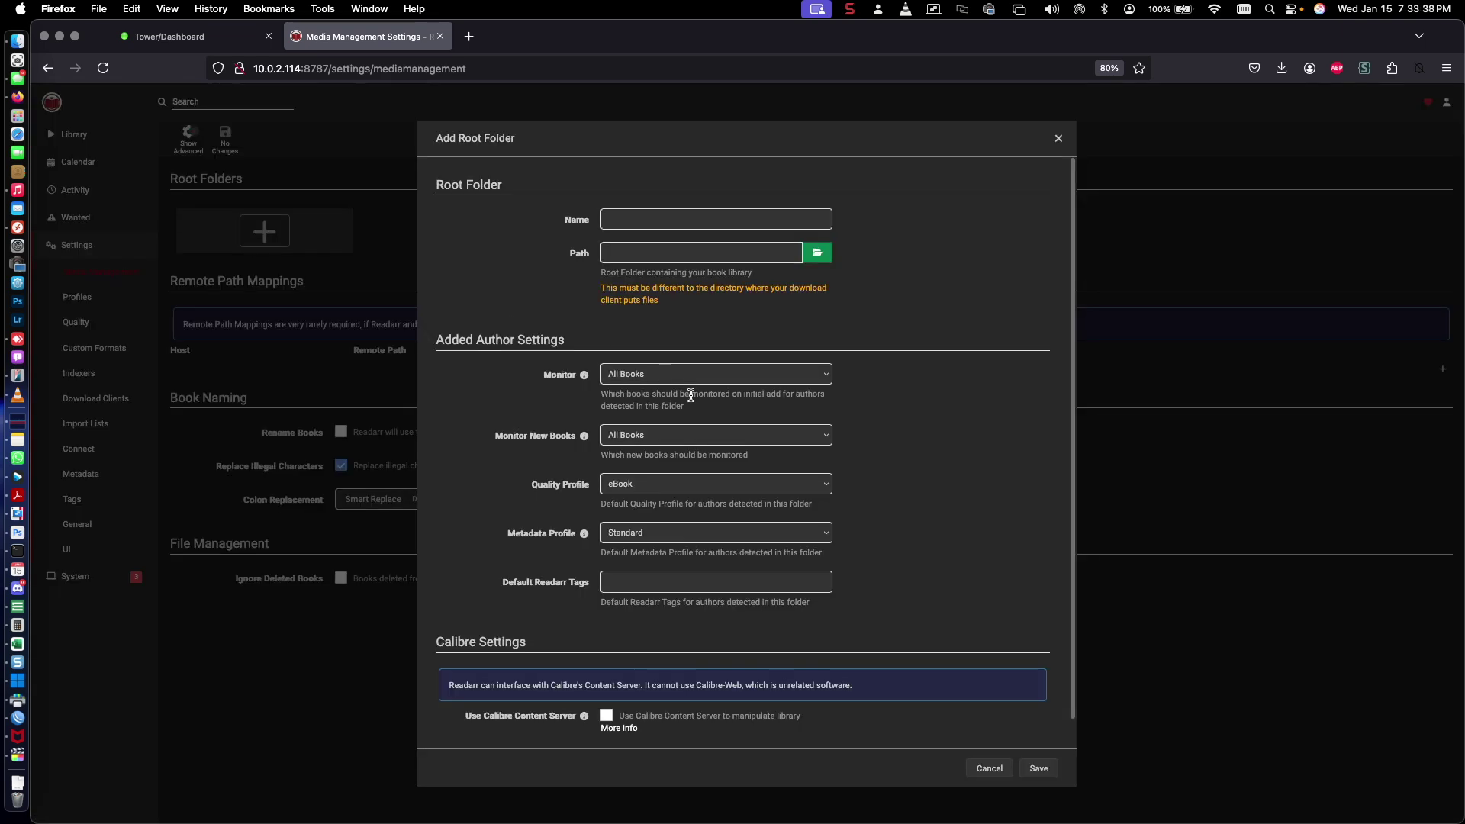
left_click(647, 218)
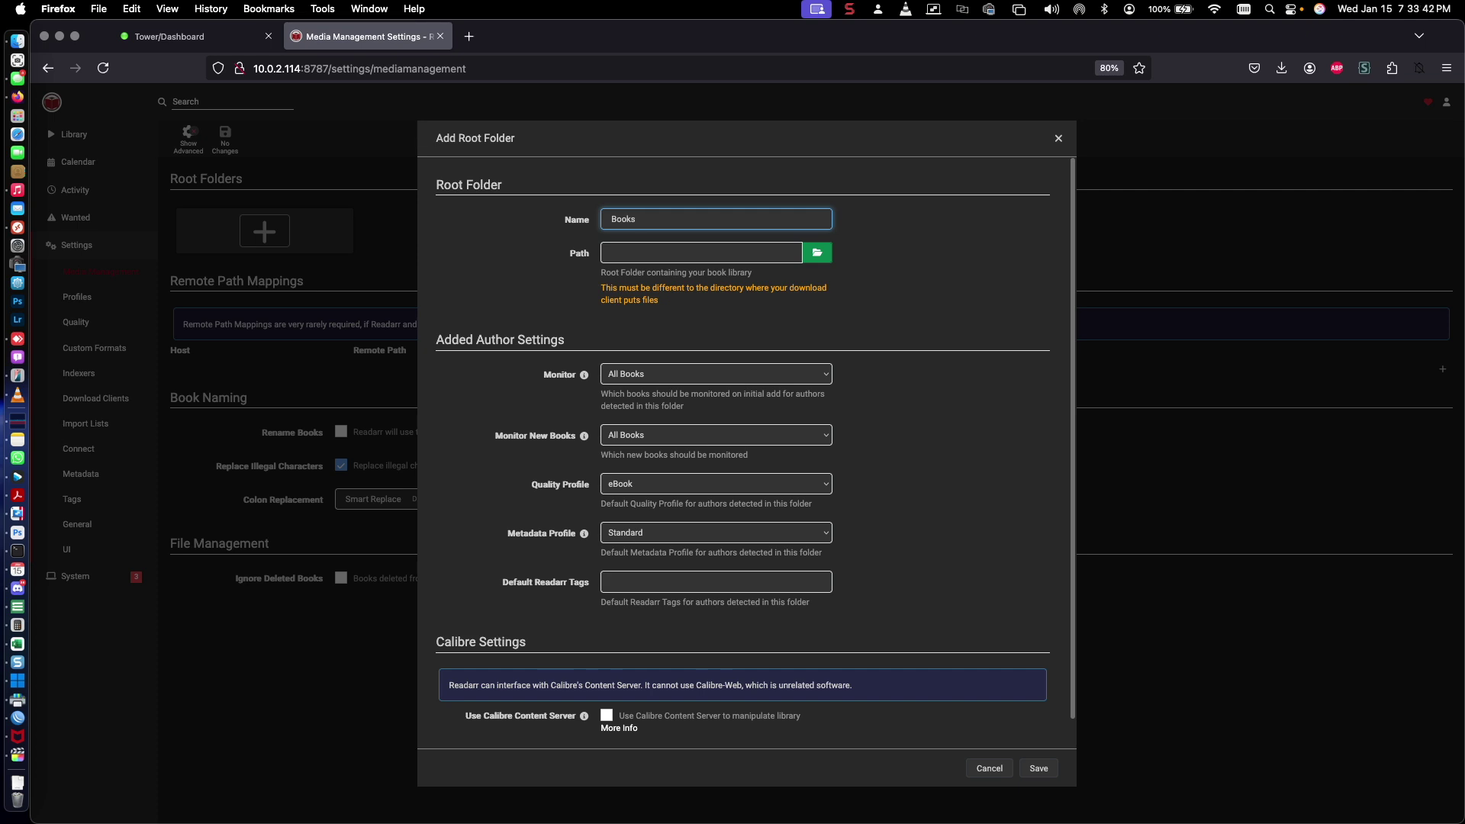
left_click(818, 252)
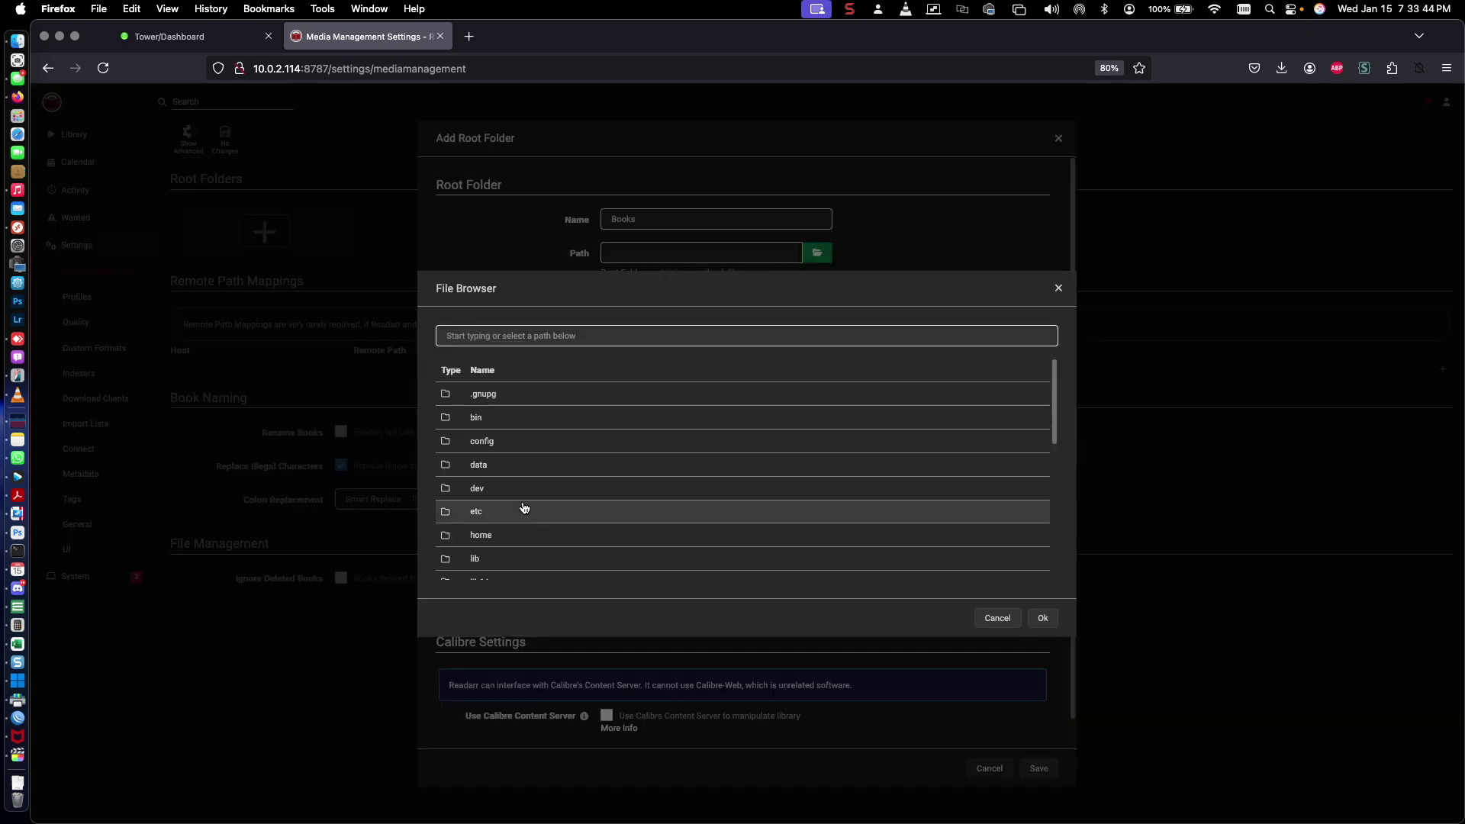
scroll(519, 512, "down", 2)
scroll(514, 520, "down", 2)
left_click(486, 487)
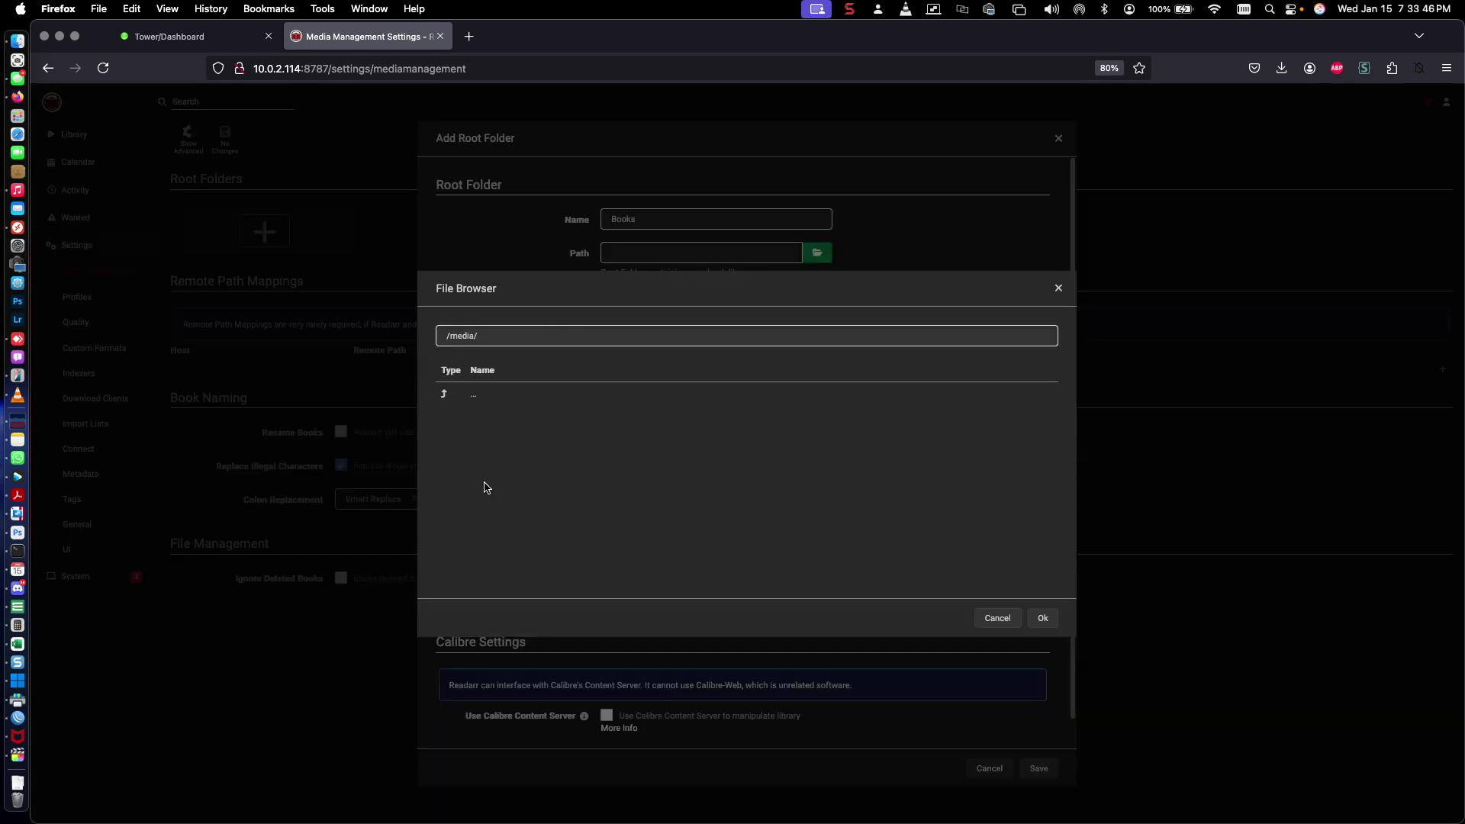
left_click(1043, 617)
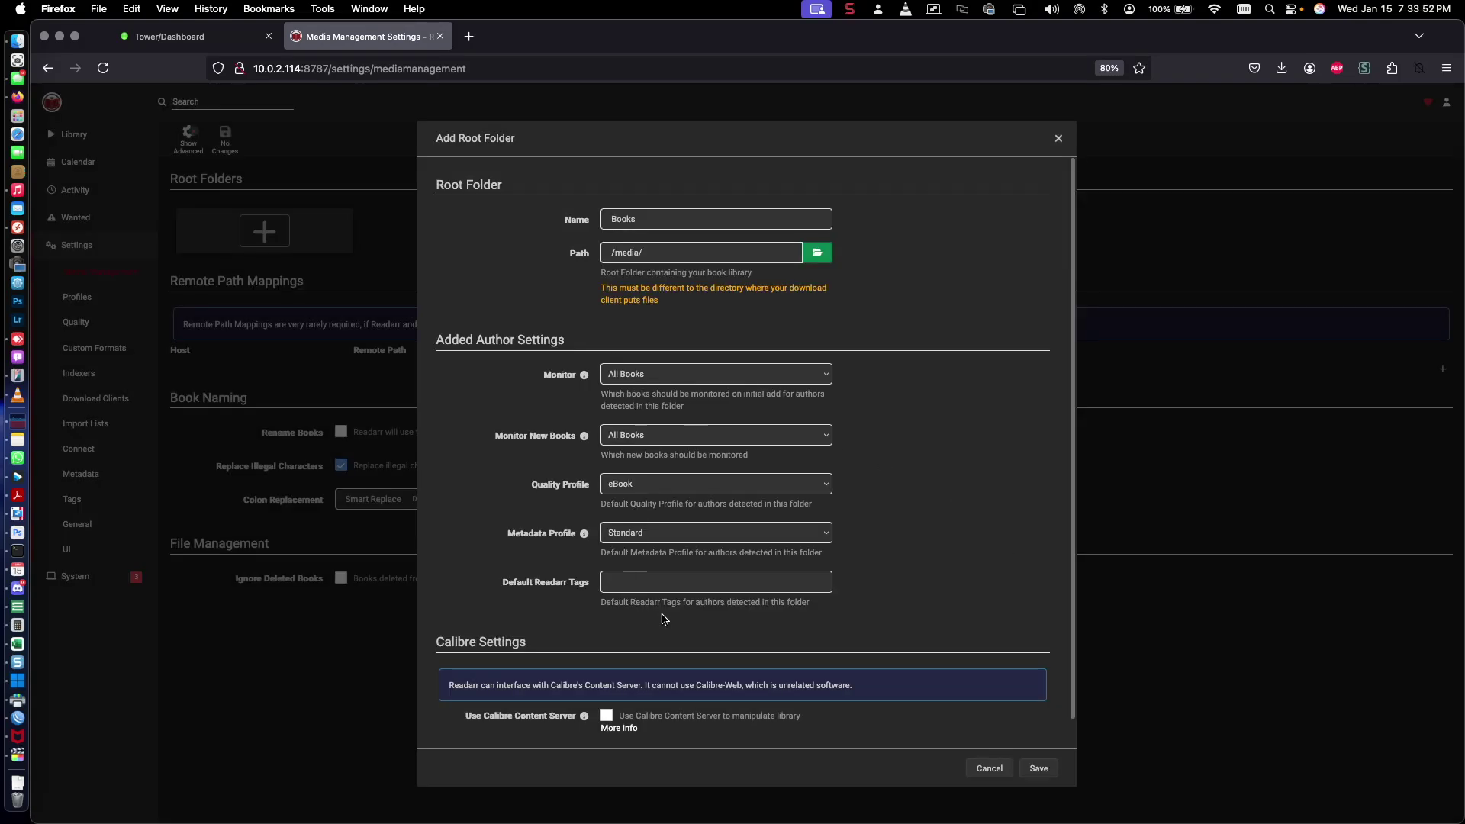
scroll(665, 621, "down", 1)
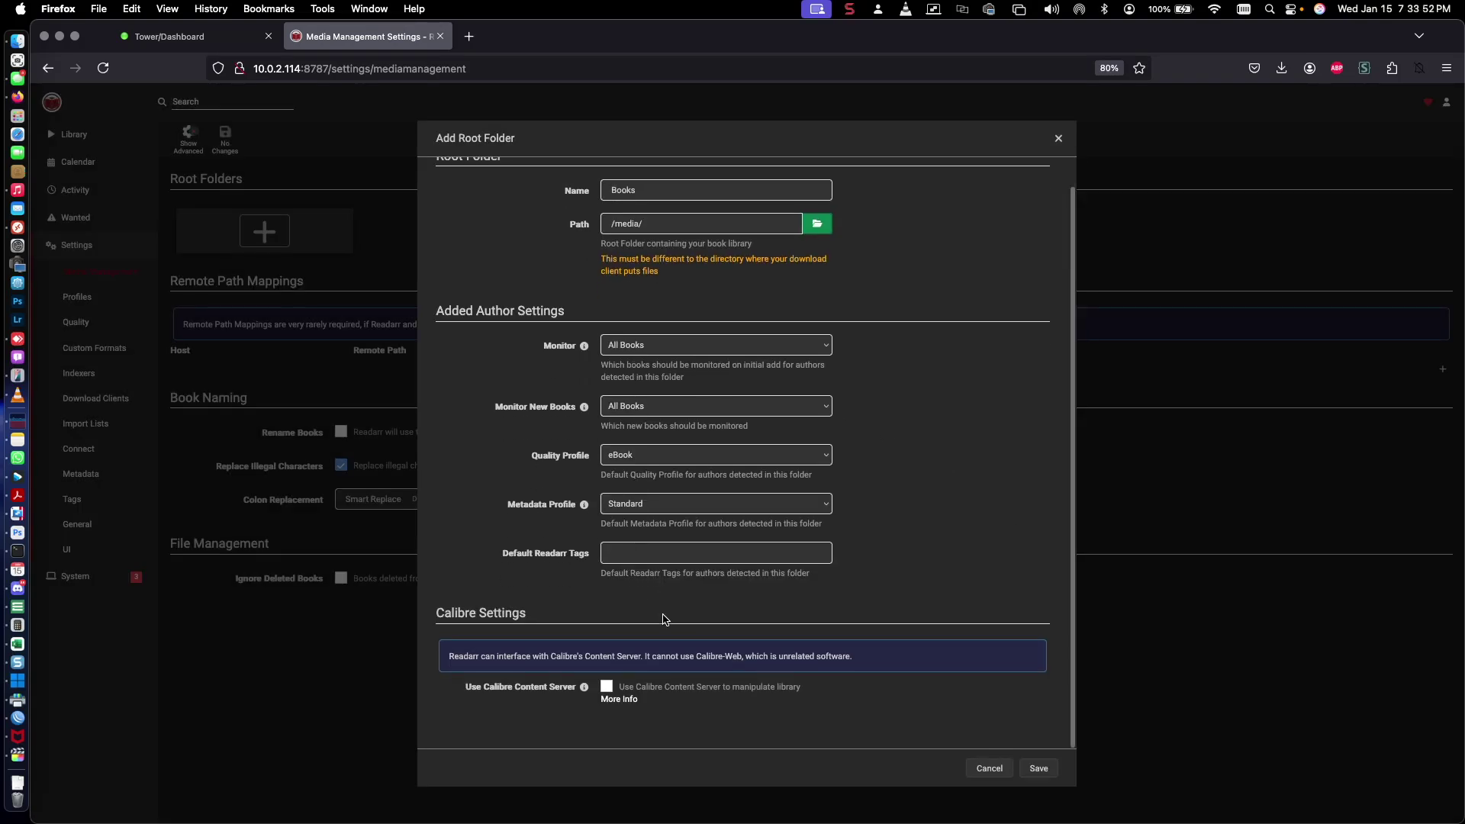
left_click(1043, 773)
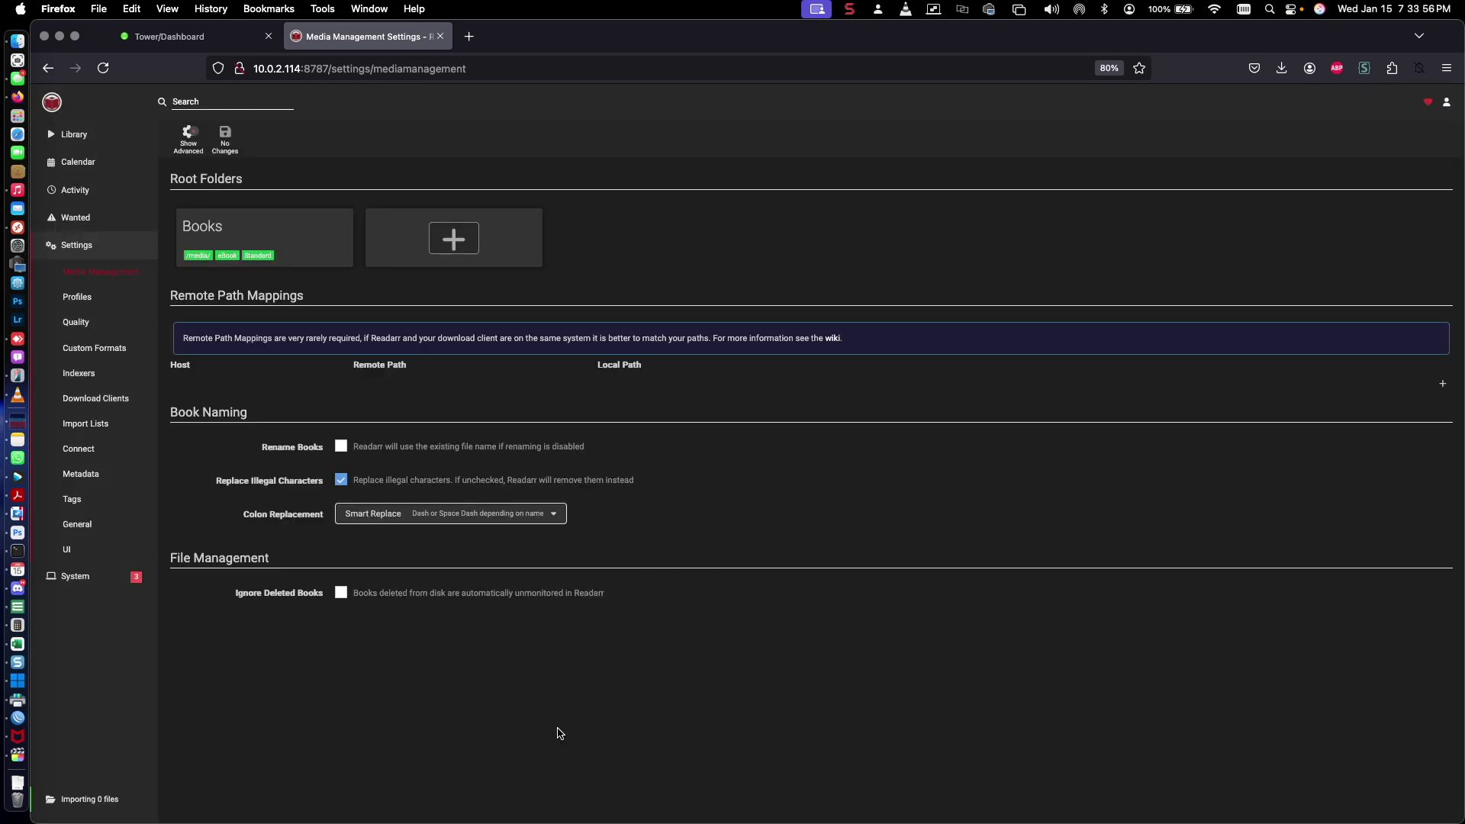
Go to Settings > Download Clients and bring up the Add Download Client list
left_click(76, 577)
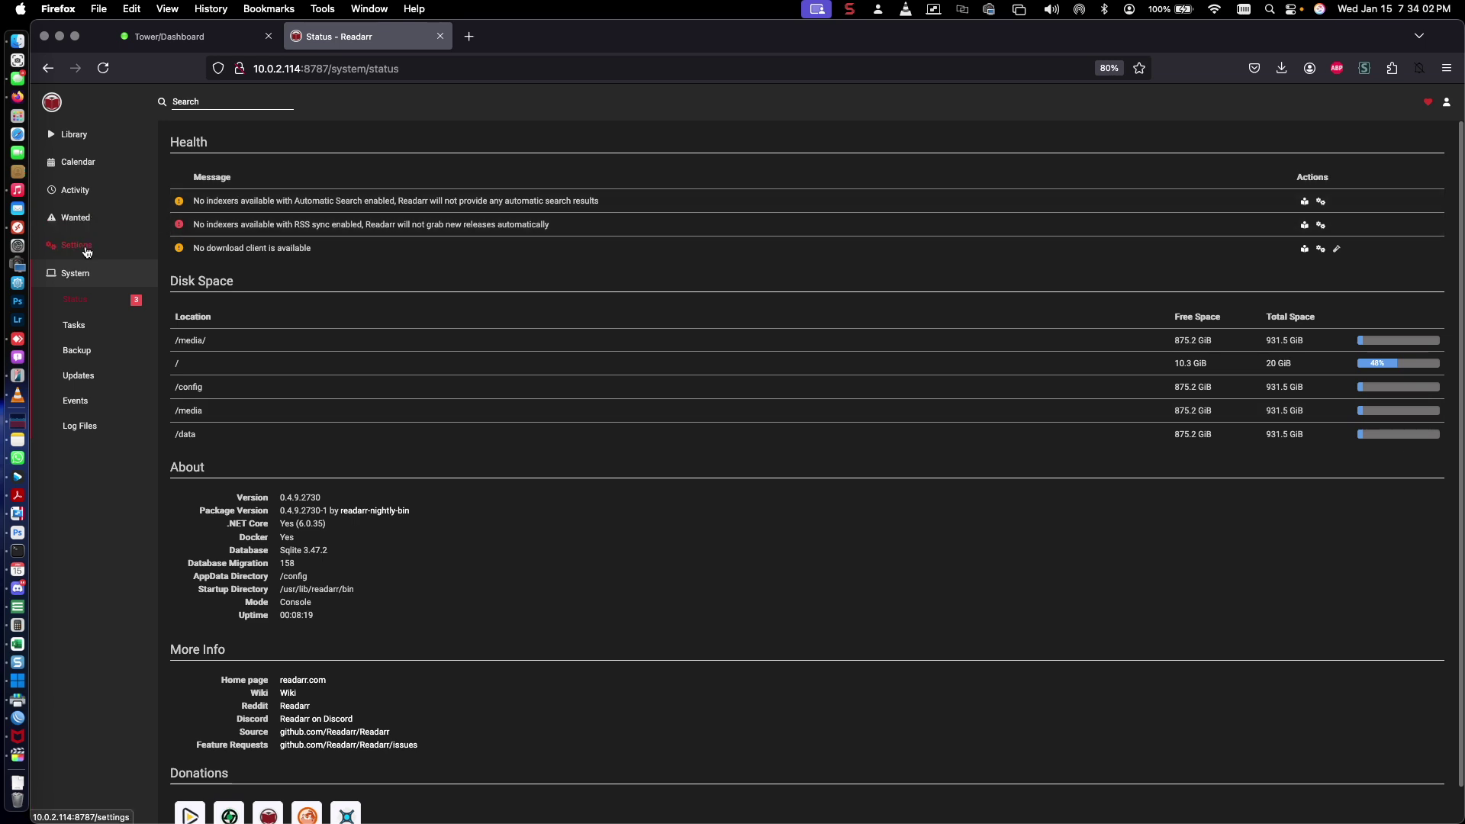
left_click(86, 252)
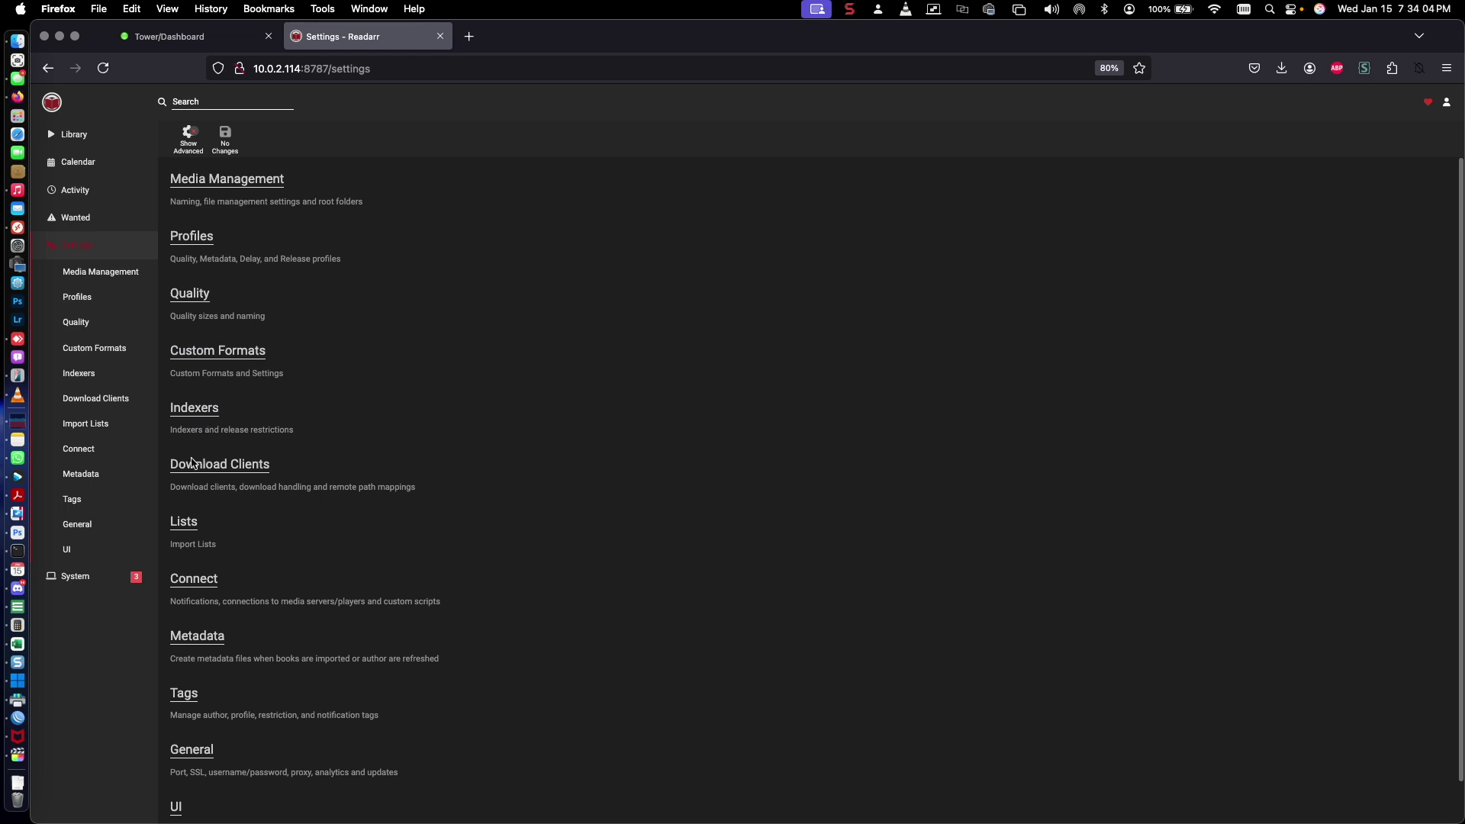
left_click(190, 471)
left_click(203, 236)
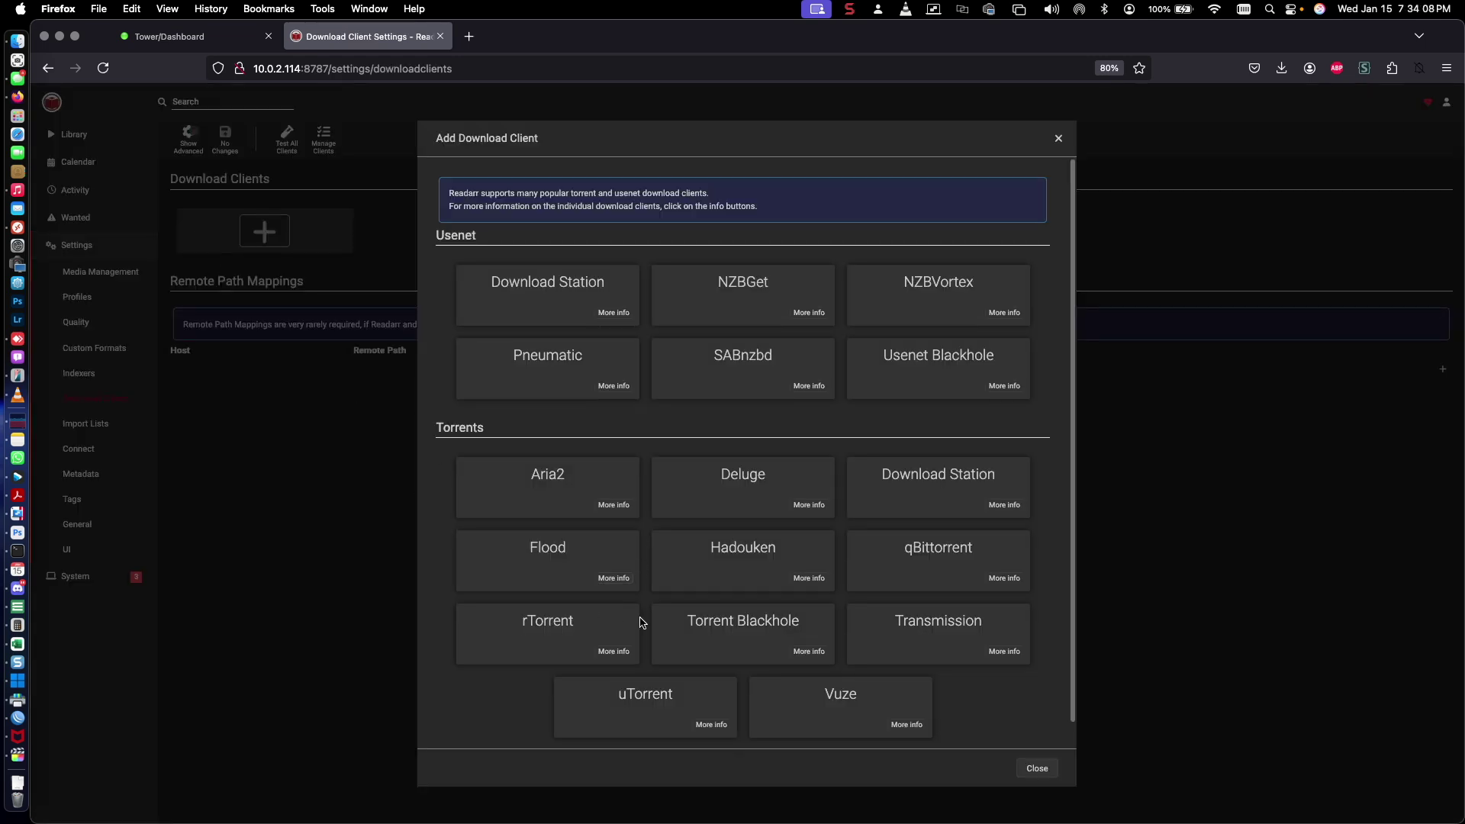
scroll(687, 641, "down", 1)
Configure a qBittorrent client named QB at host 10.0.2.114 with its password
left_click(927, 543)
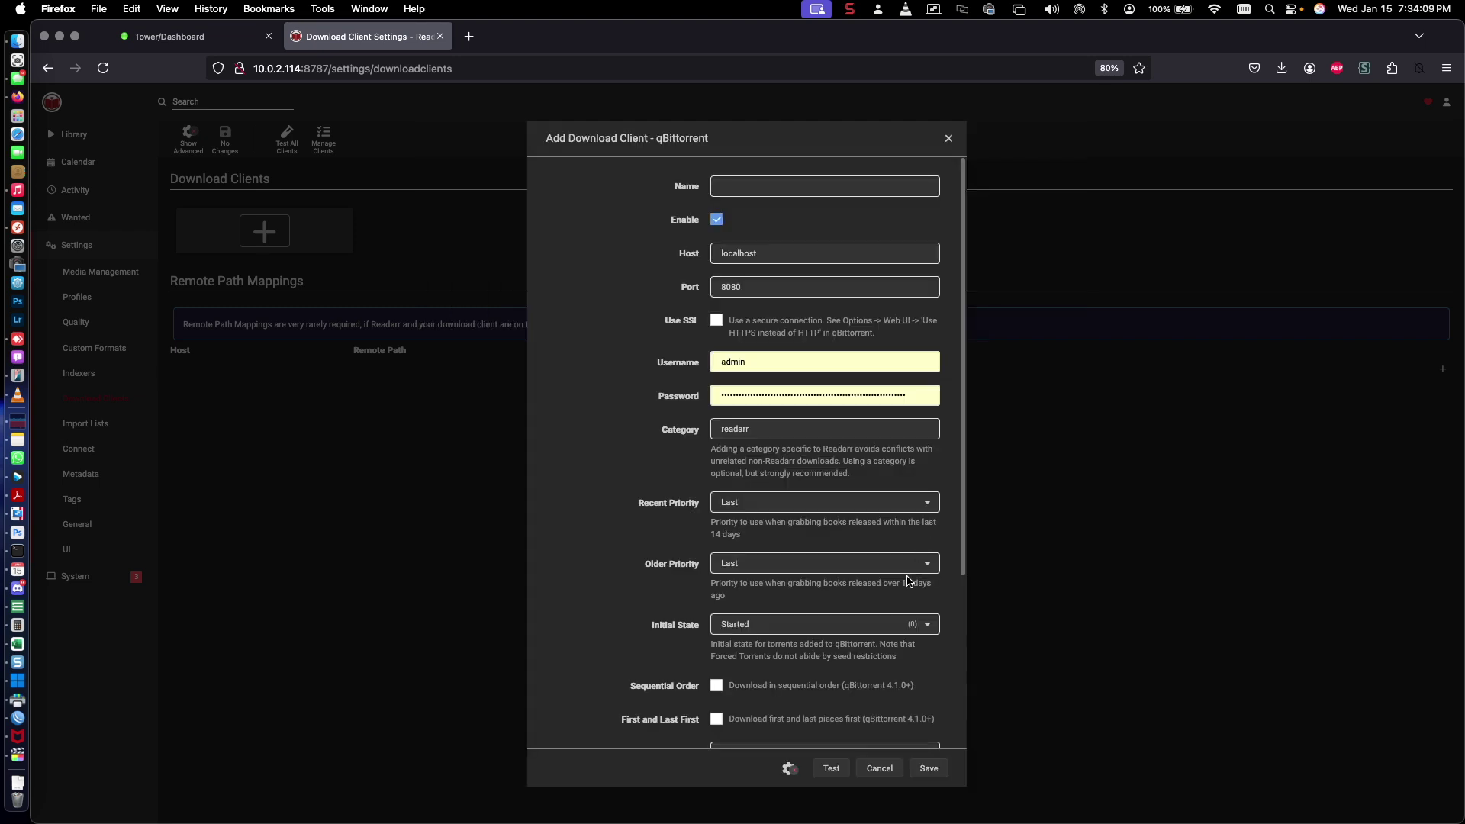
left_click(755, 184)
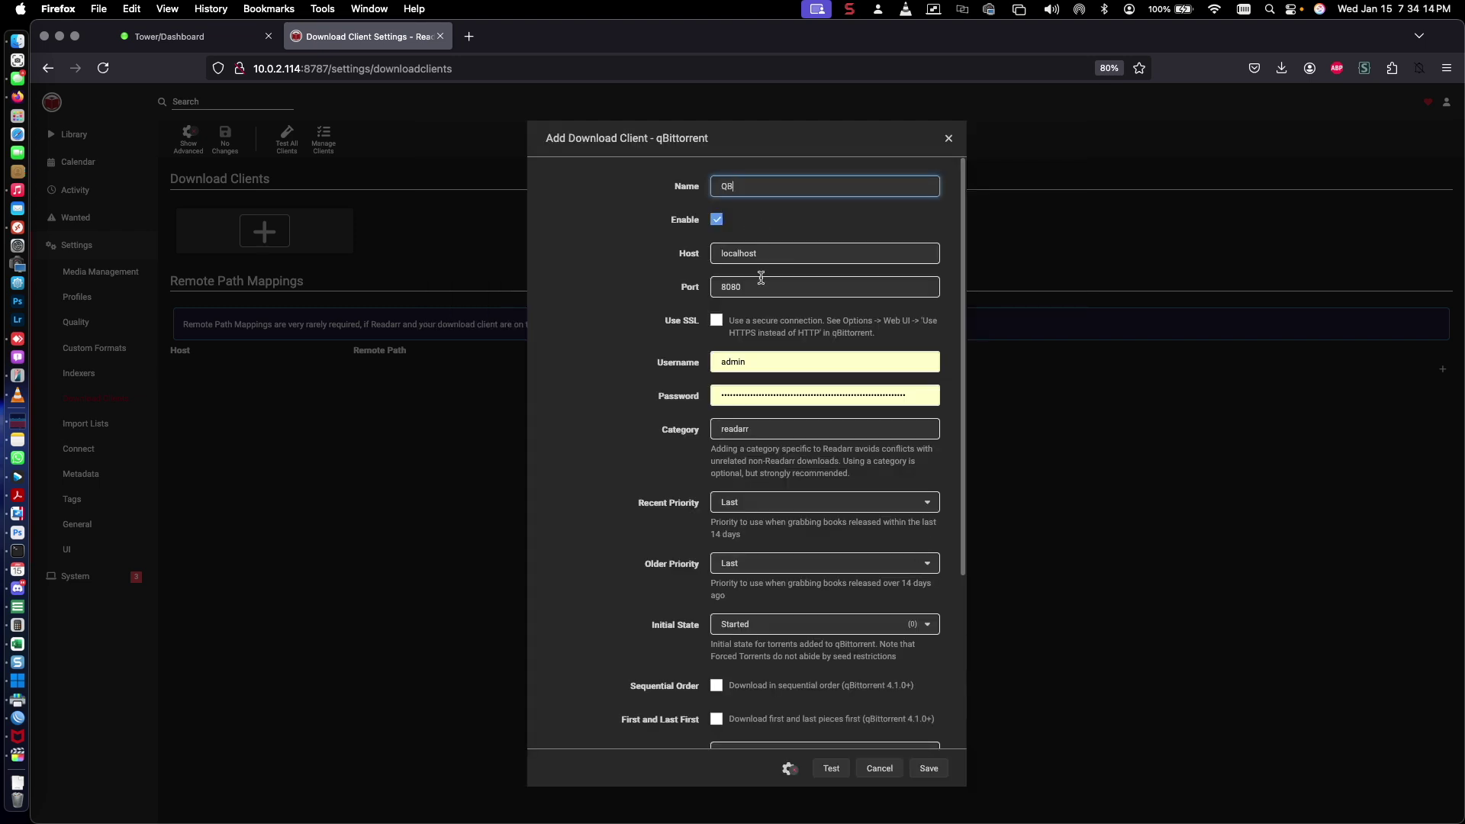
key("Tab")
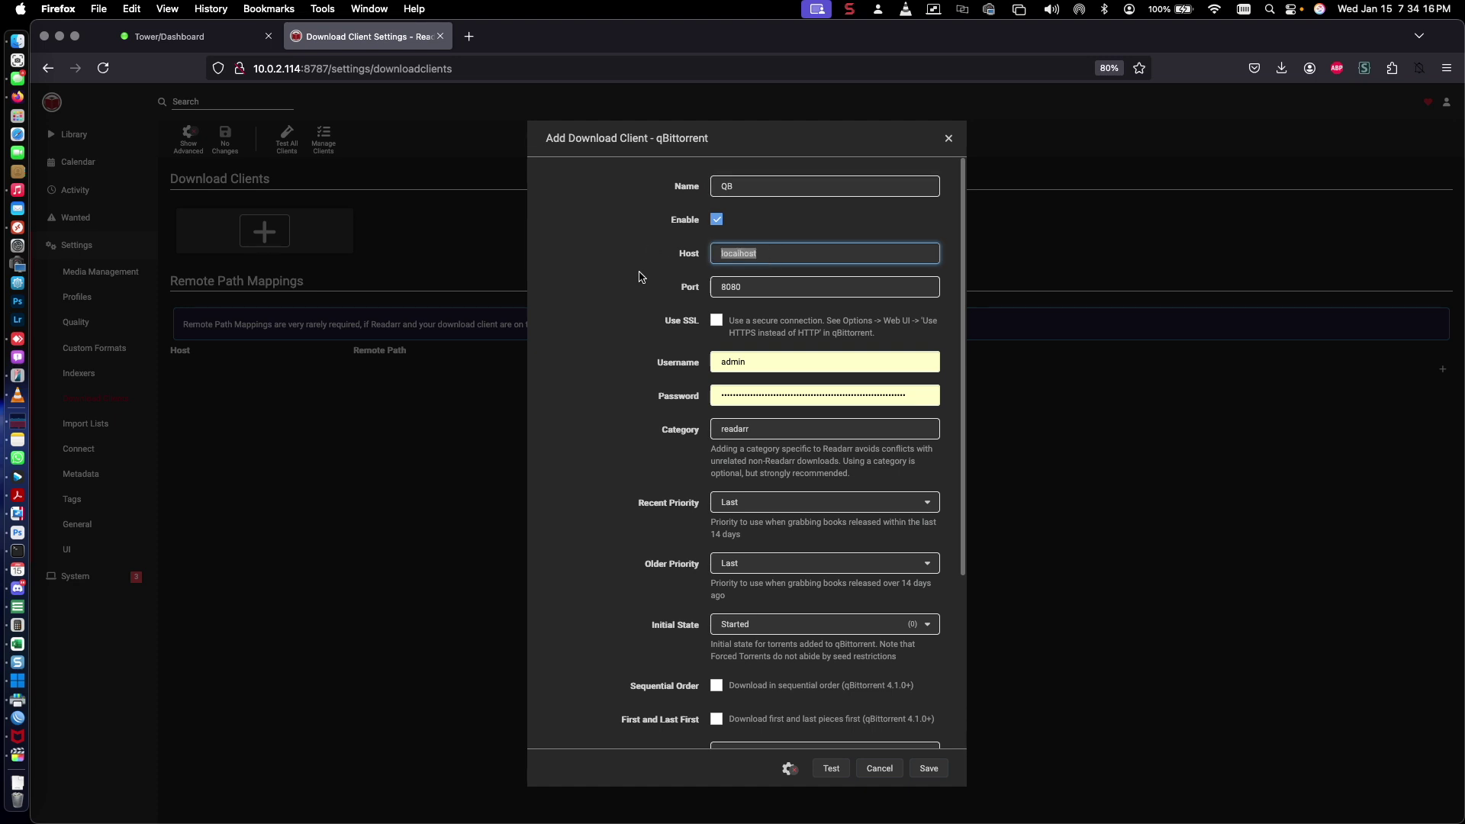
type("10.0.2.114")
double_click(806, 391)
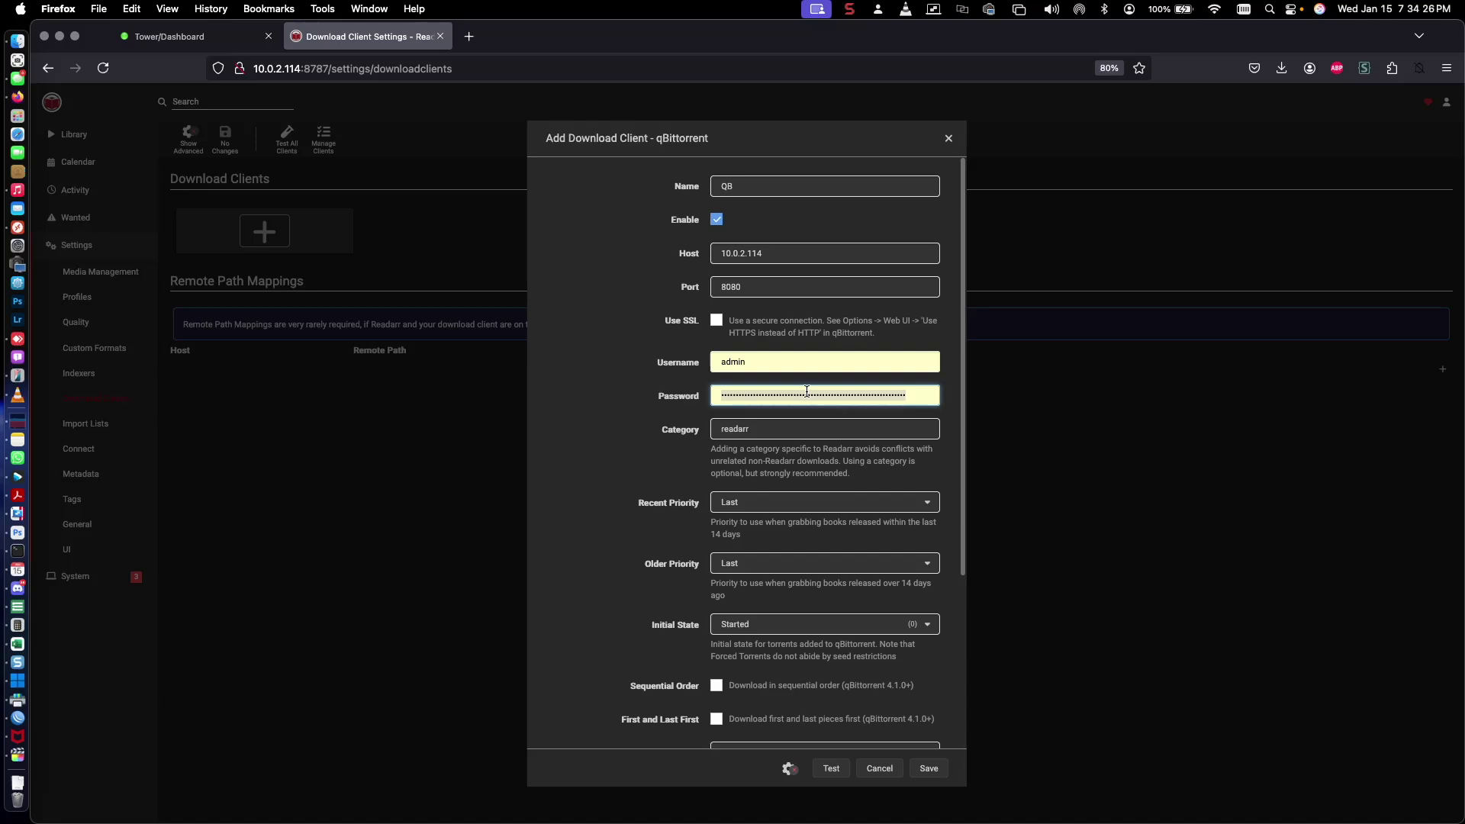
type("ad")
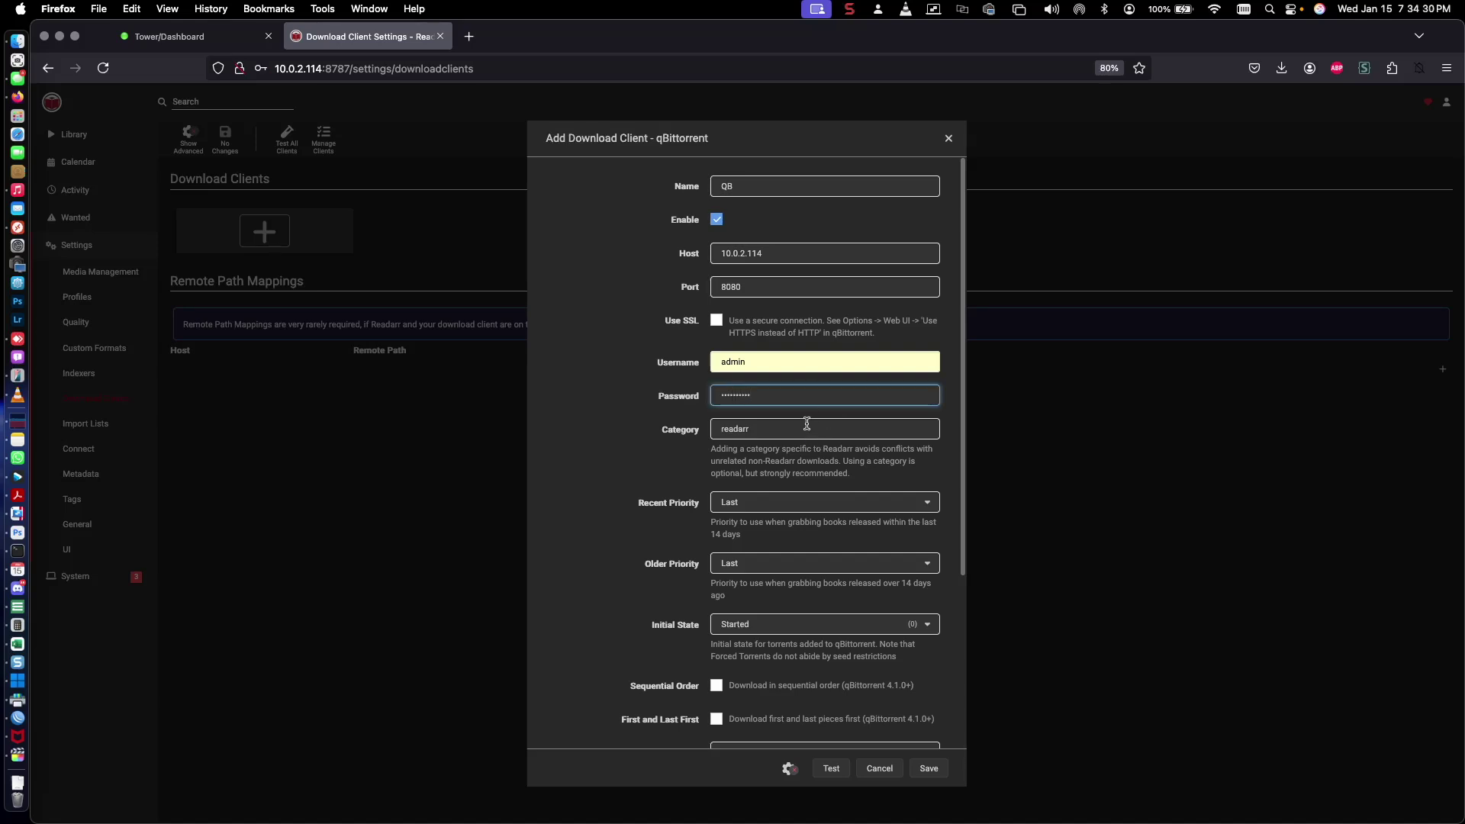
left_click(768, 290)
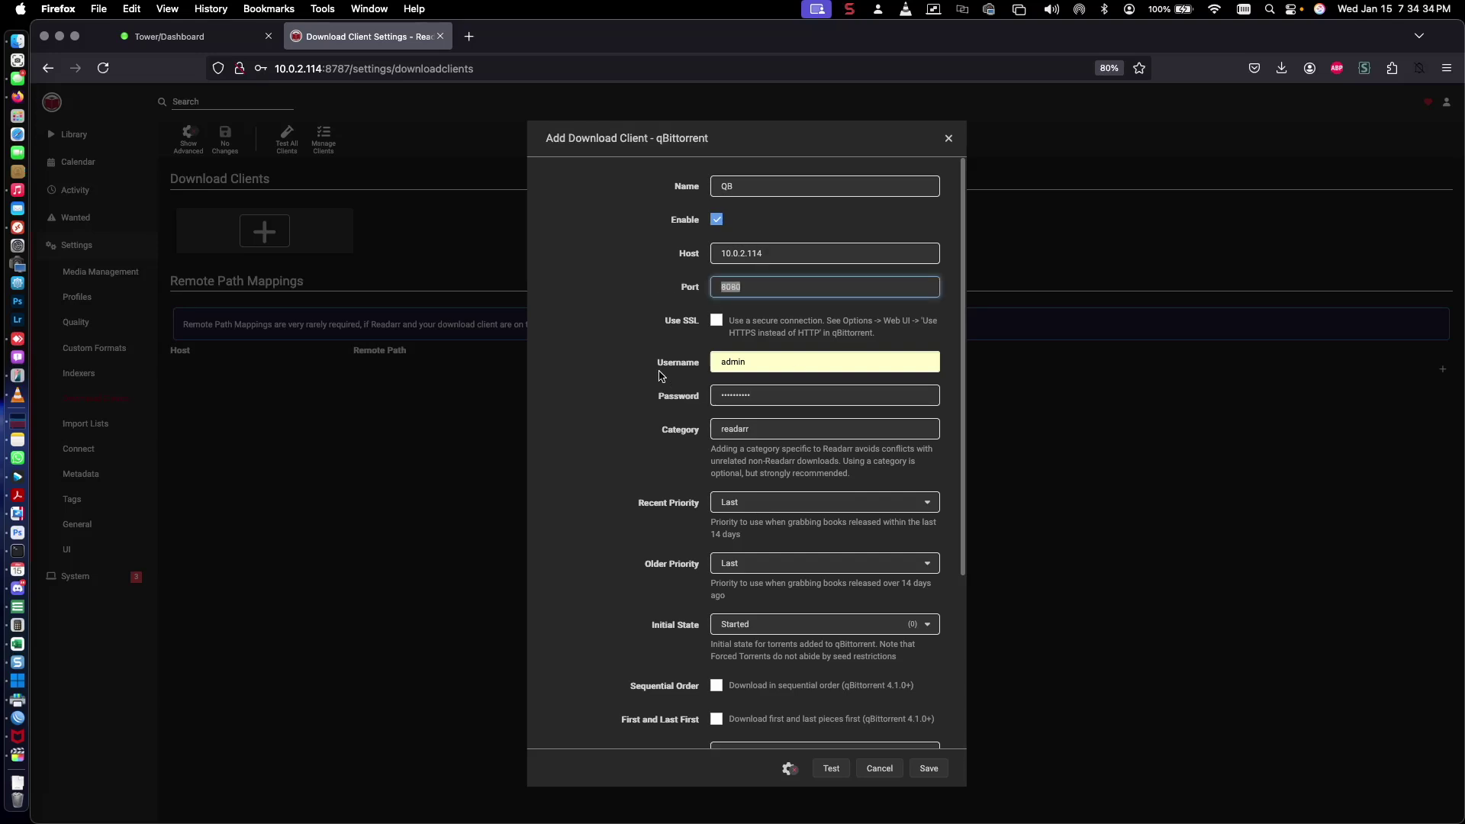
left_click_drag(662, 370, 716, 385)
left_click(676, 412)
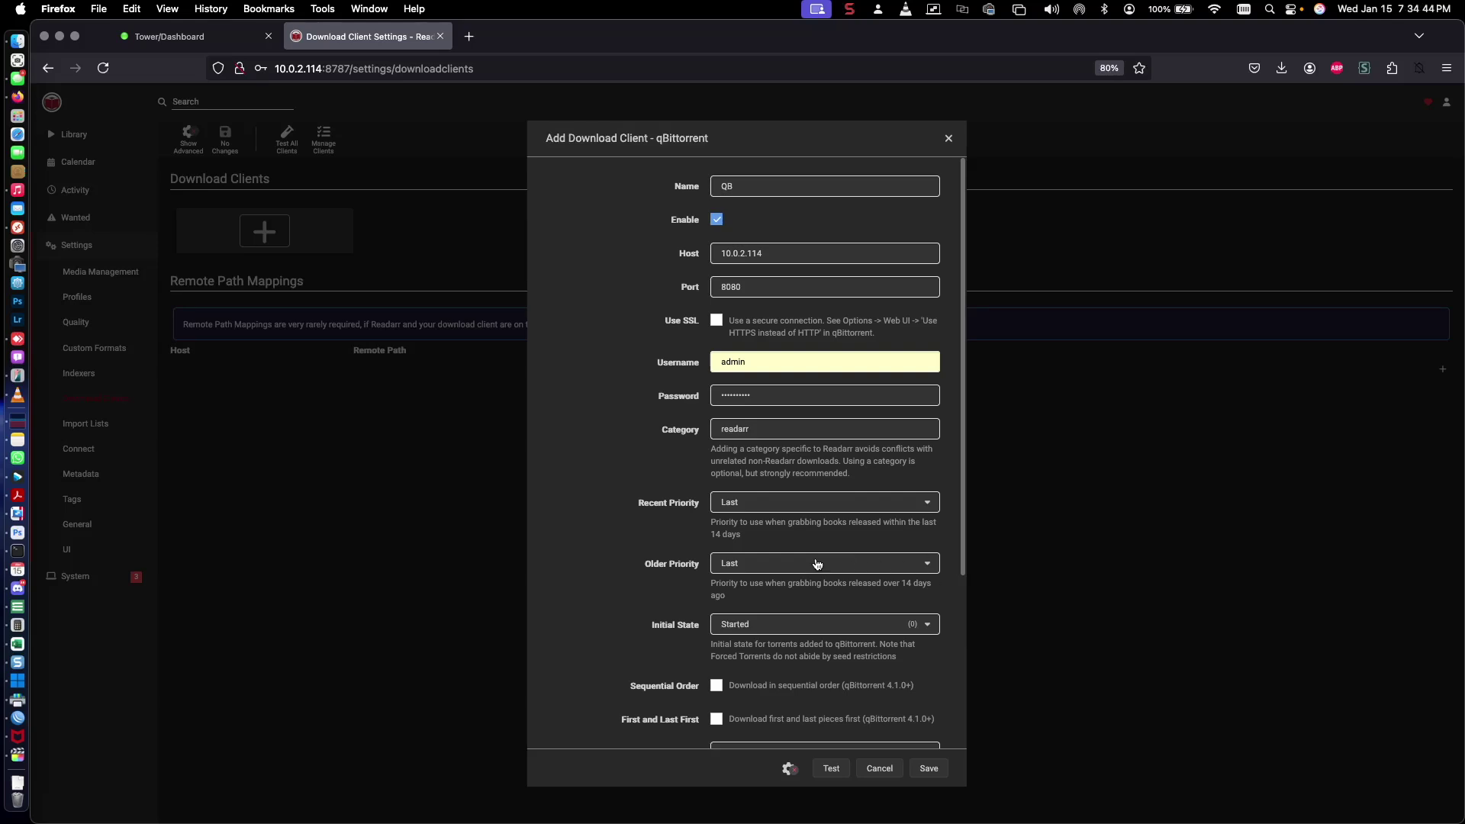
Enable sequential order and first/last pieces first, test the connection, and save QB
scroll(671, 578, "down", 5)
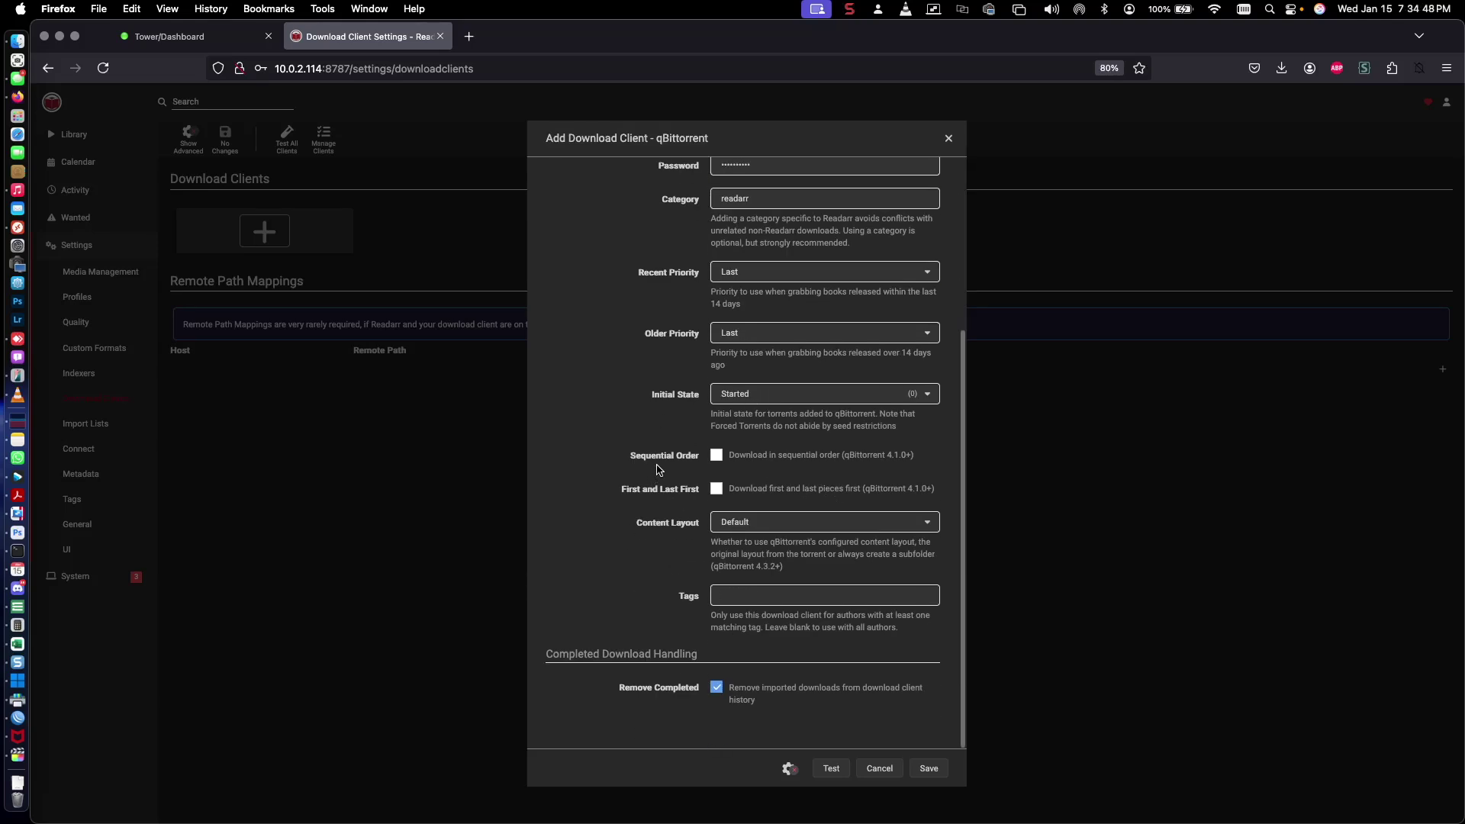
left_click(717, 456)
left_click(717, 489)
left_click(833, 772)
left_click(935, 771)
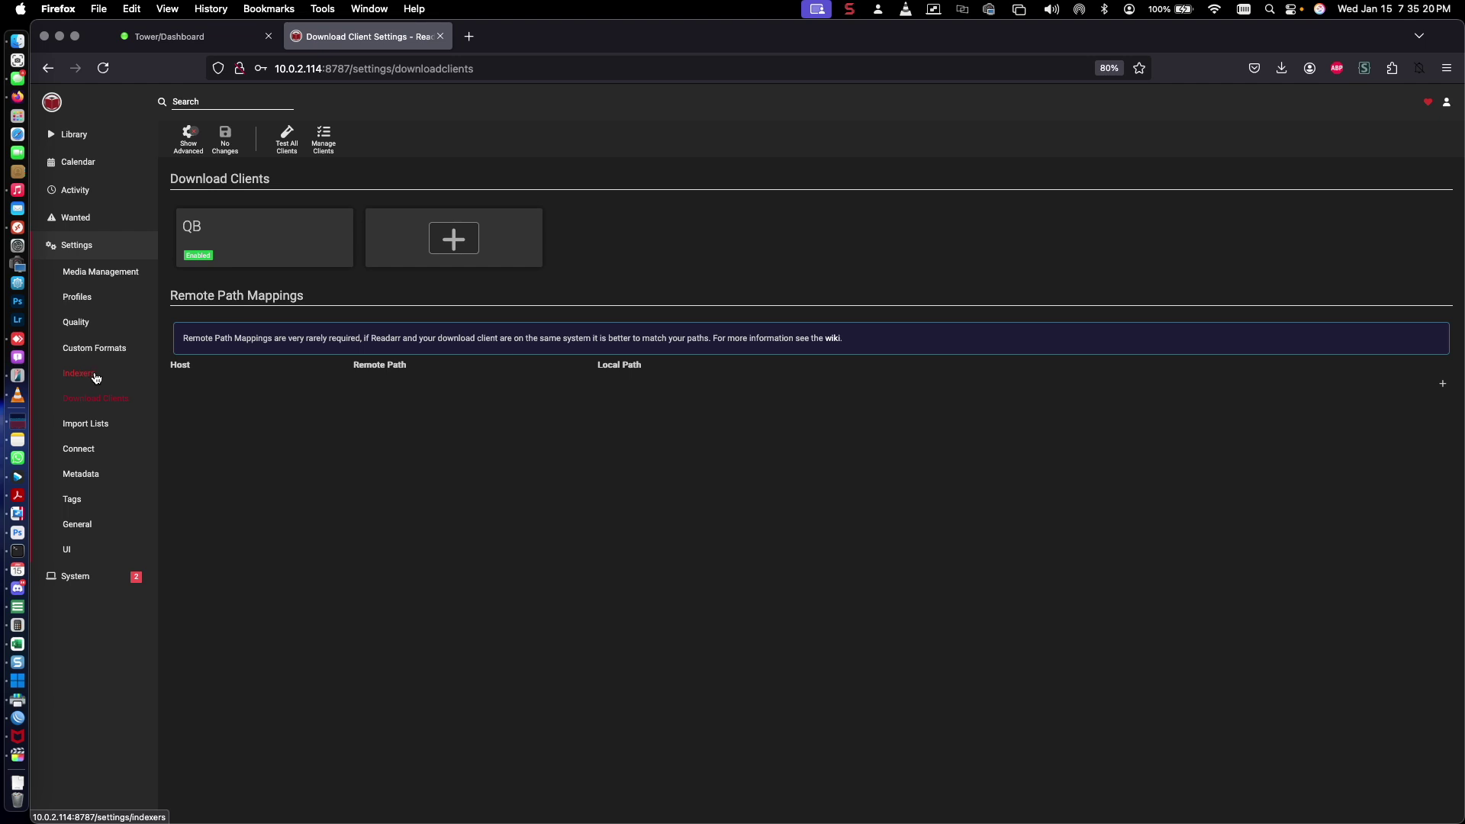
Open a new Torznab indexer form under Indexers, then switch to the Unraid dashboard tab
left_click(93, 377)
left_click(197, 252)
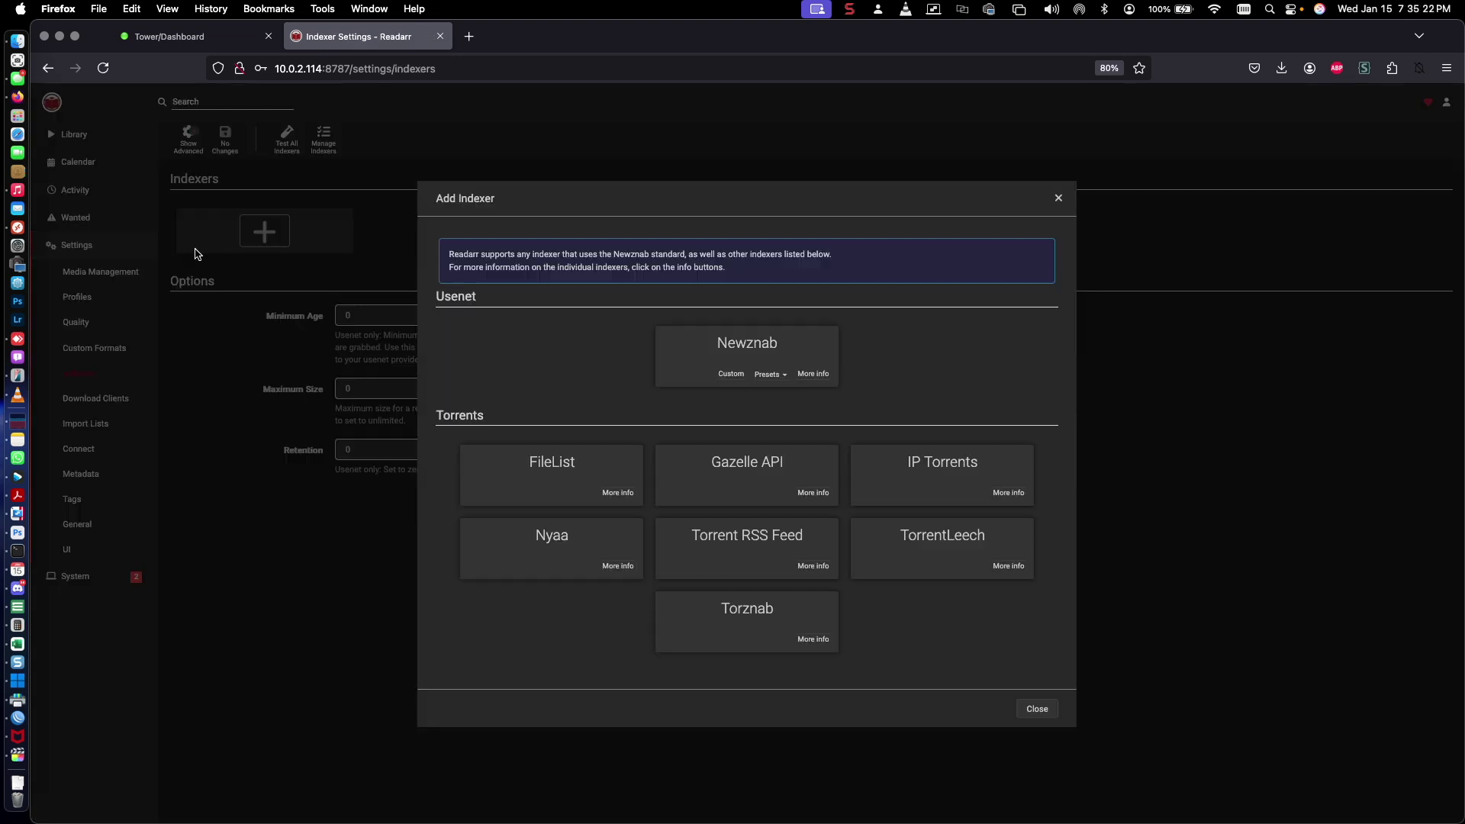
left_click(715, 617)
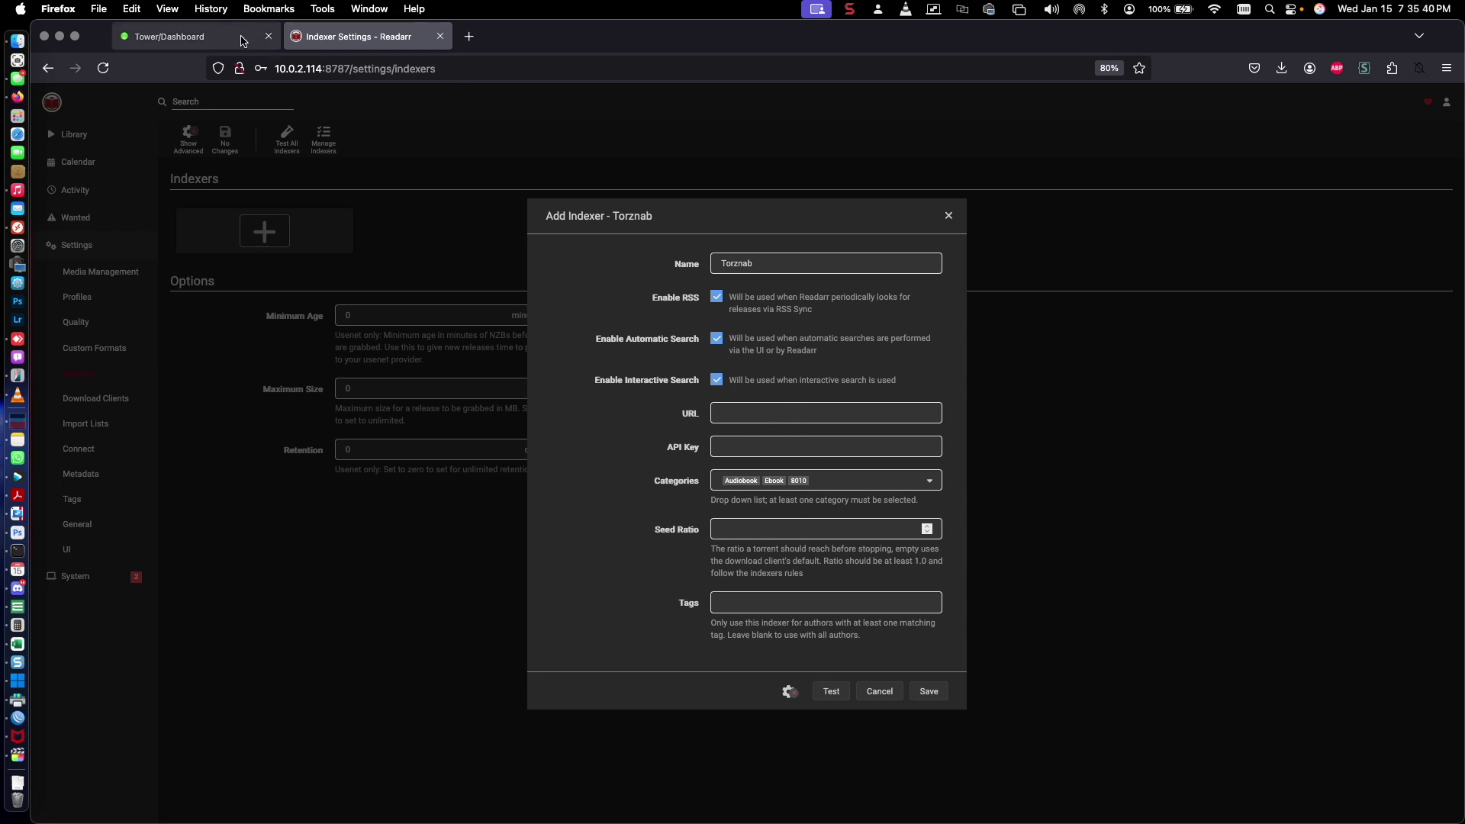
left_click(169, 36)
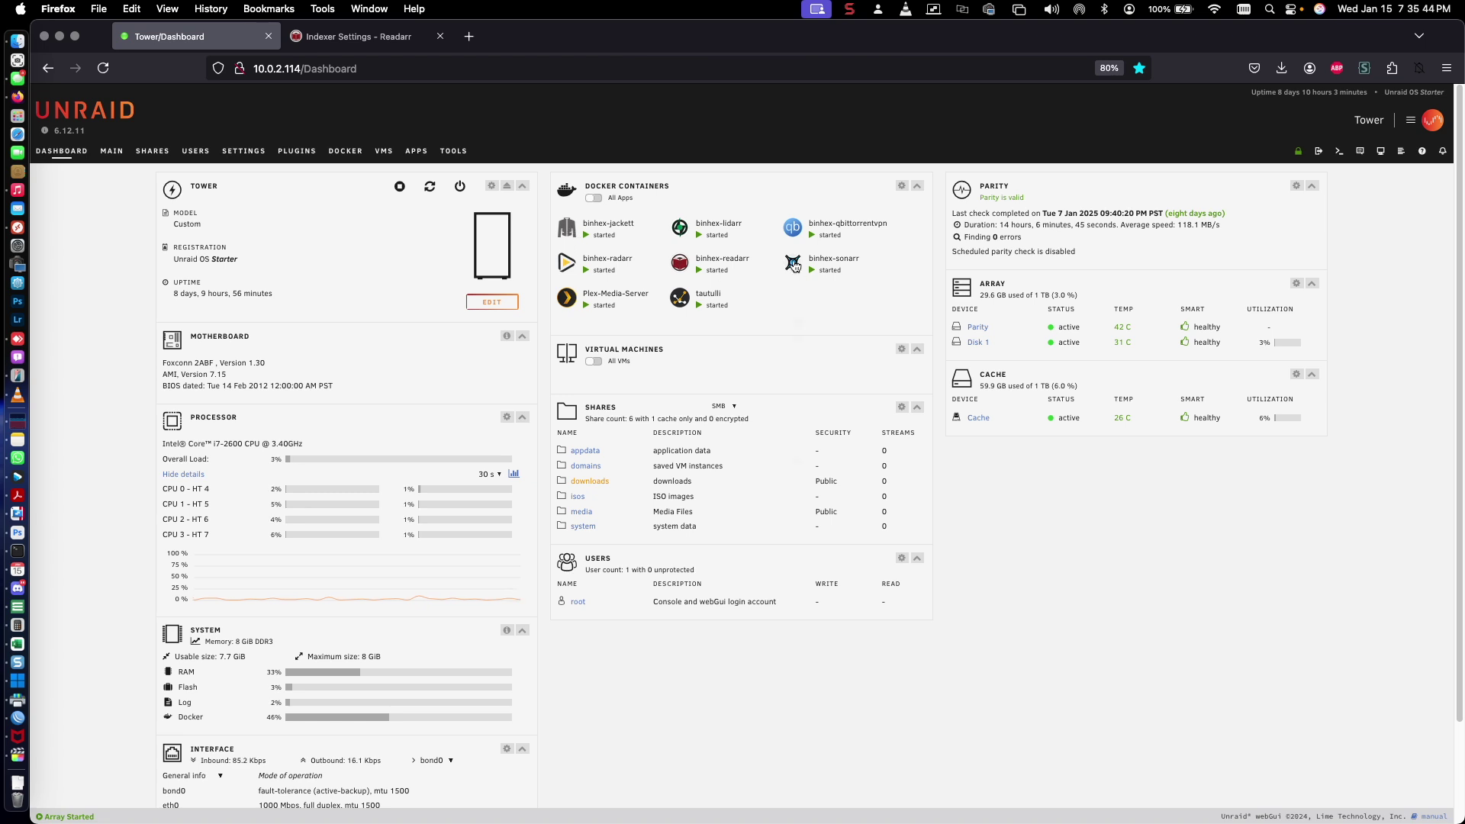
left_click(799, 271)
left_click(801, 271)
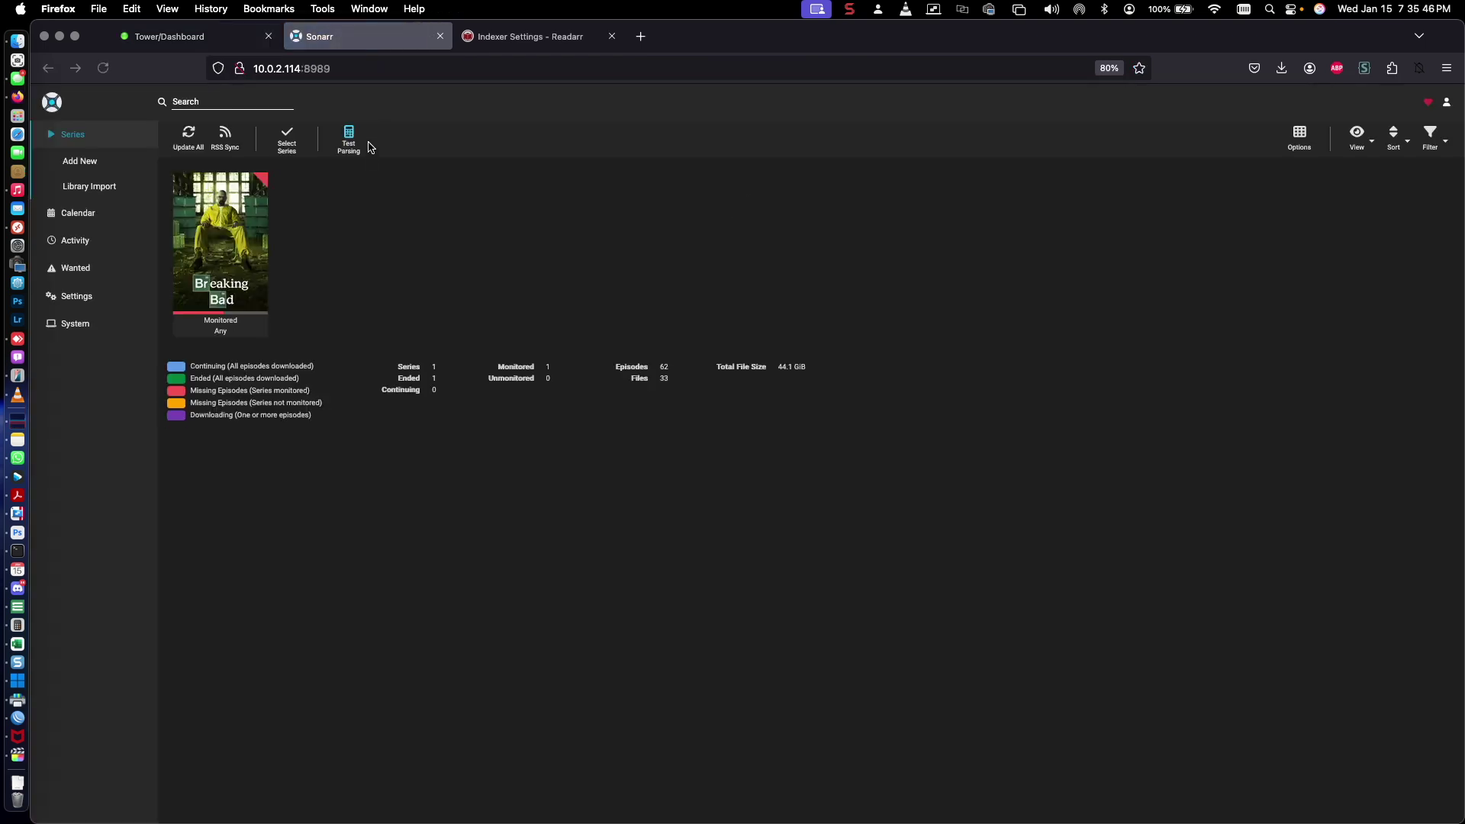
left_click(77, 290)
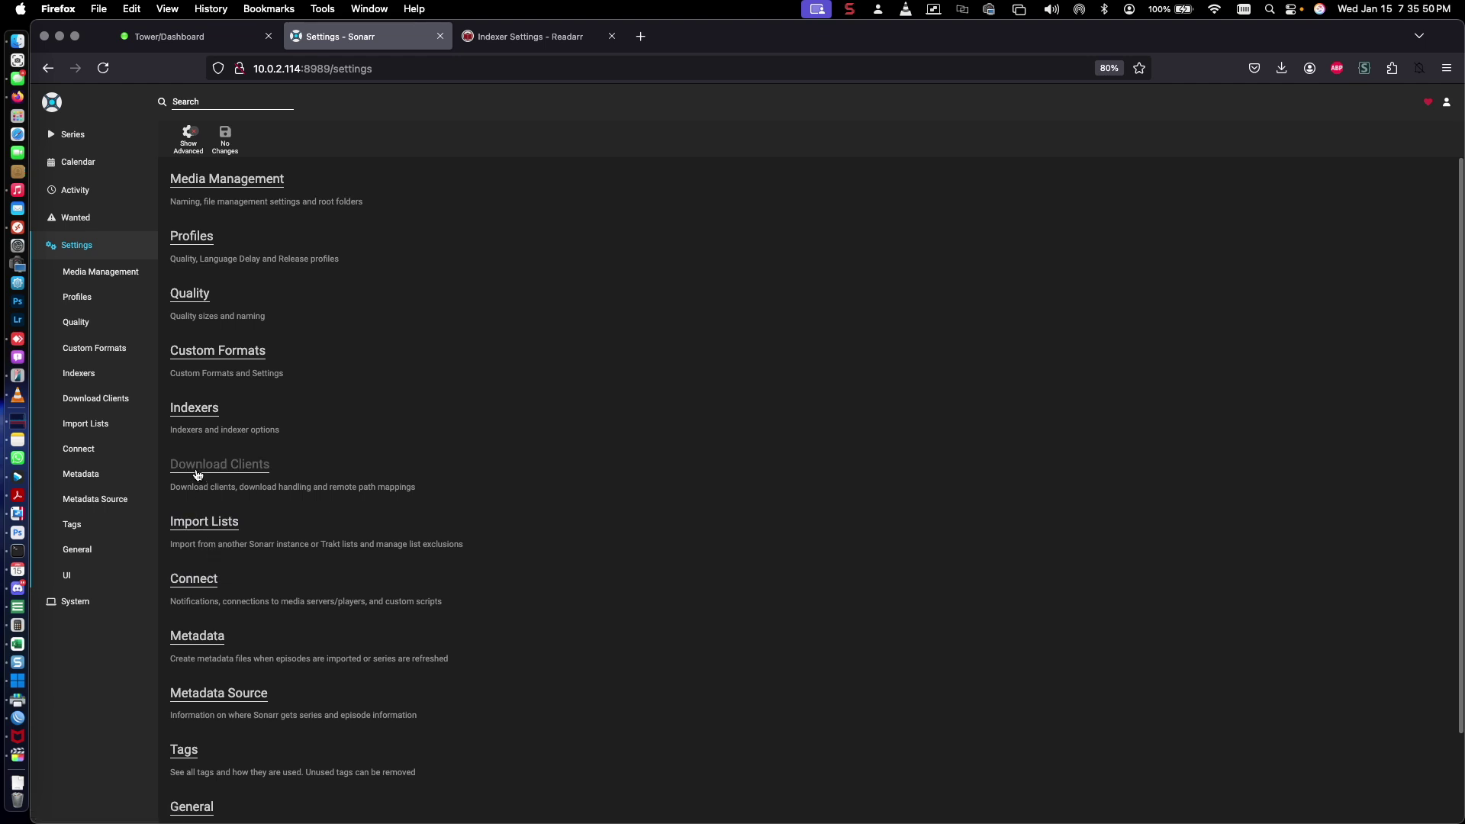
left_click(190, 415)
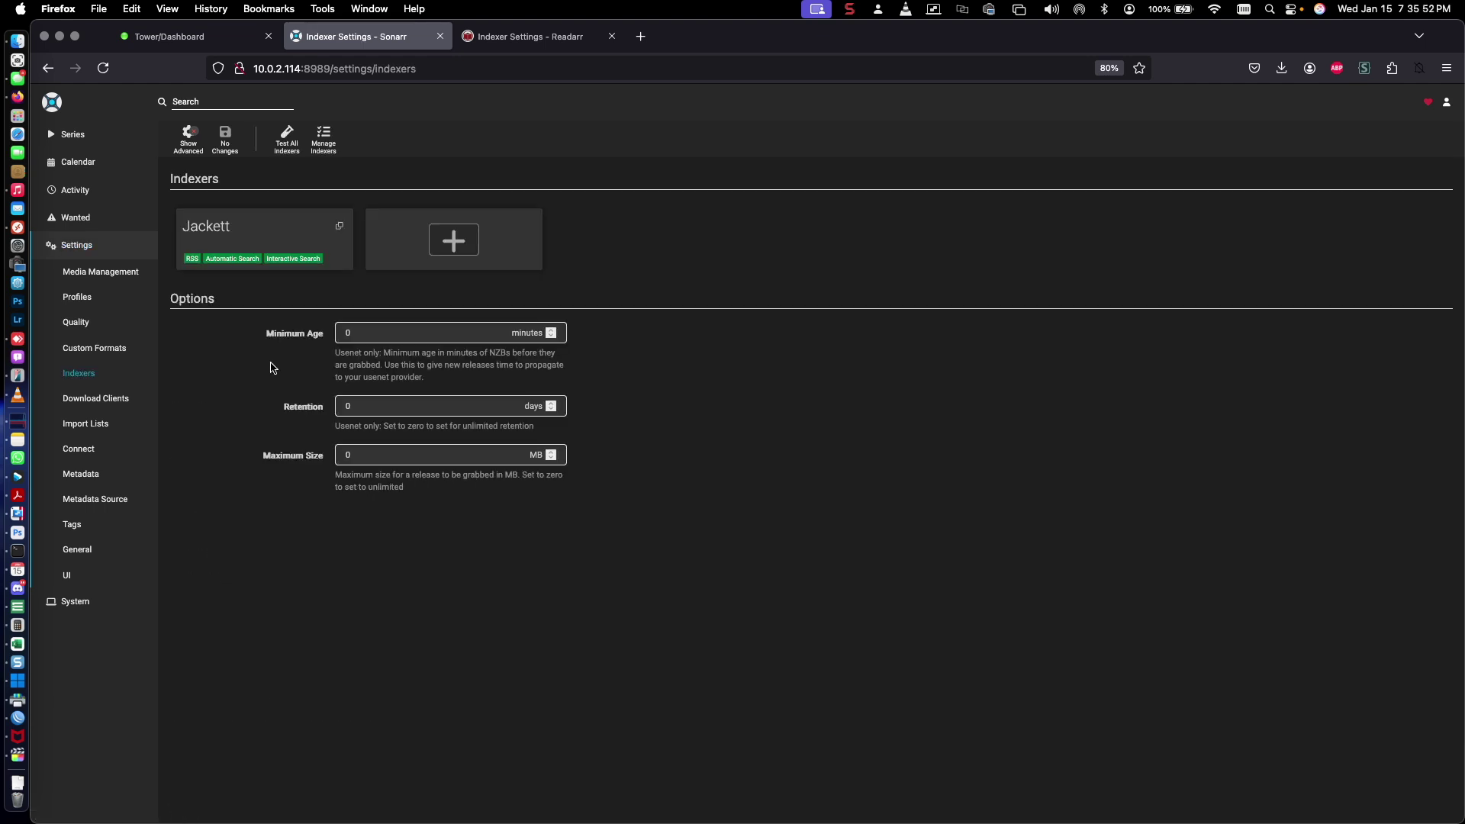
left_click(261, 238)
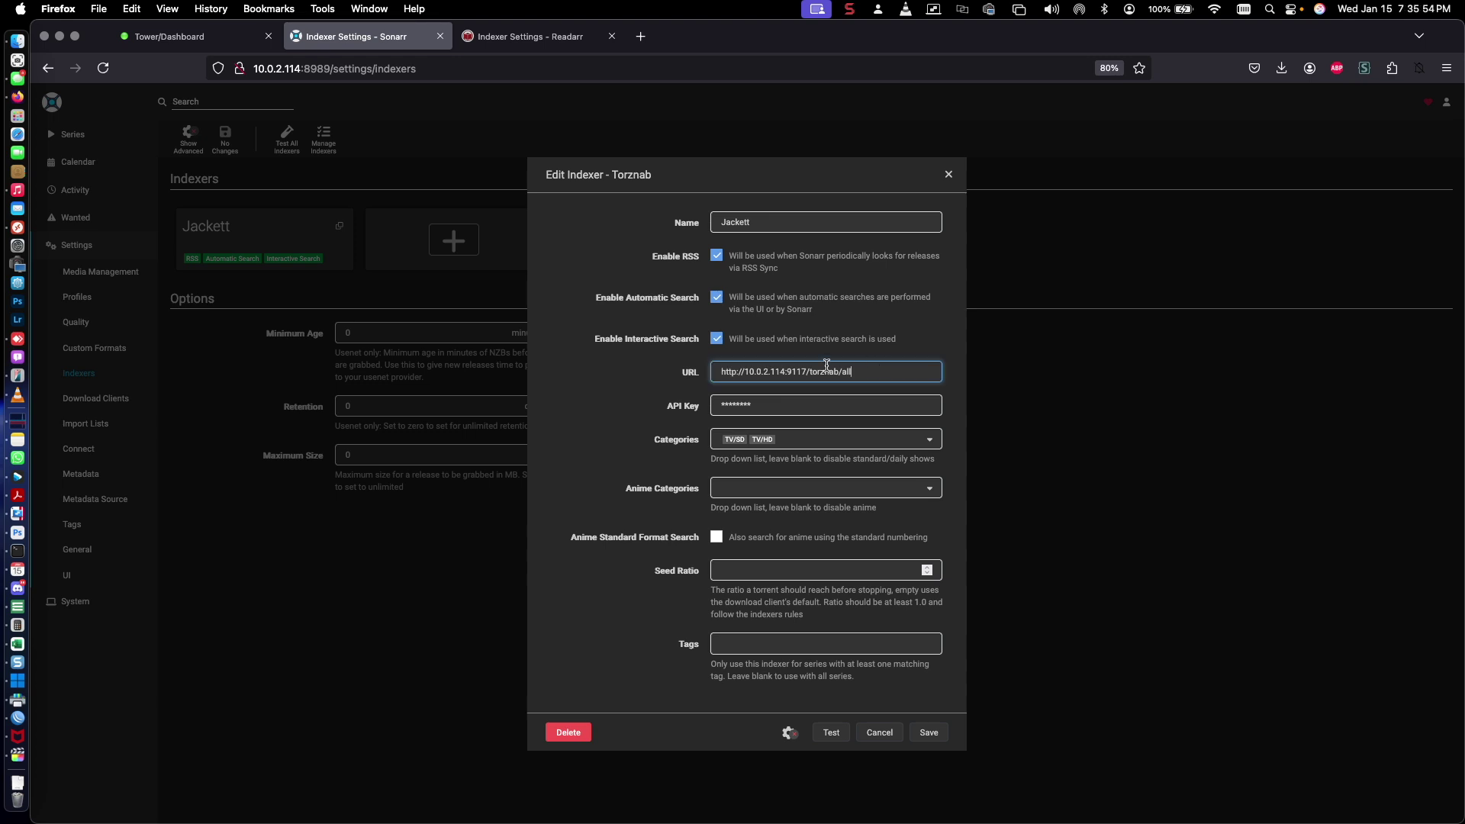
left_click_drag(862, 371, 701, 366)
right_click(765, 368)
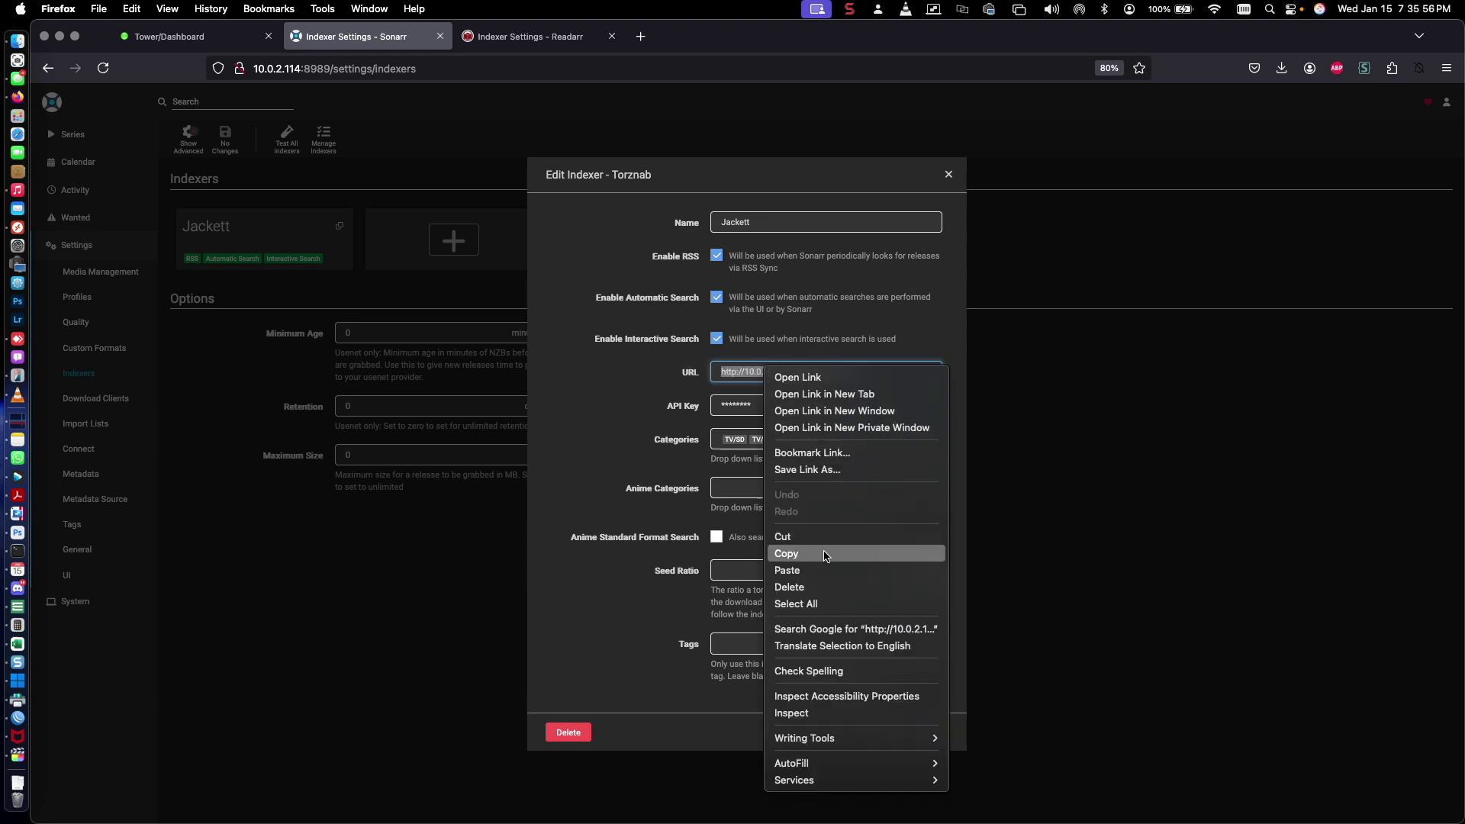
left_click(824, 553)
left_click(496, 36)
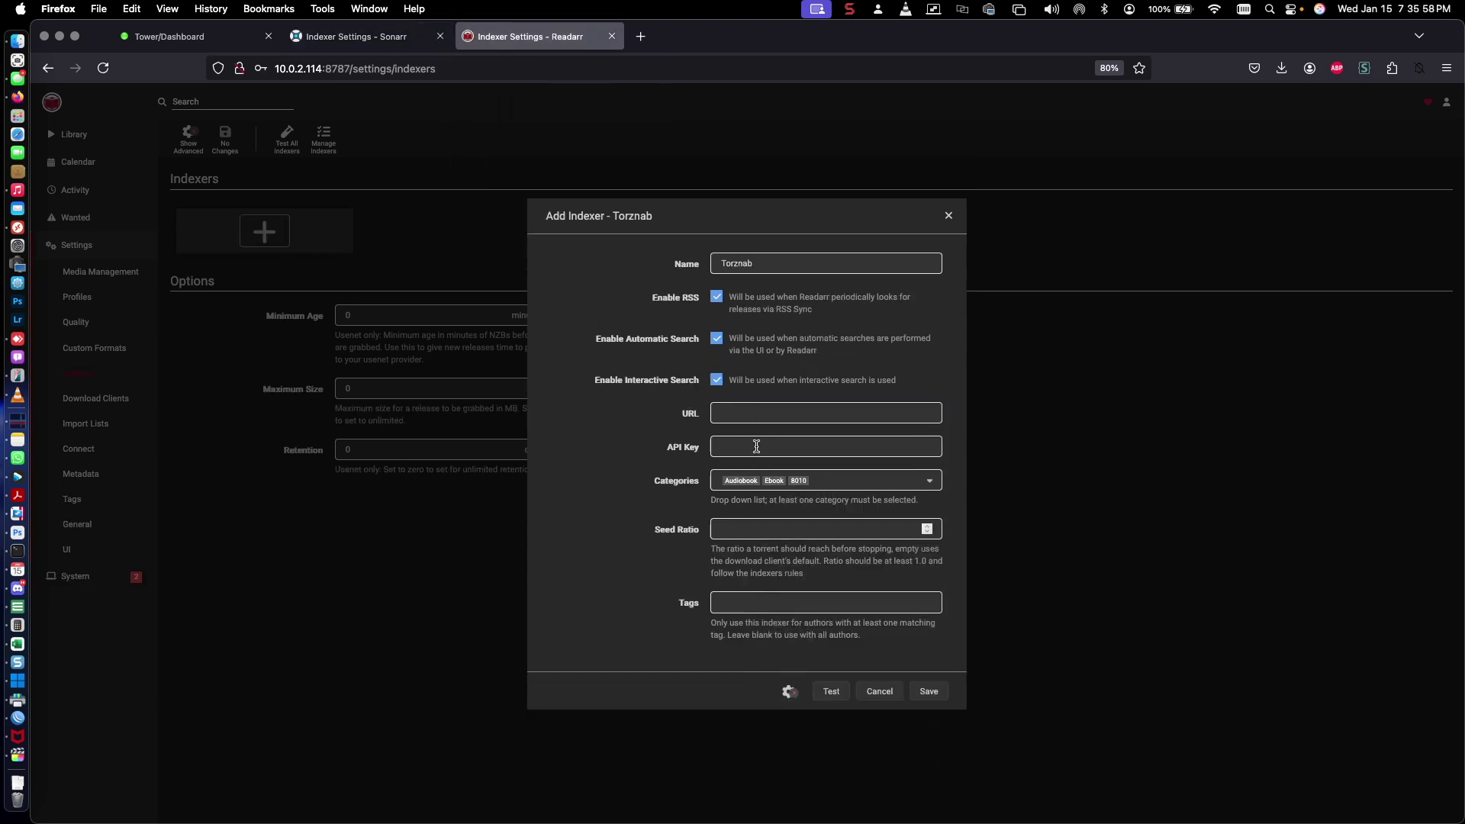
left_click(753, 410)
right_click(753, 410)
left_click(791, 487)
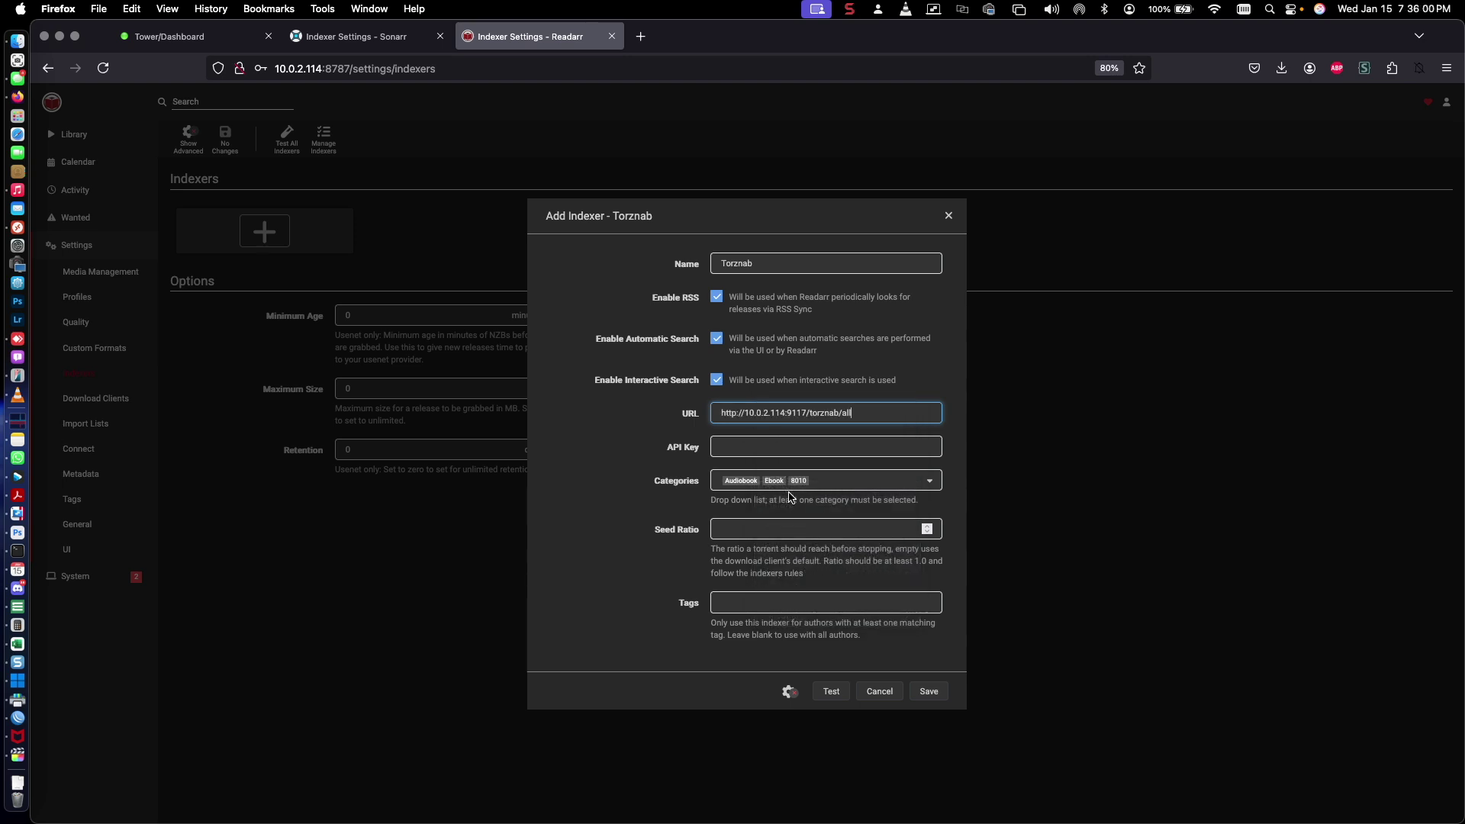
Open Jackett's web UI from the Unraid dashboard and copy its API key
left_click(176, 40)
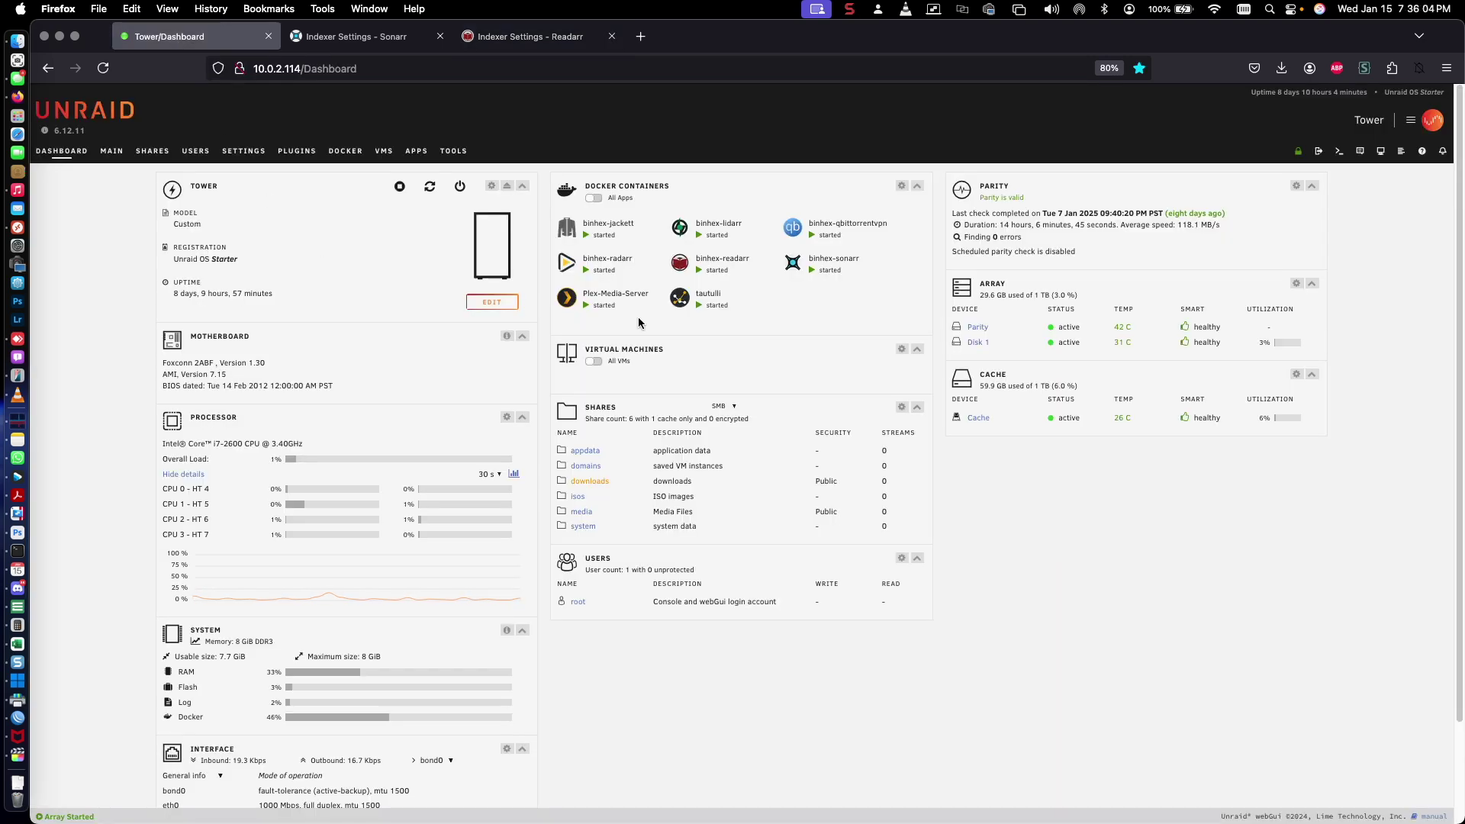
left_click(569, 232)
left_click(576, 257)
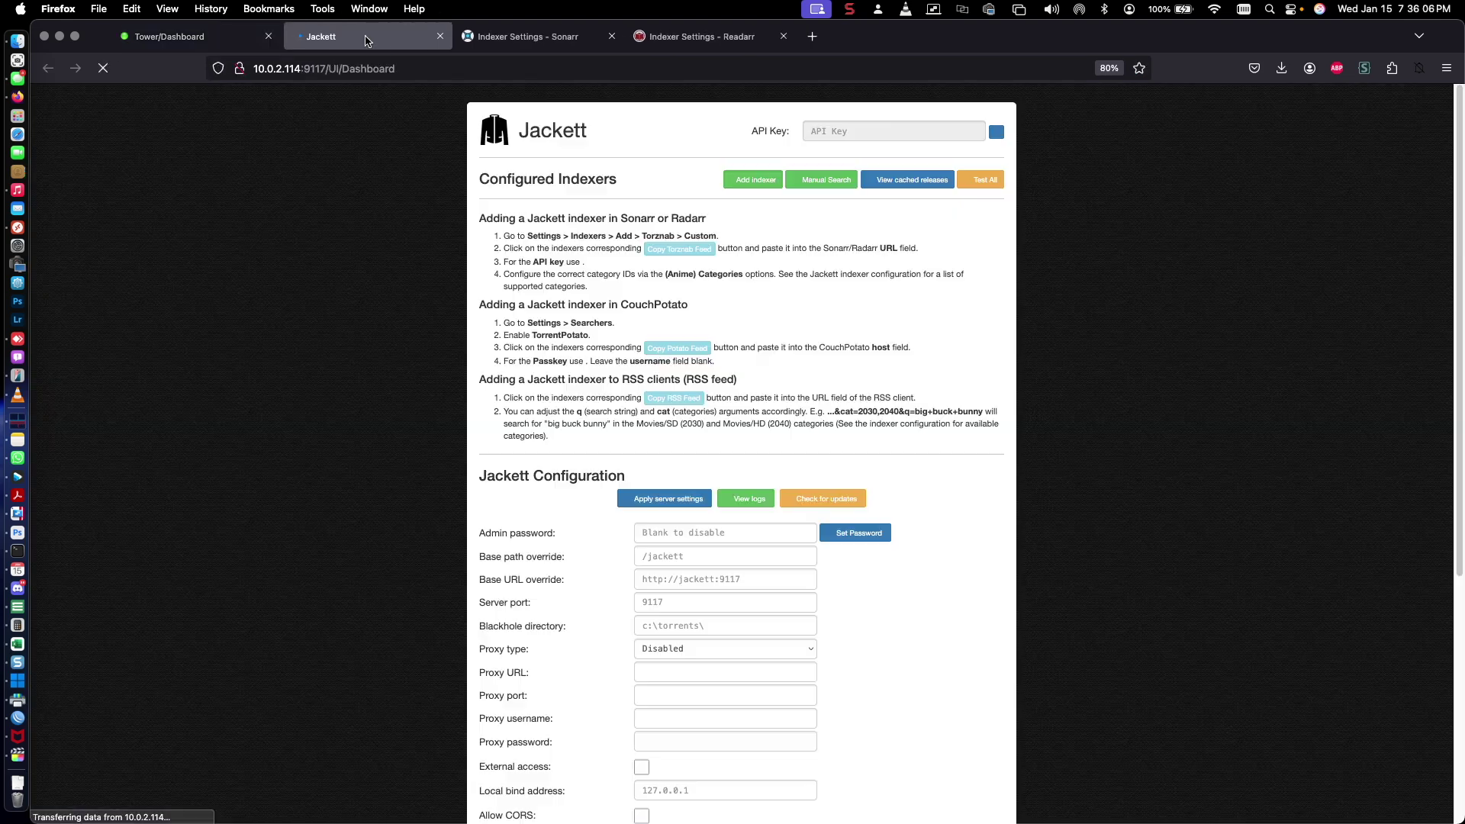
left_click(997, 133)
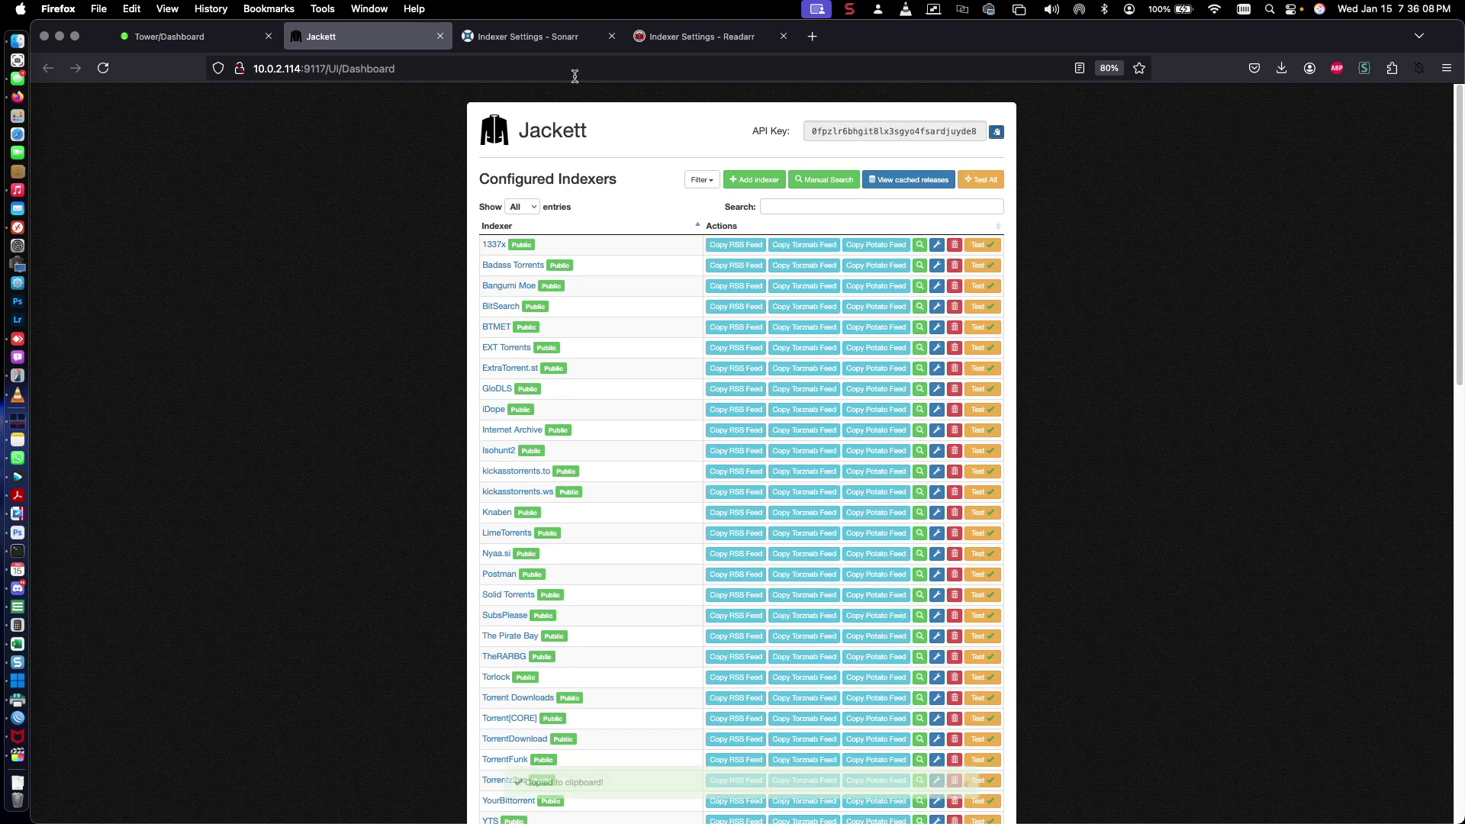
mouse_move(624, 41)
left_click(687, 37)
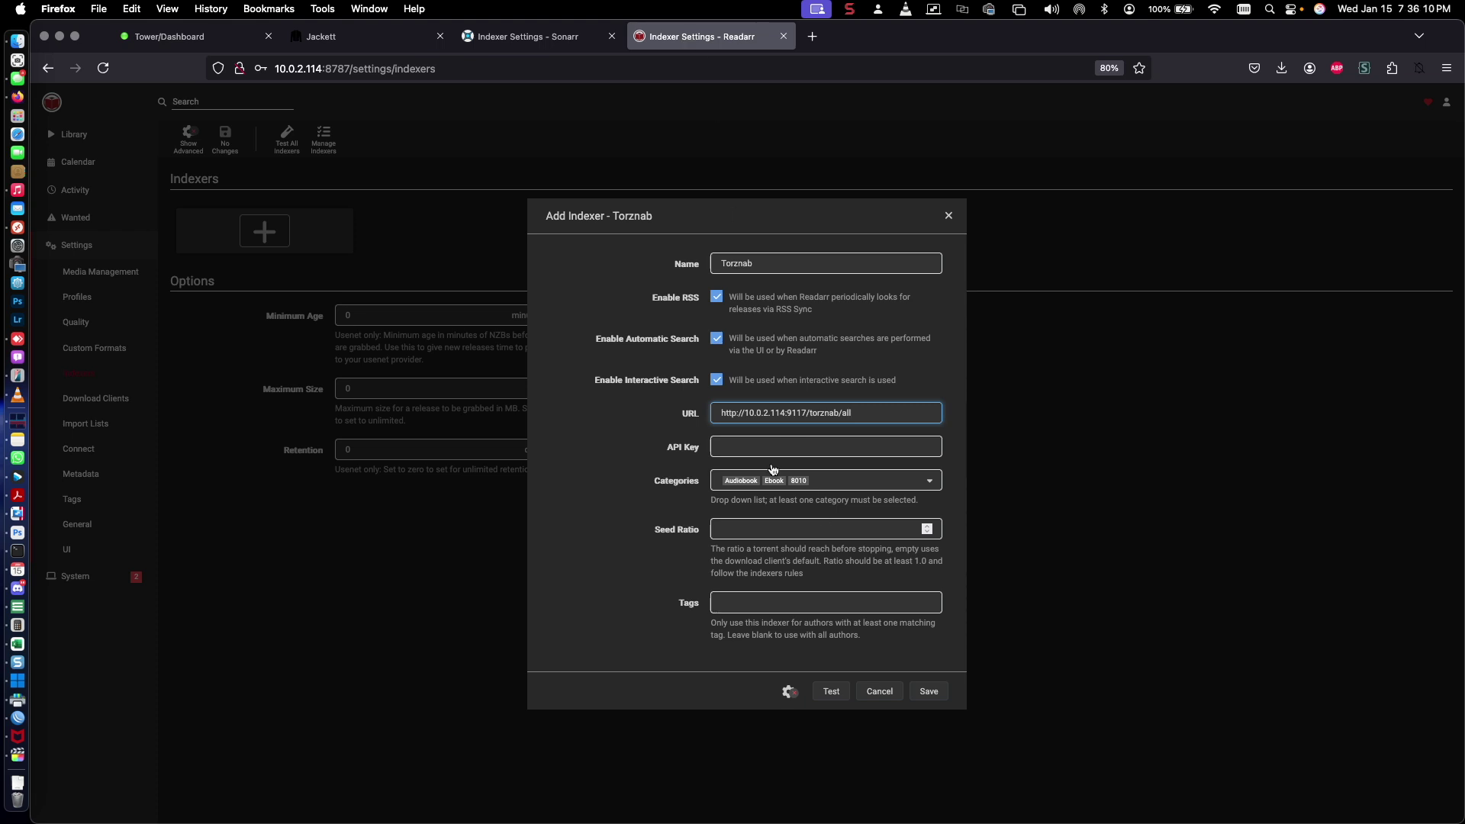
Paste Jackett's API key into the Torznab form, check the /torznab/all URL, and save
right_click(735, 445)
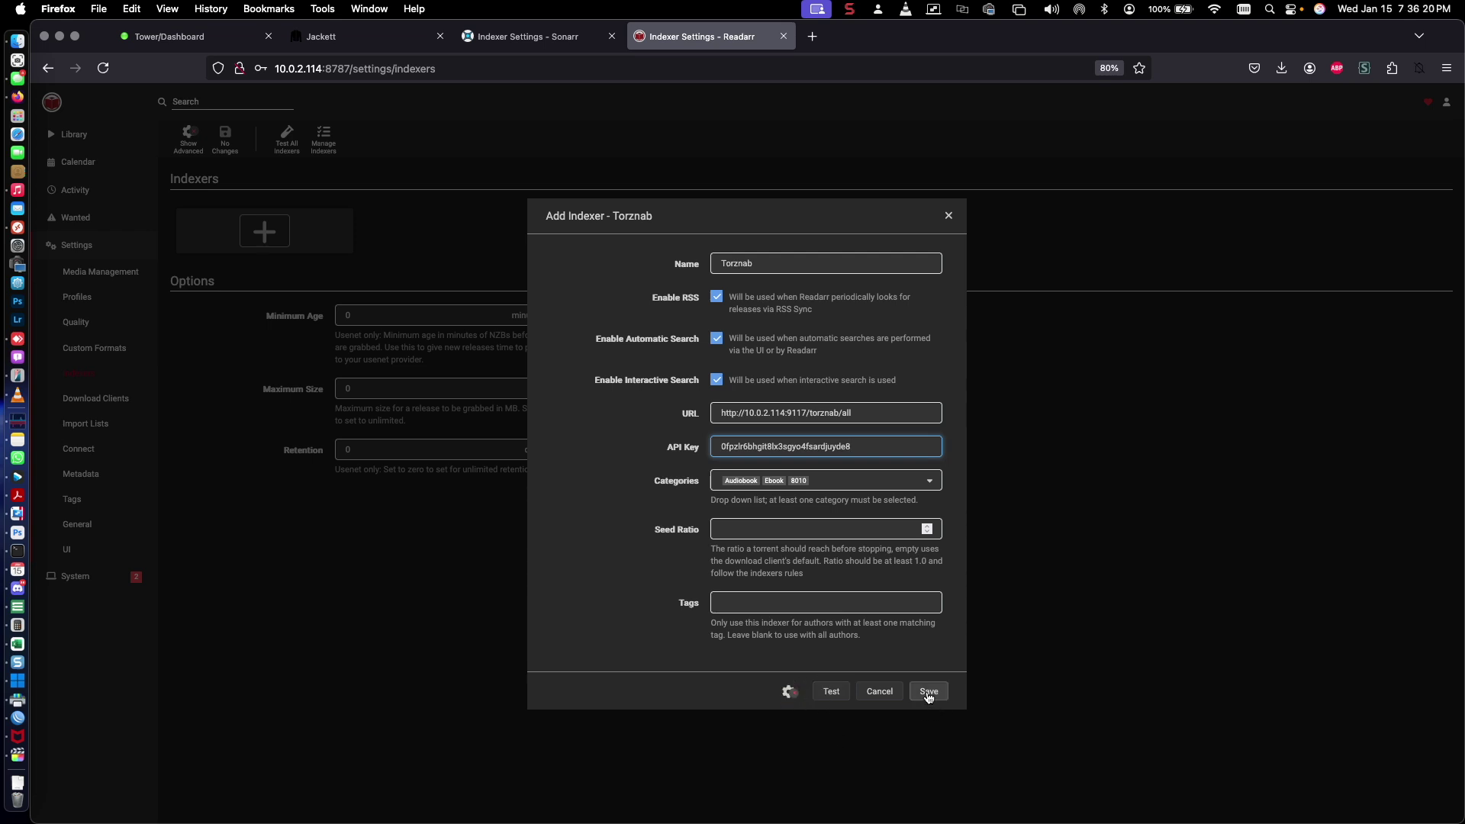
left_click_drag(878, 413, 806, 412)
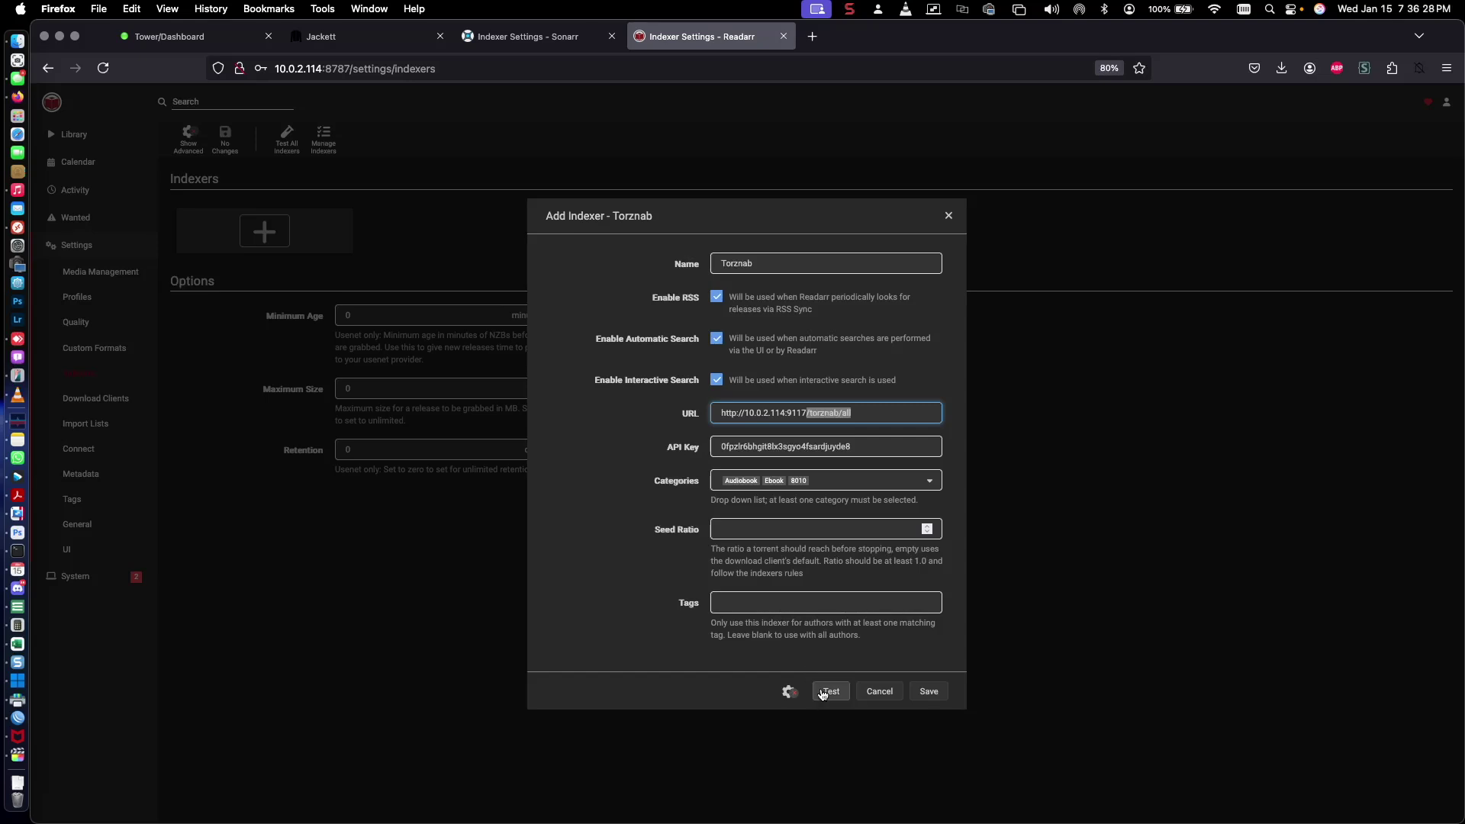
left_click(937, 699)
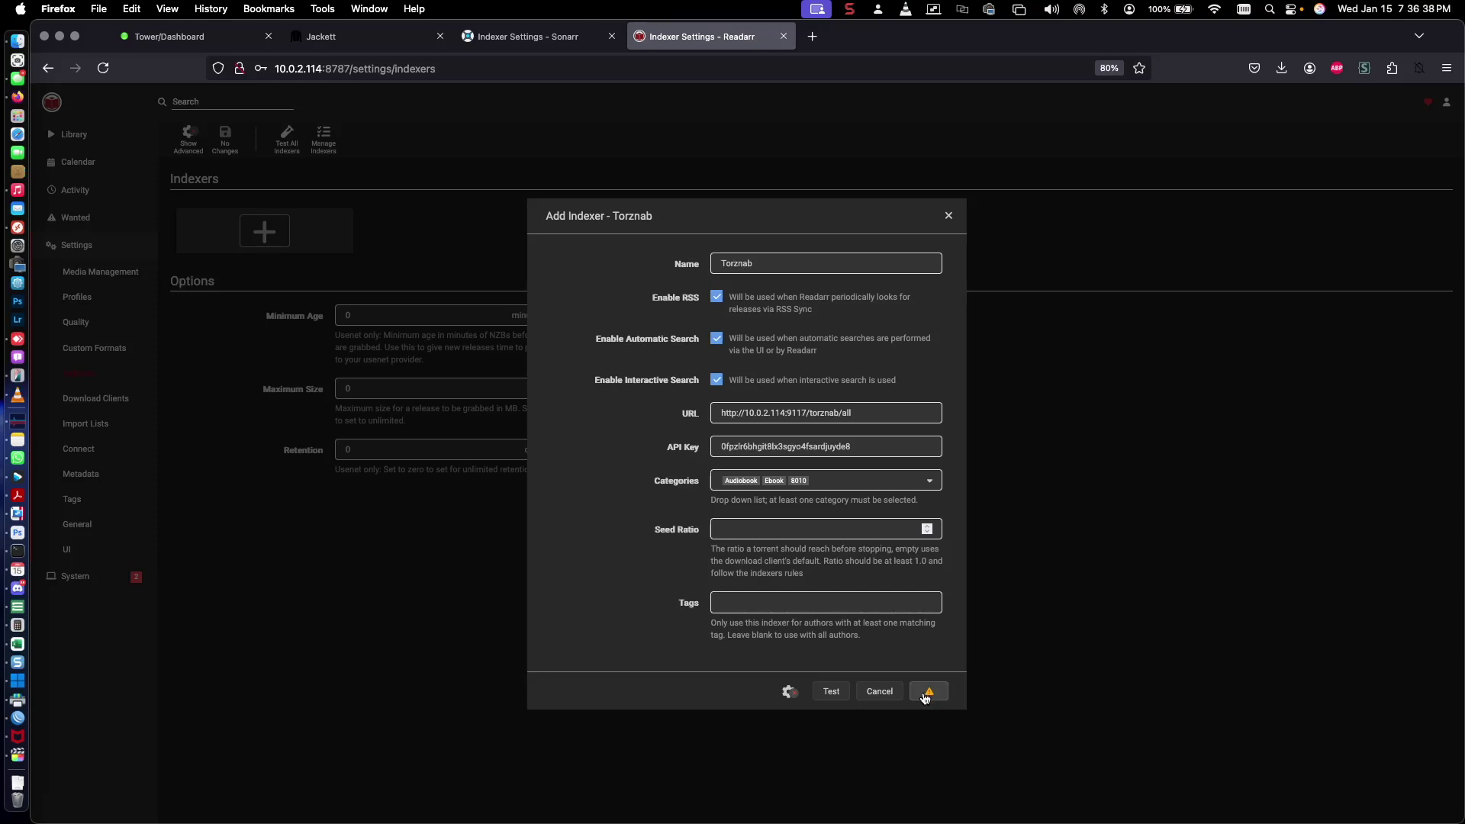
left_click(928, 693)
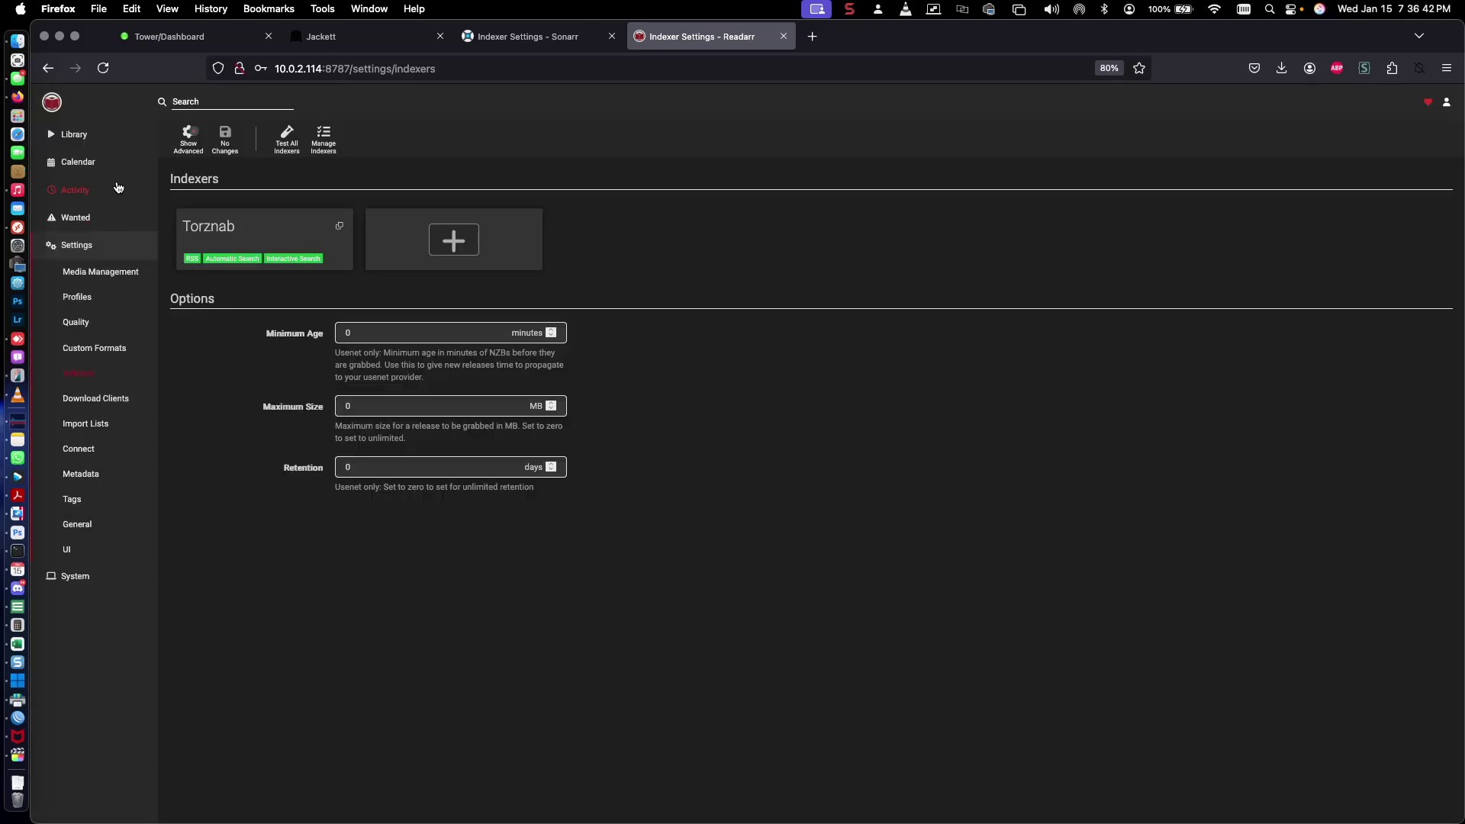
Go to Library > Add New and clear the author-or-book search box
left_click(76, 136)
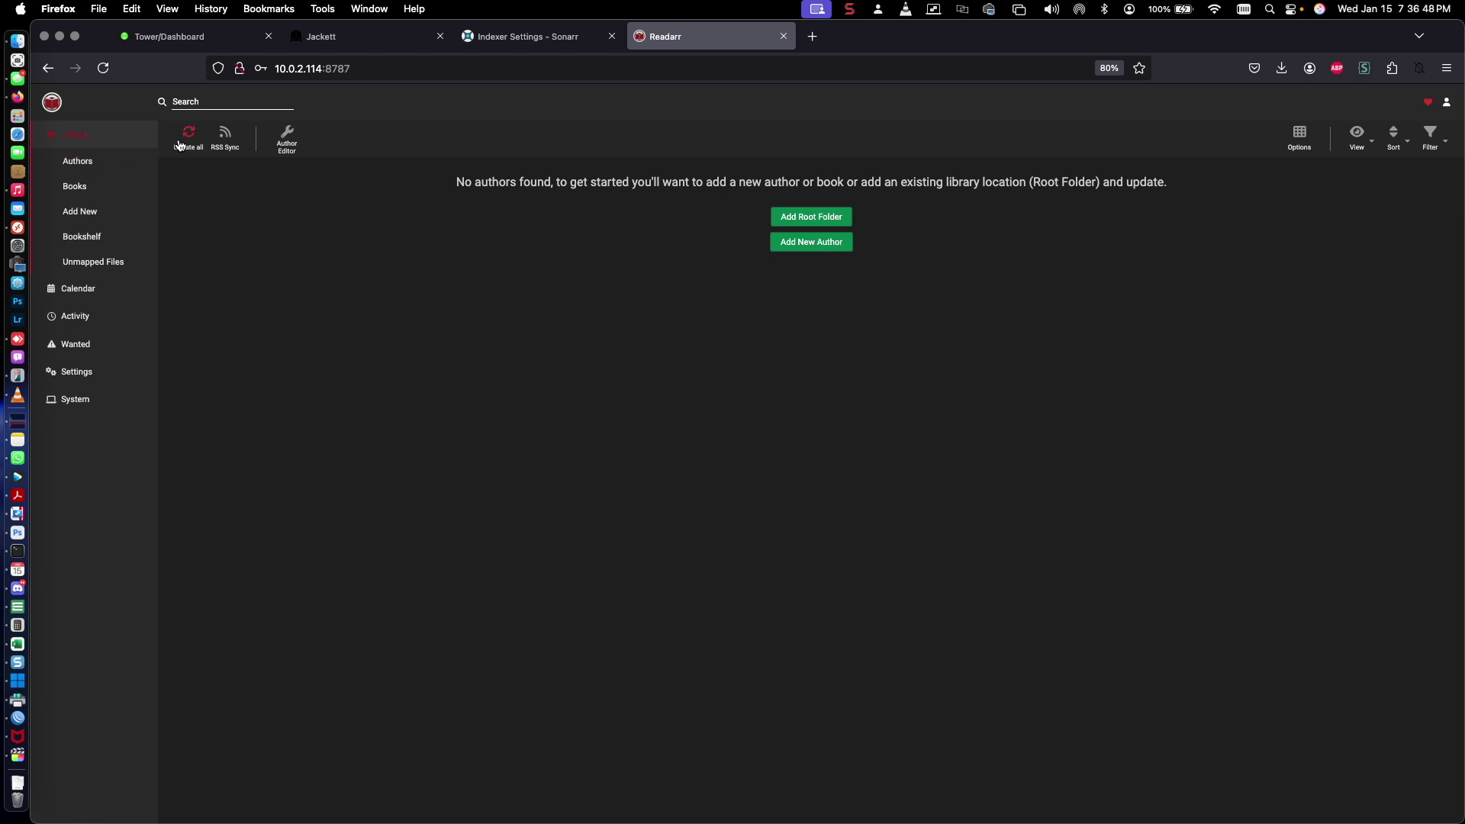
left_click(86, 215)
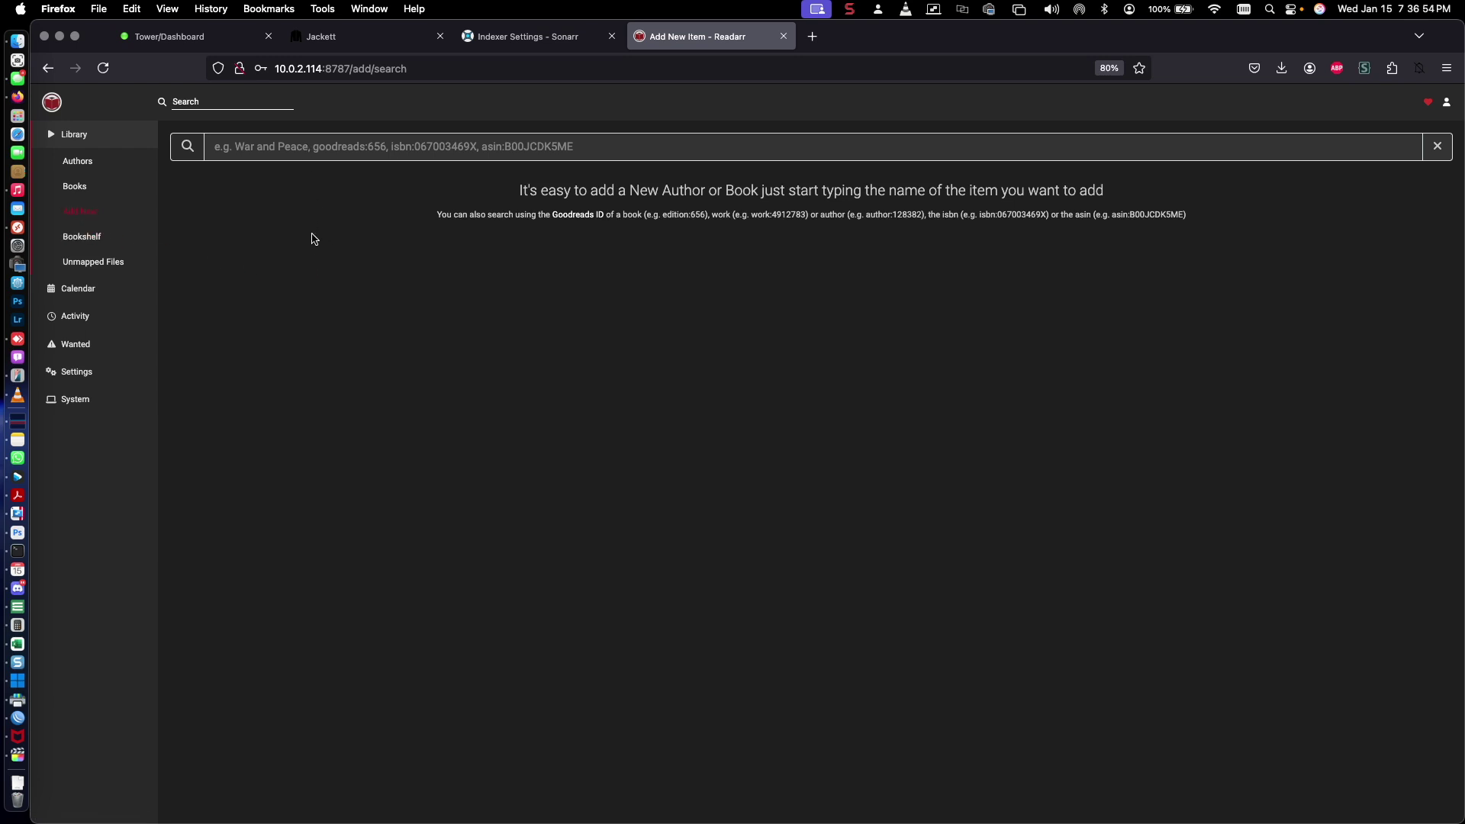
left_click(298, 149)
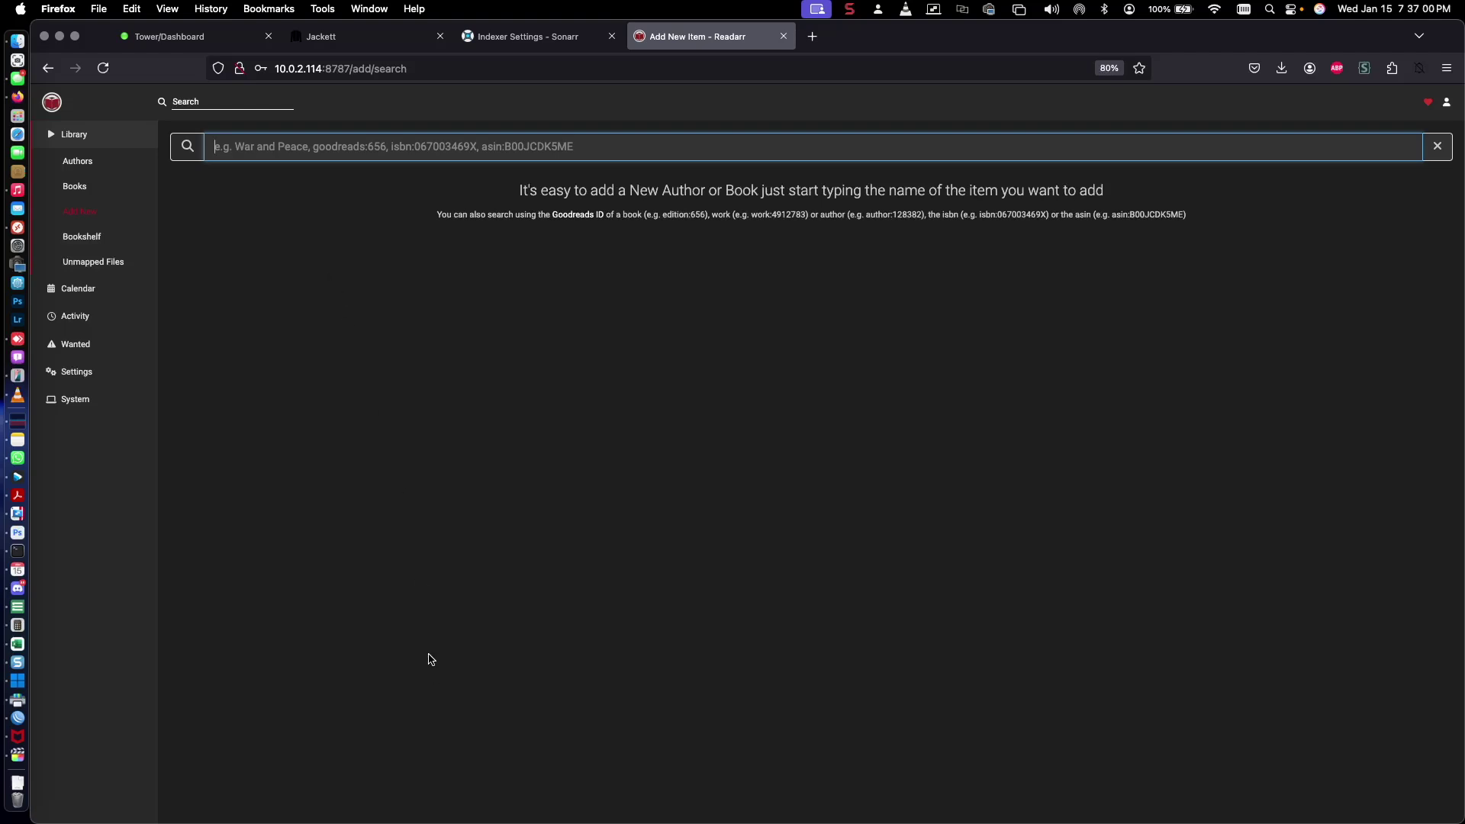
type("War")
left_click(357, 281)
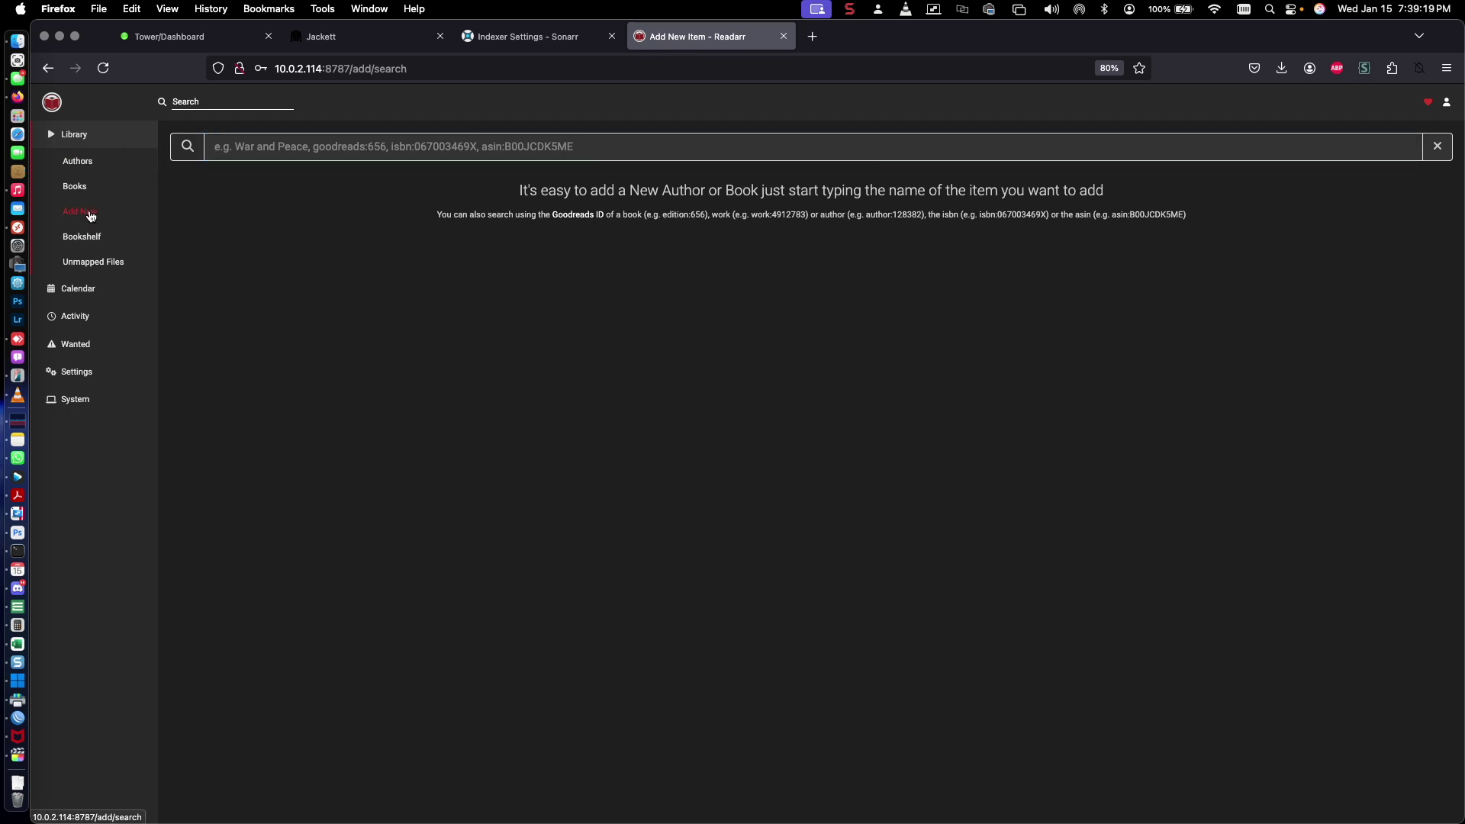
left_click(254, 147)
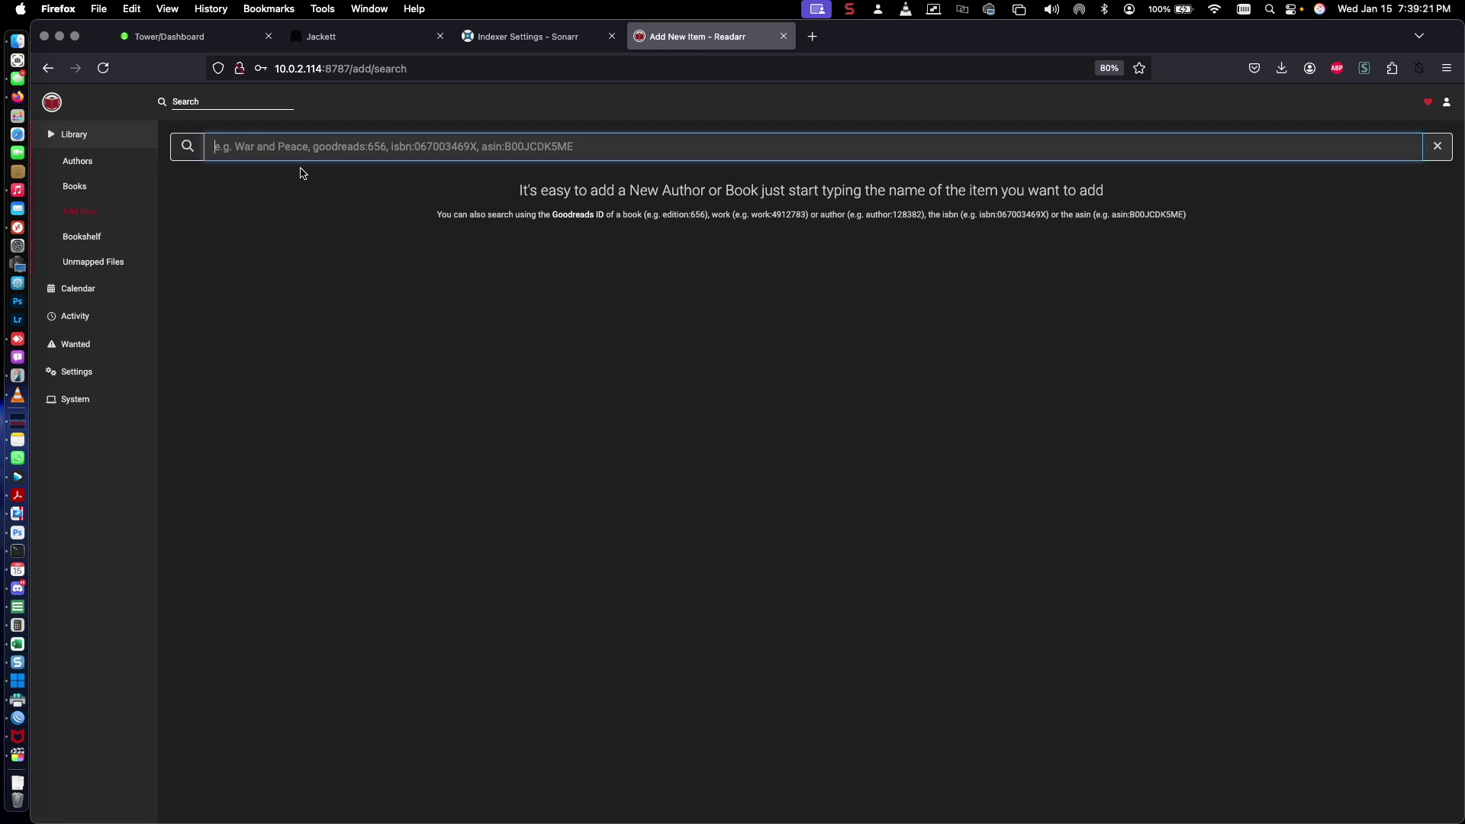
Search for 'War and Peace' and open the Oxford World's Classics edition's add settings
type("War and")
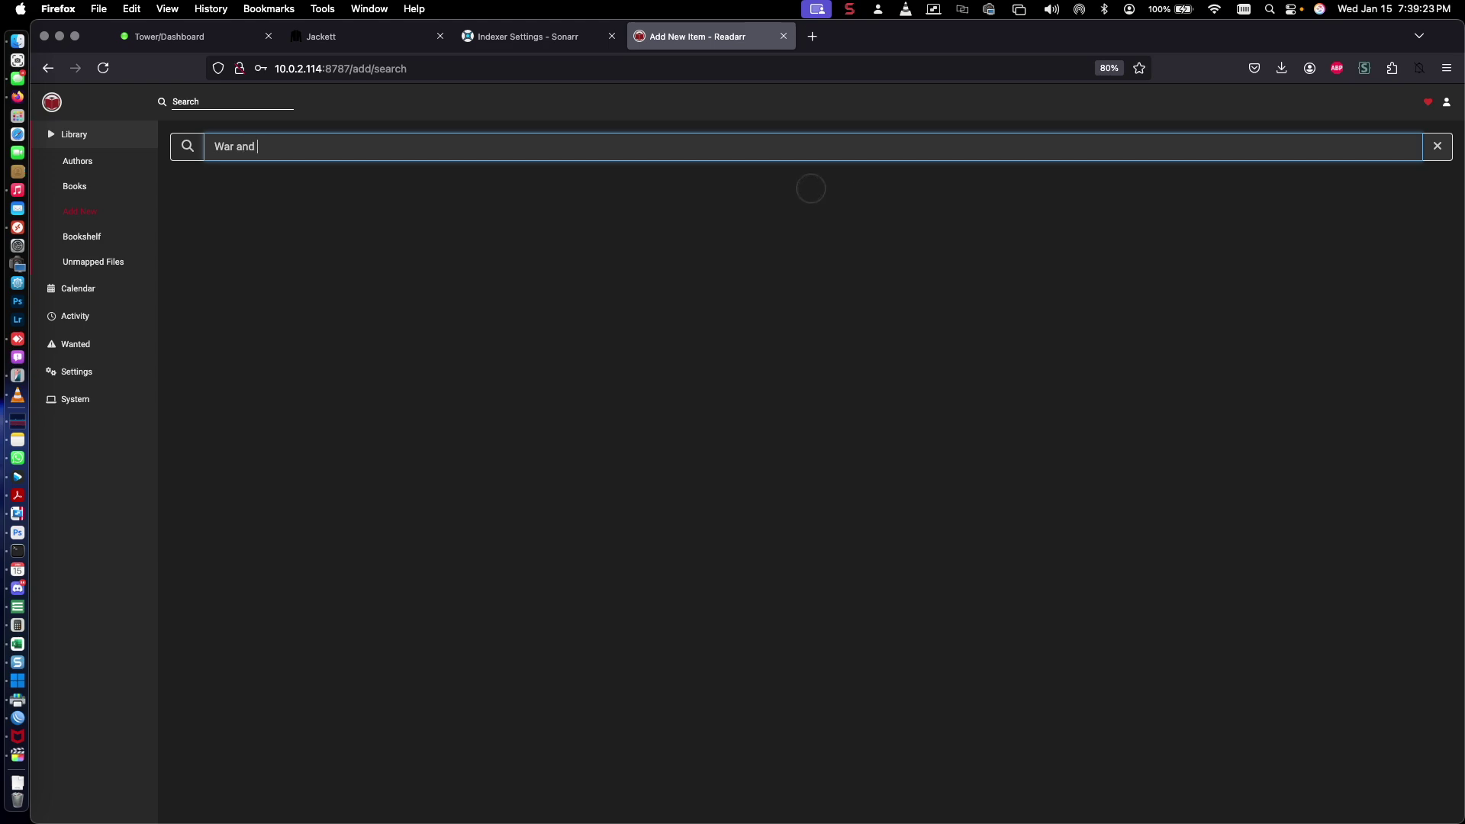
type(" Peav")
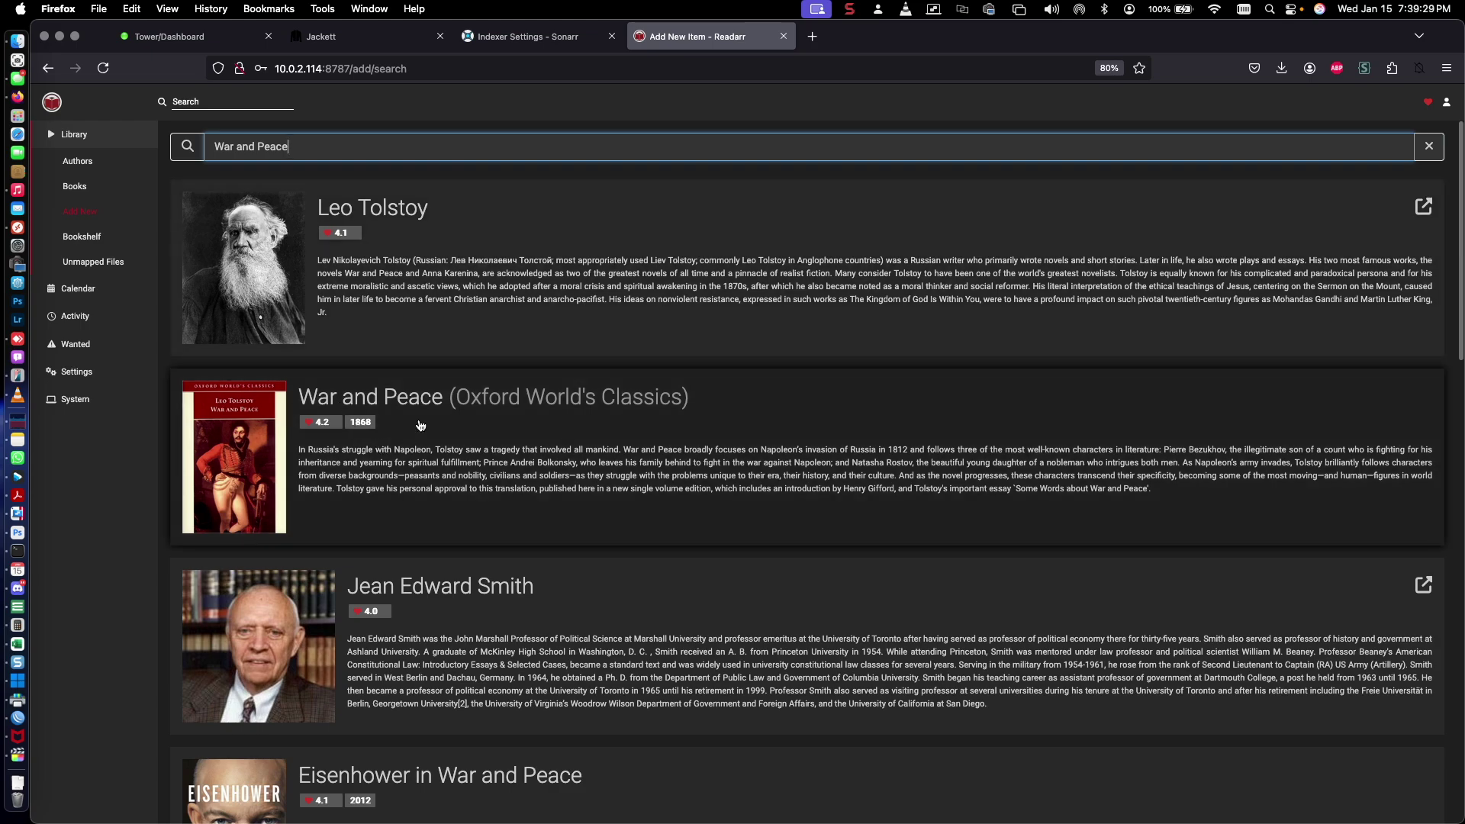
scroll(420, 425, "down", 10)
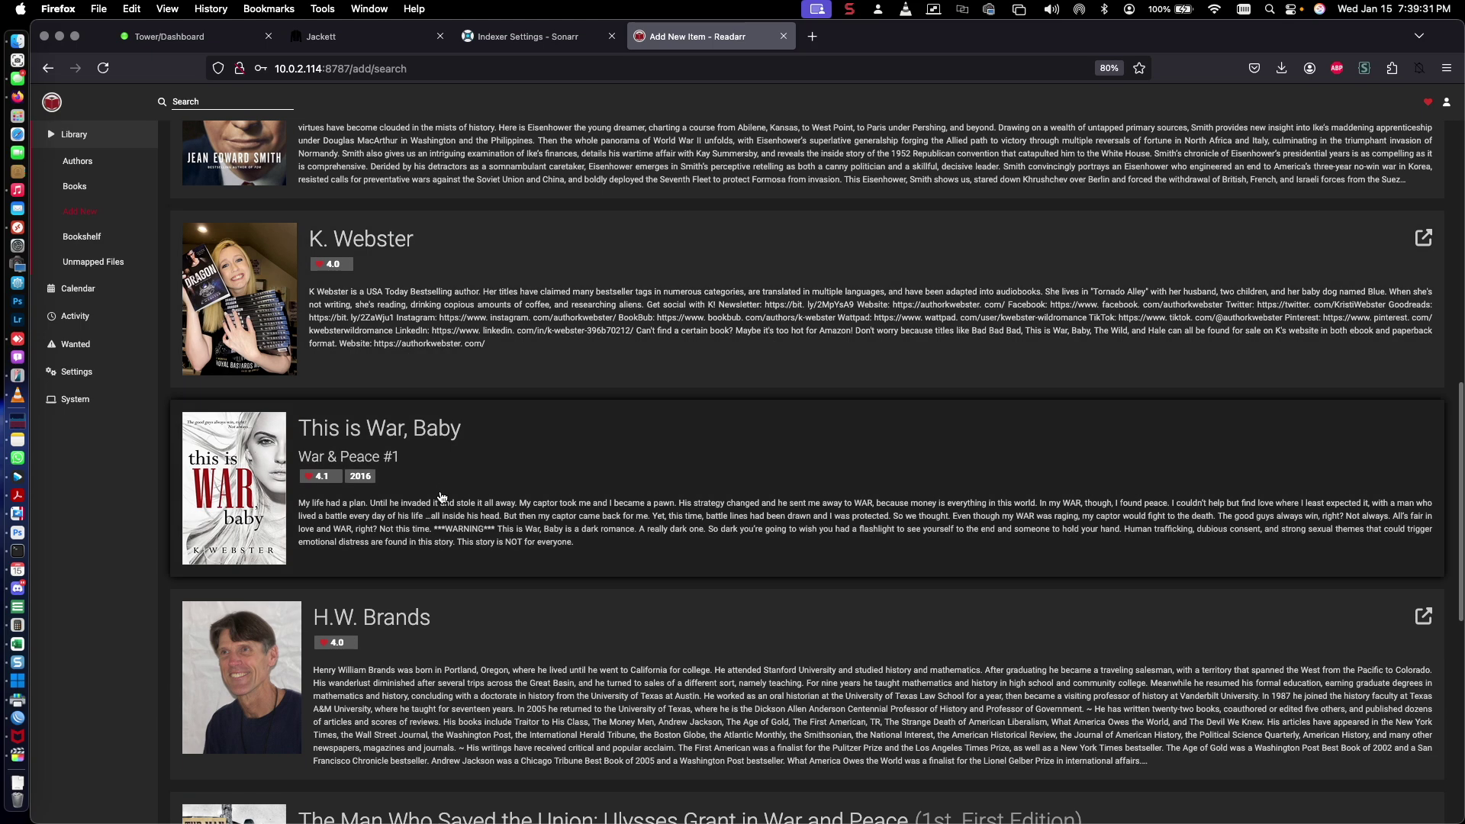
scroll(441, 497, "up", 3)
scroll(440, 494, "down", 10)
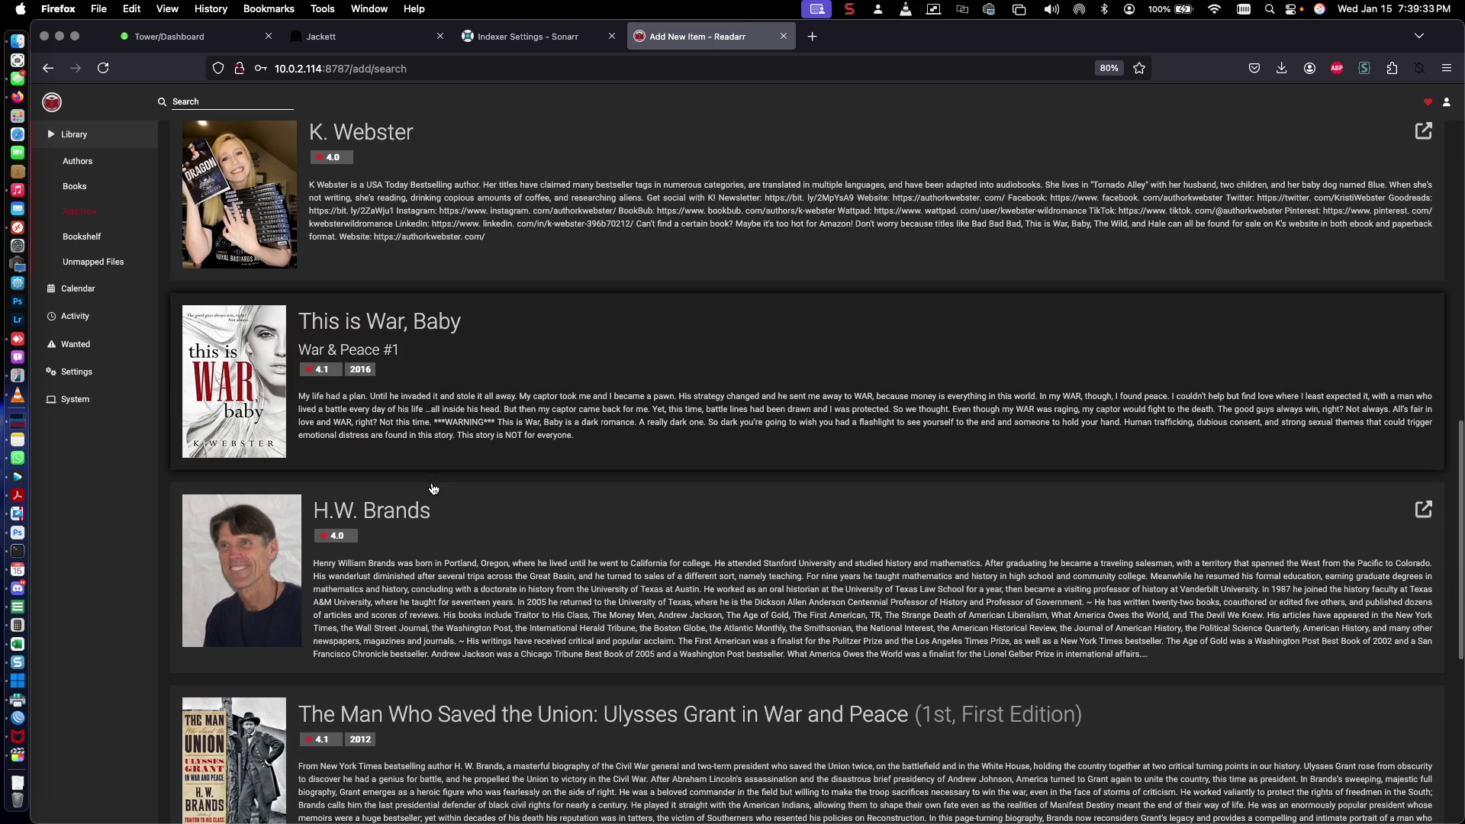
scroll(432, 489, "up", 10)
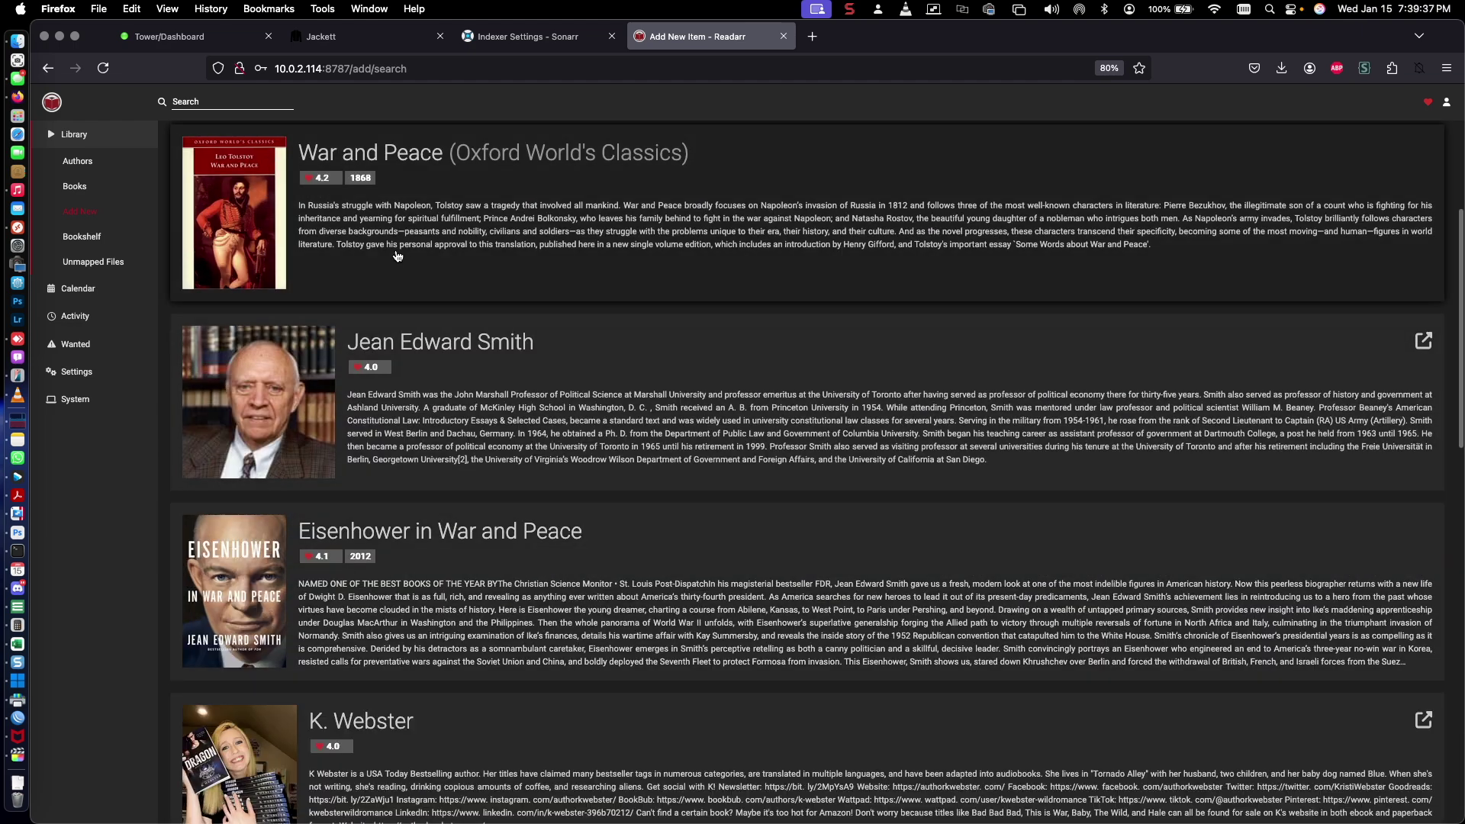
left_click(489, 267)
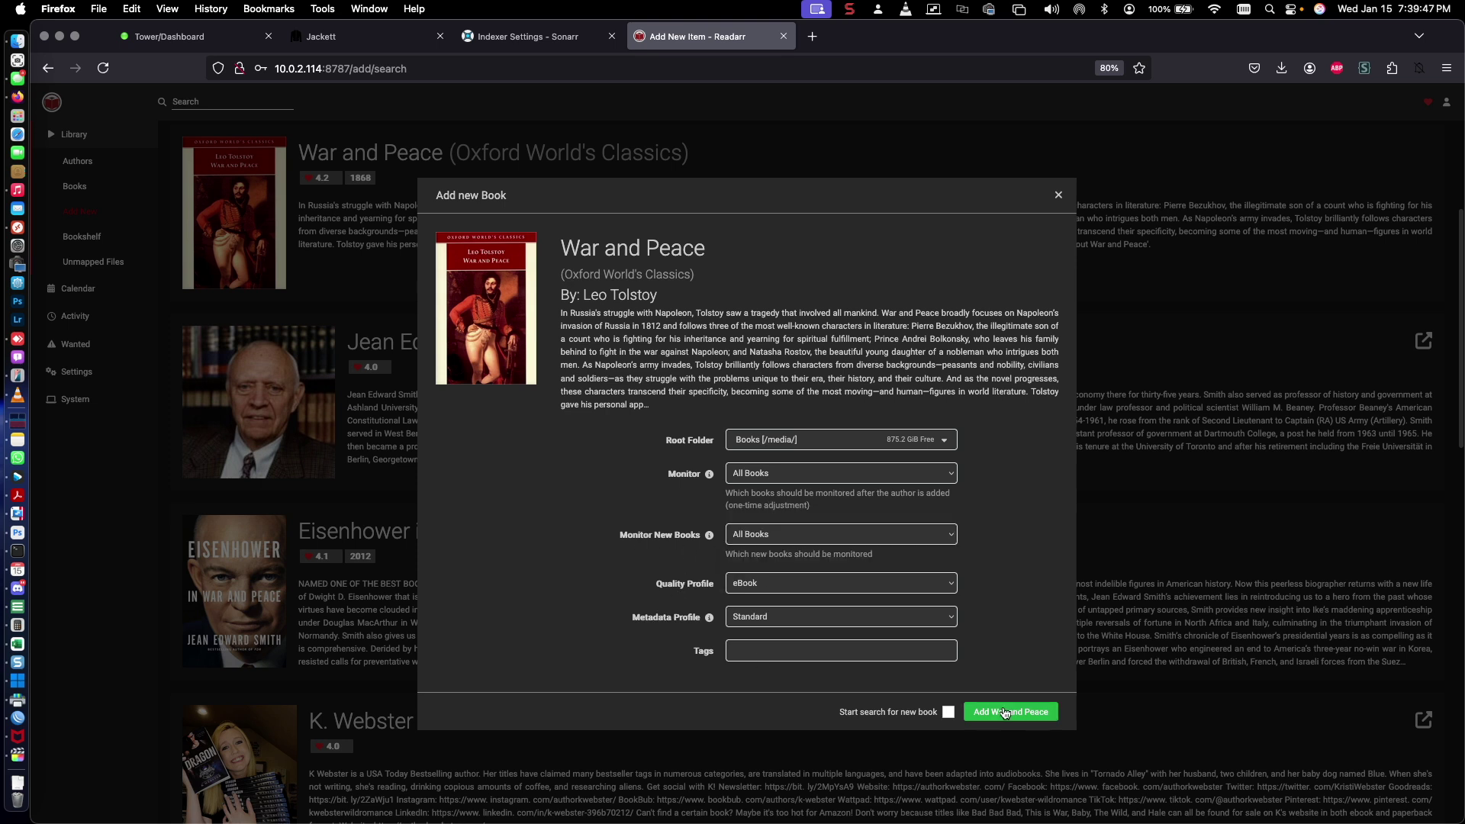
Try adding War and Peace with search-on-add enabled, then dismiss the book-not-found error
left_click(949, 713)
left_click(1004, 721)
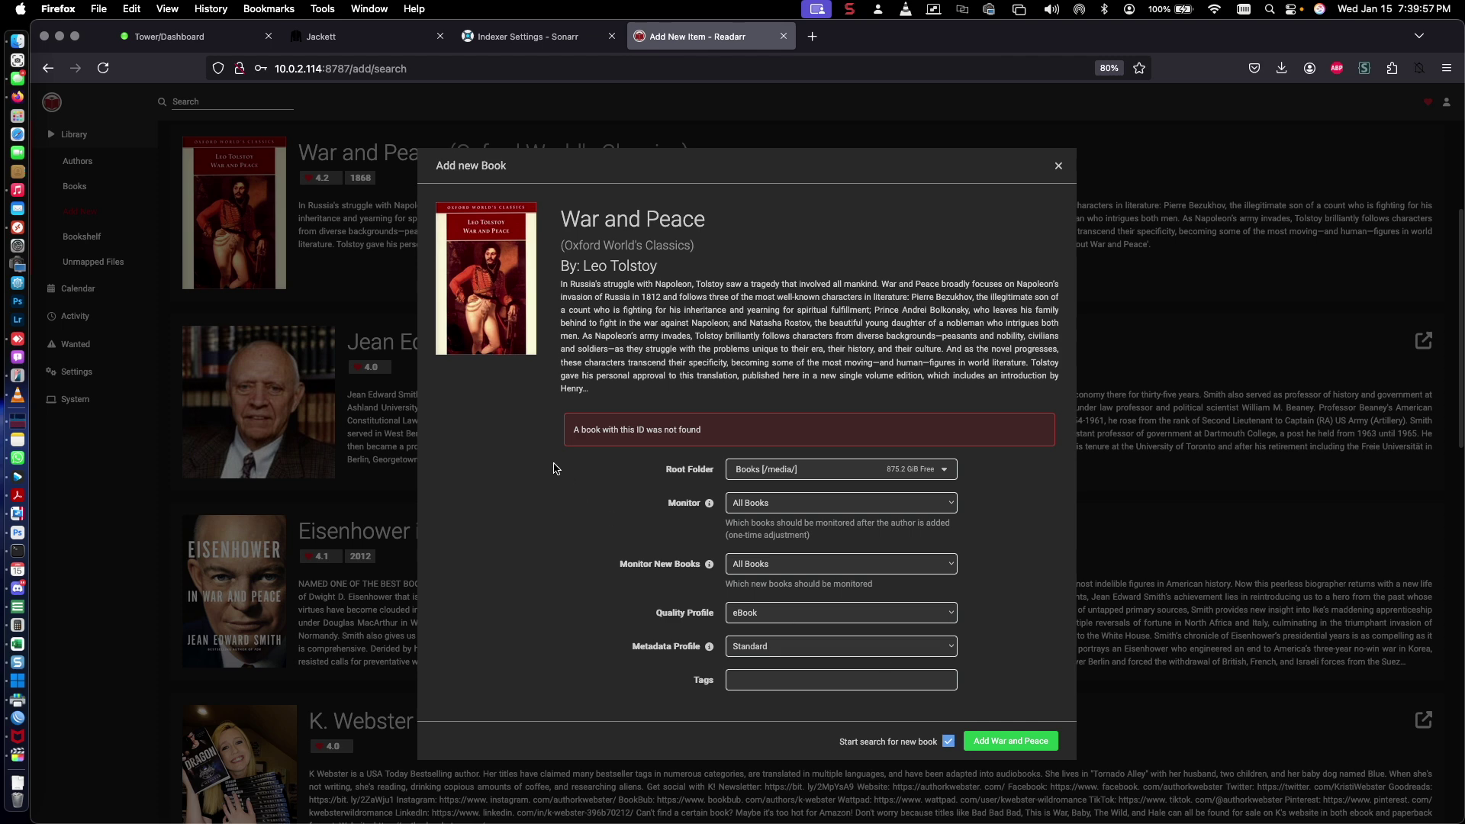
left_click_drag(579, 429, 686, 431)
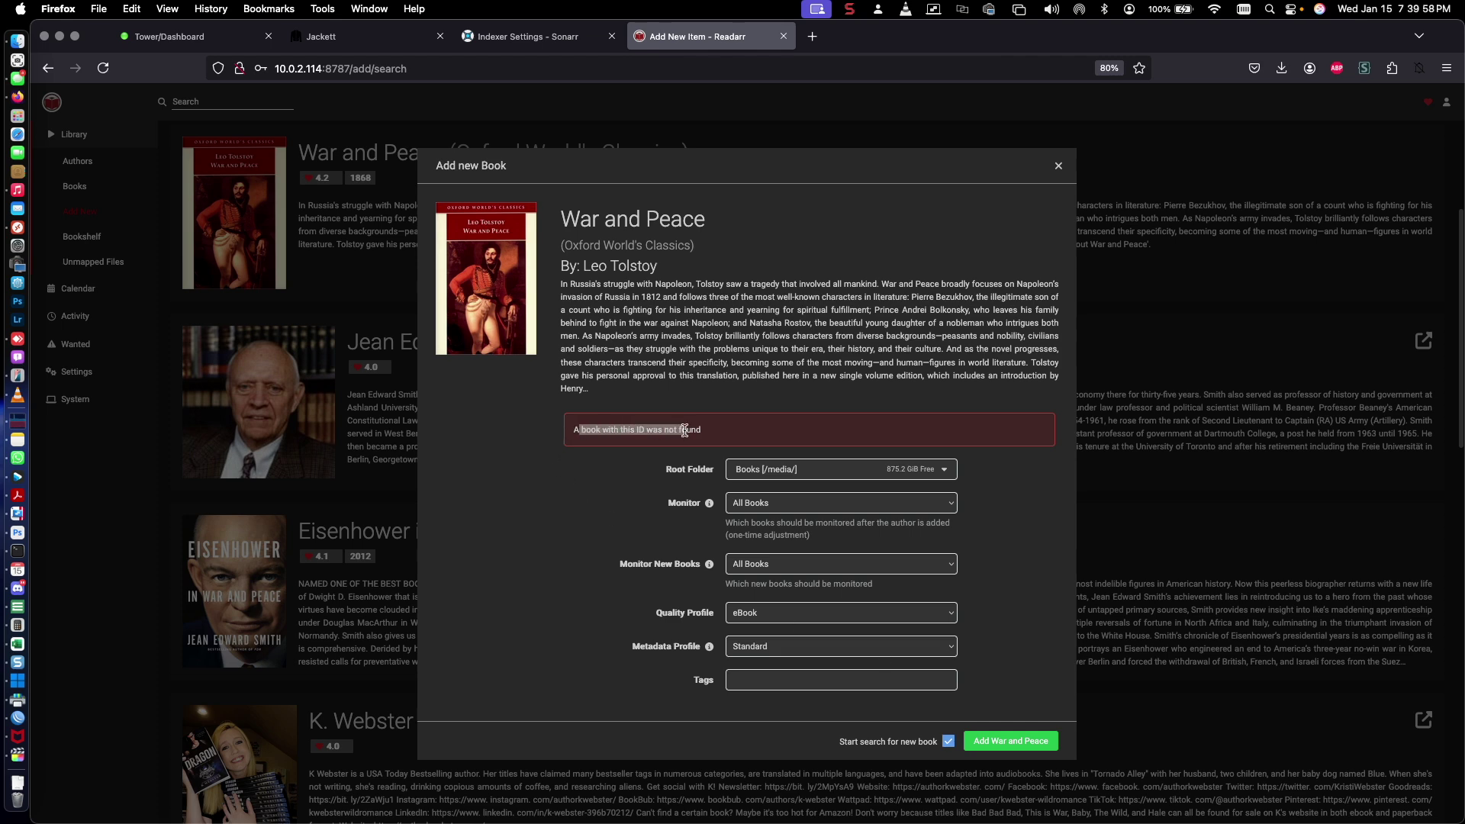
left_click(1057, 167)
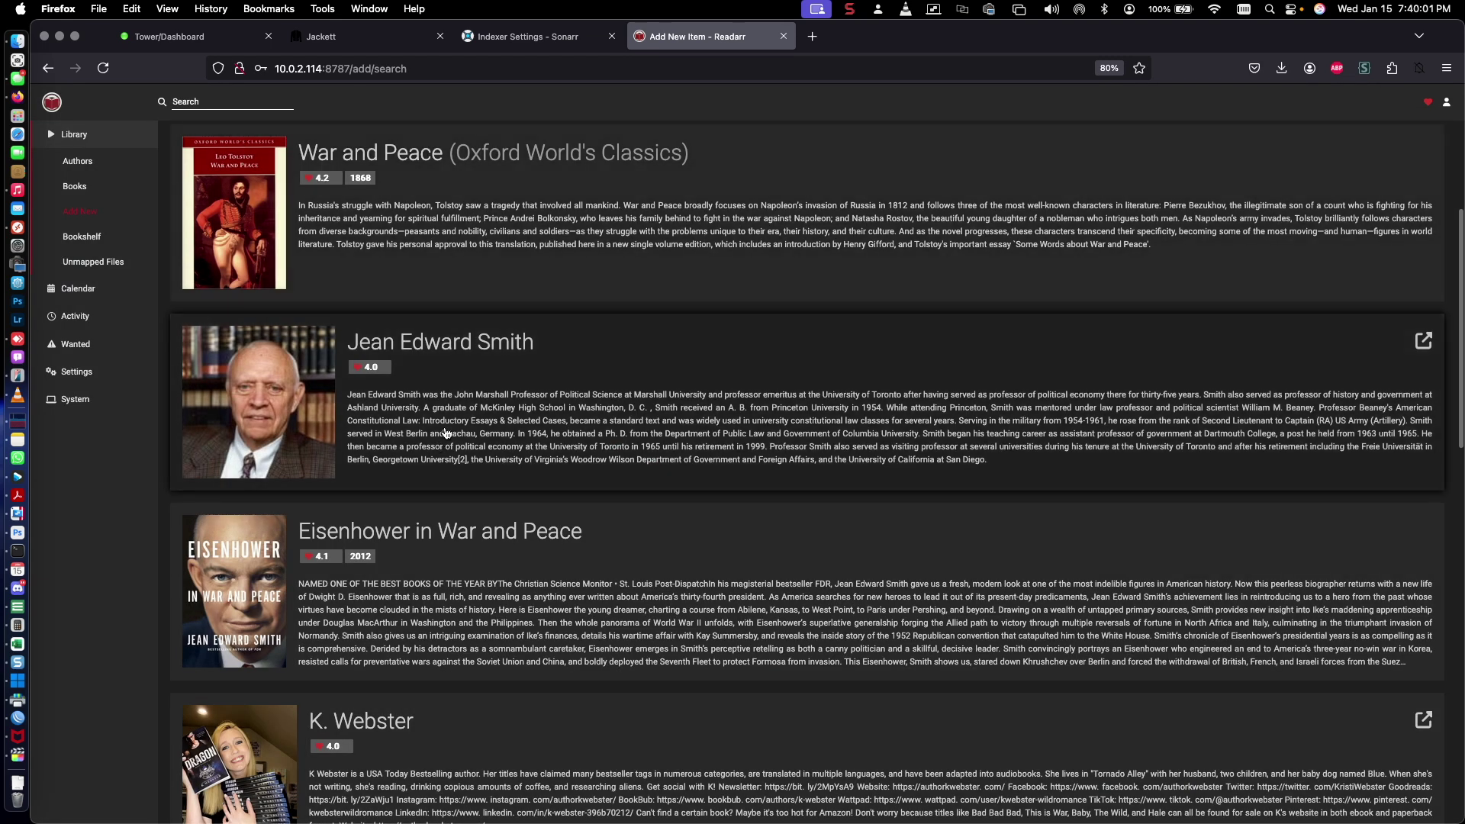
Add Eisenhower in War and Peace (2012) to the library
scroll(446, 433, "down", 5)
left_click(432, 239)
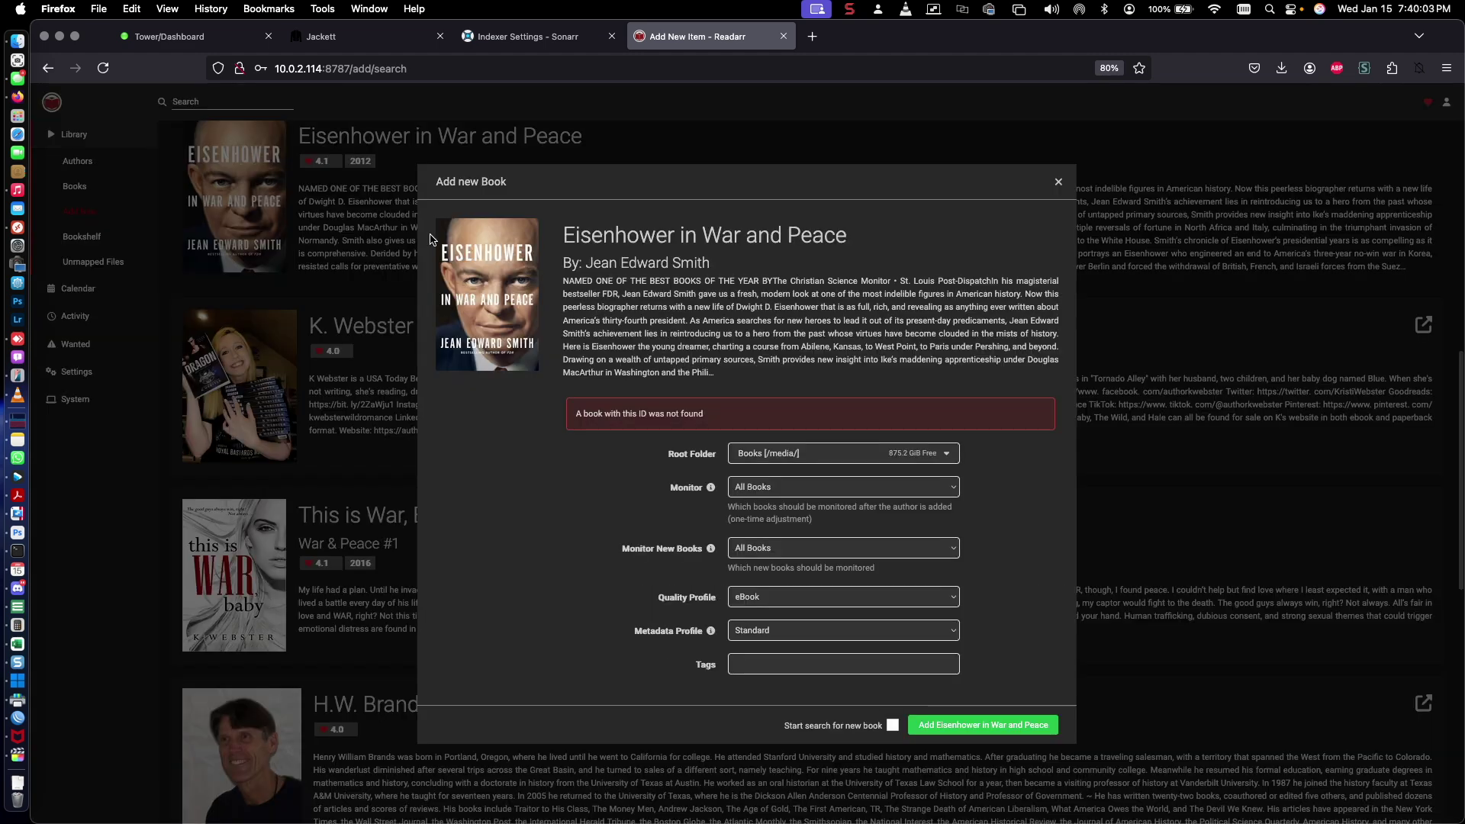
left_click(1004, 731)
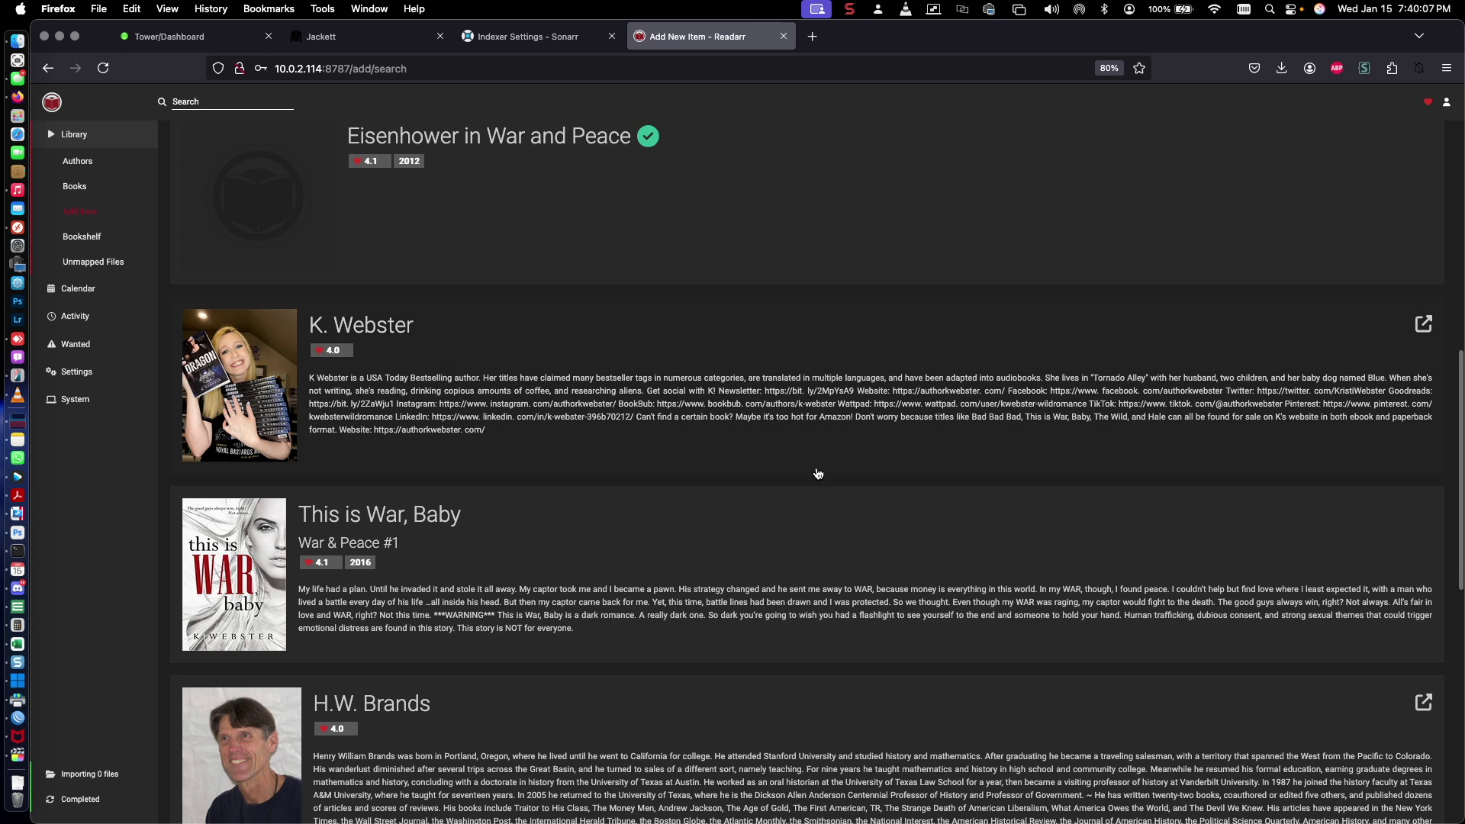
Open Jean Edward Smith's author page from the Library to see his six missing books
scroll(763, 458, "up", 2)
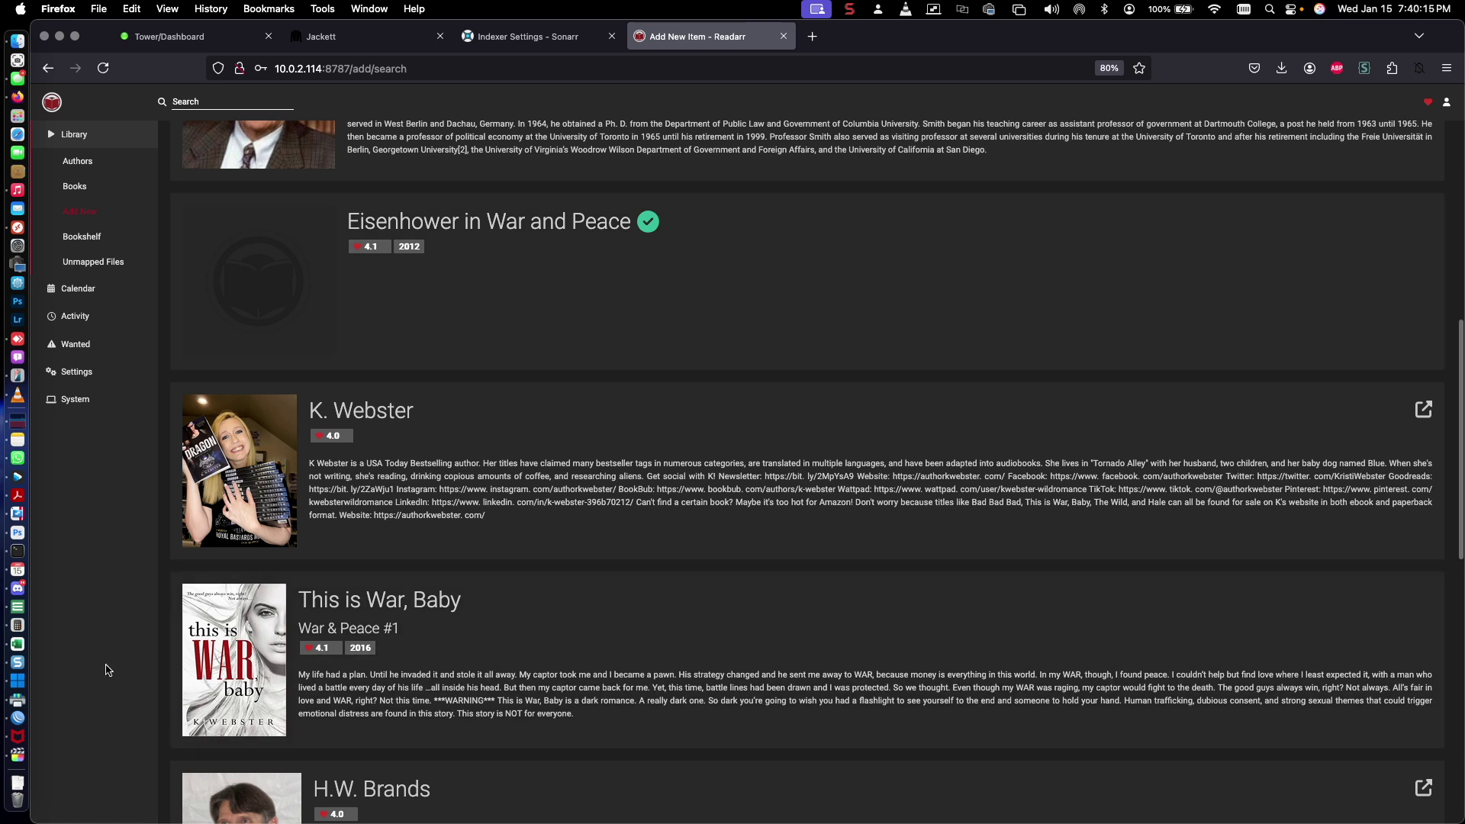
left_click(93, 134)
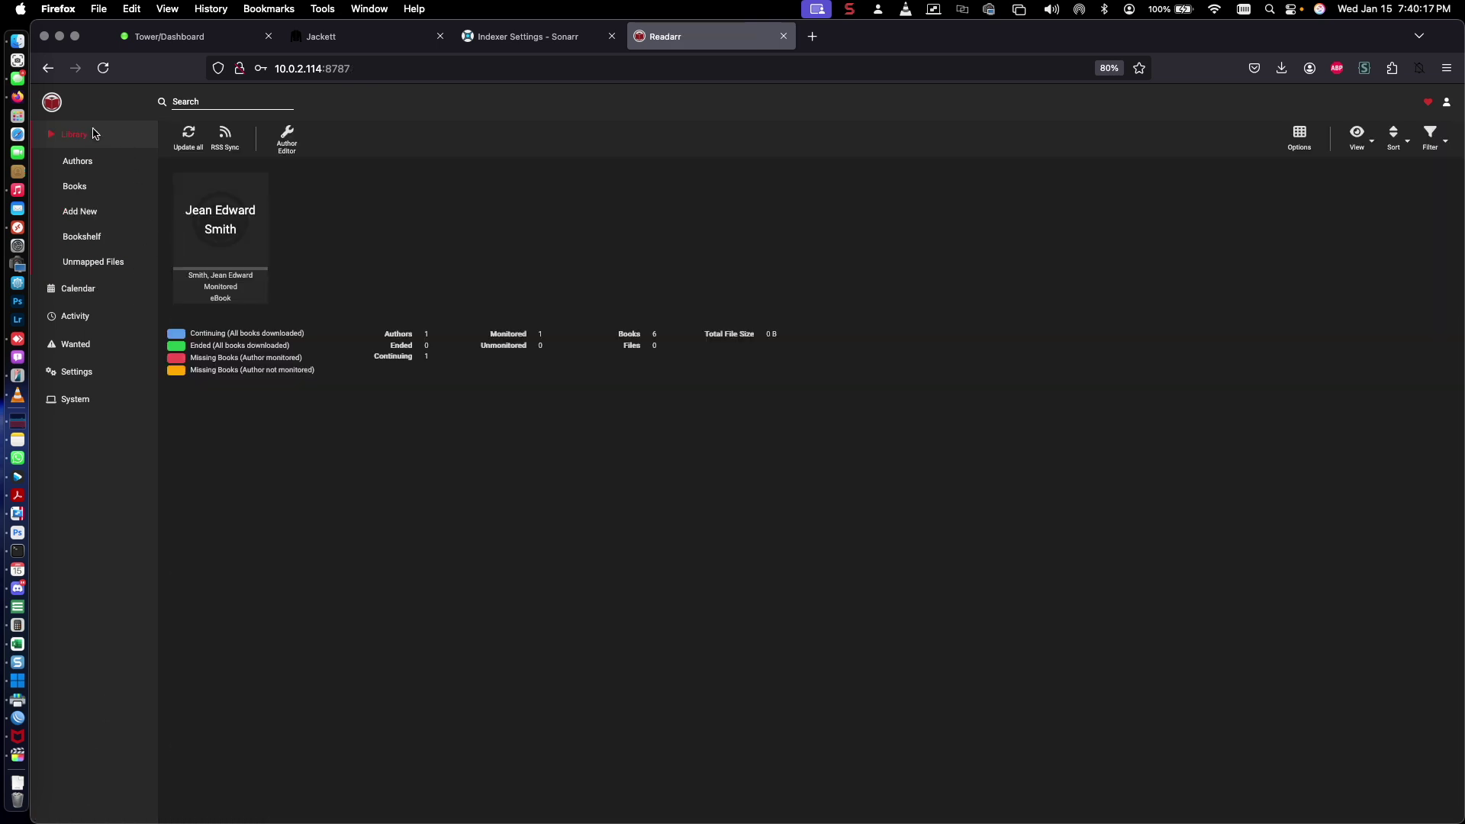
left_click(211, 203)
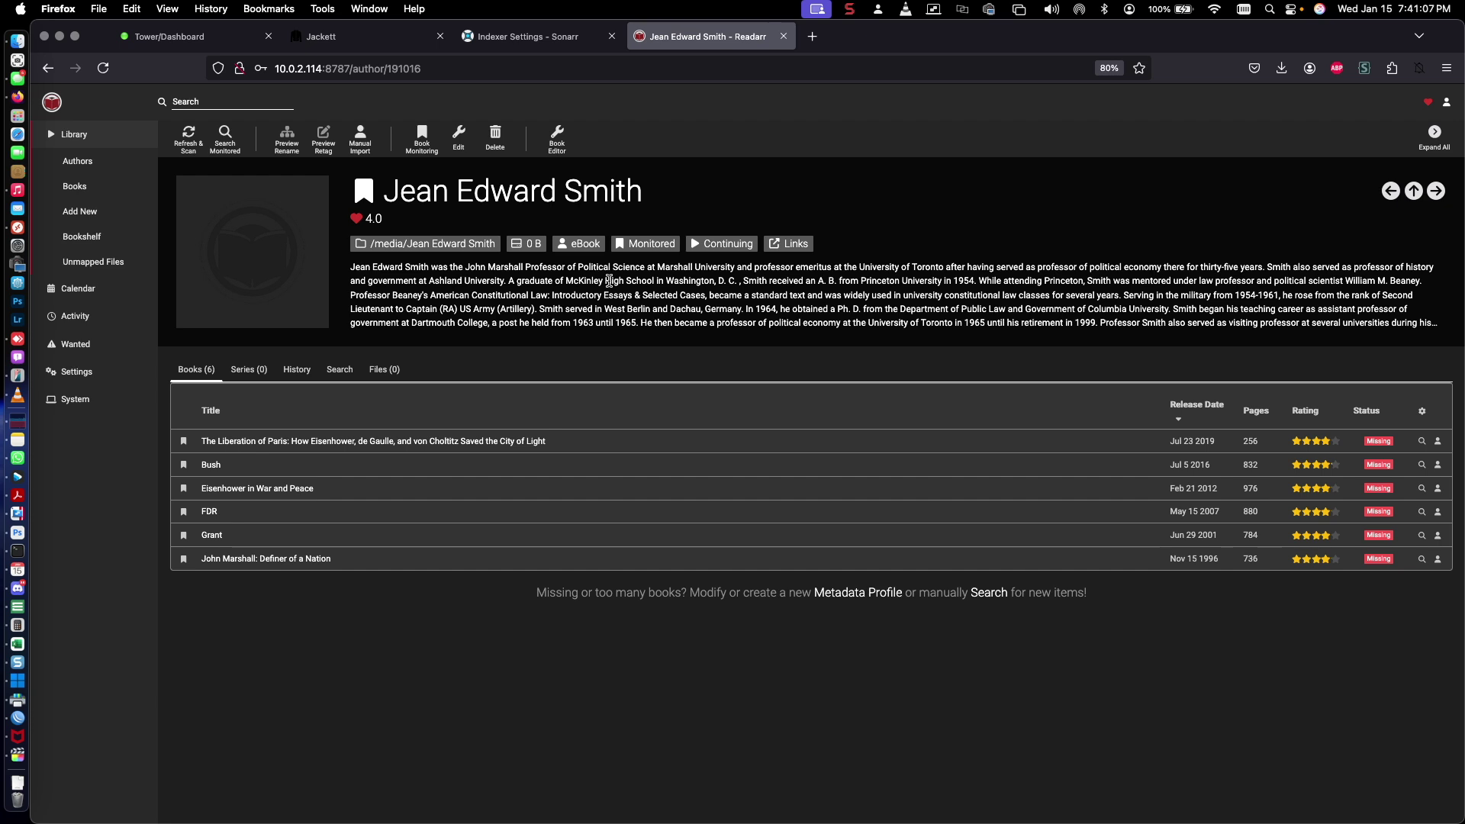
left_click(850, 9)
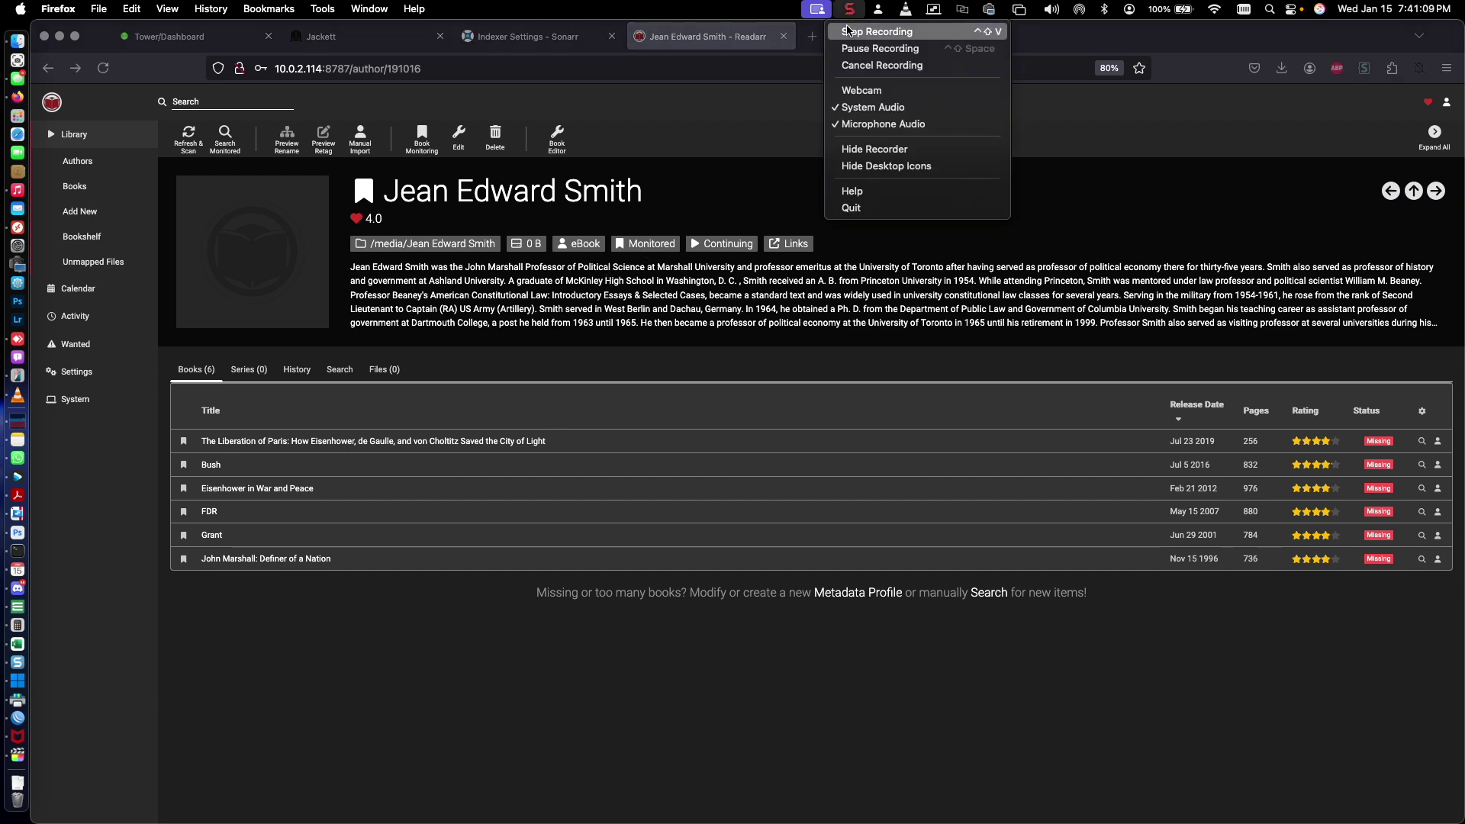
left_click(849, 32)
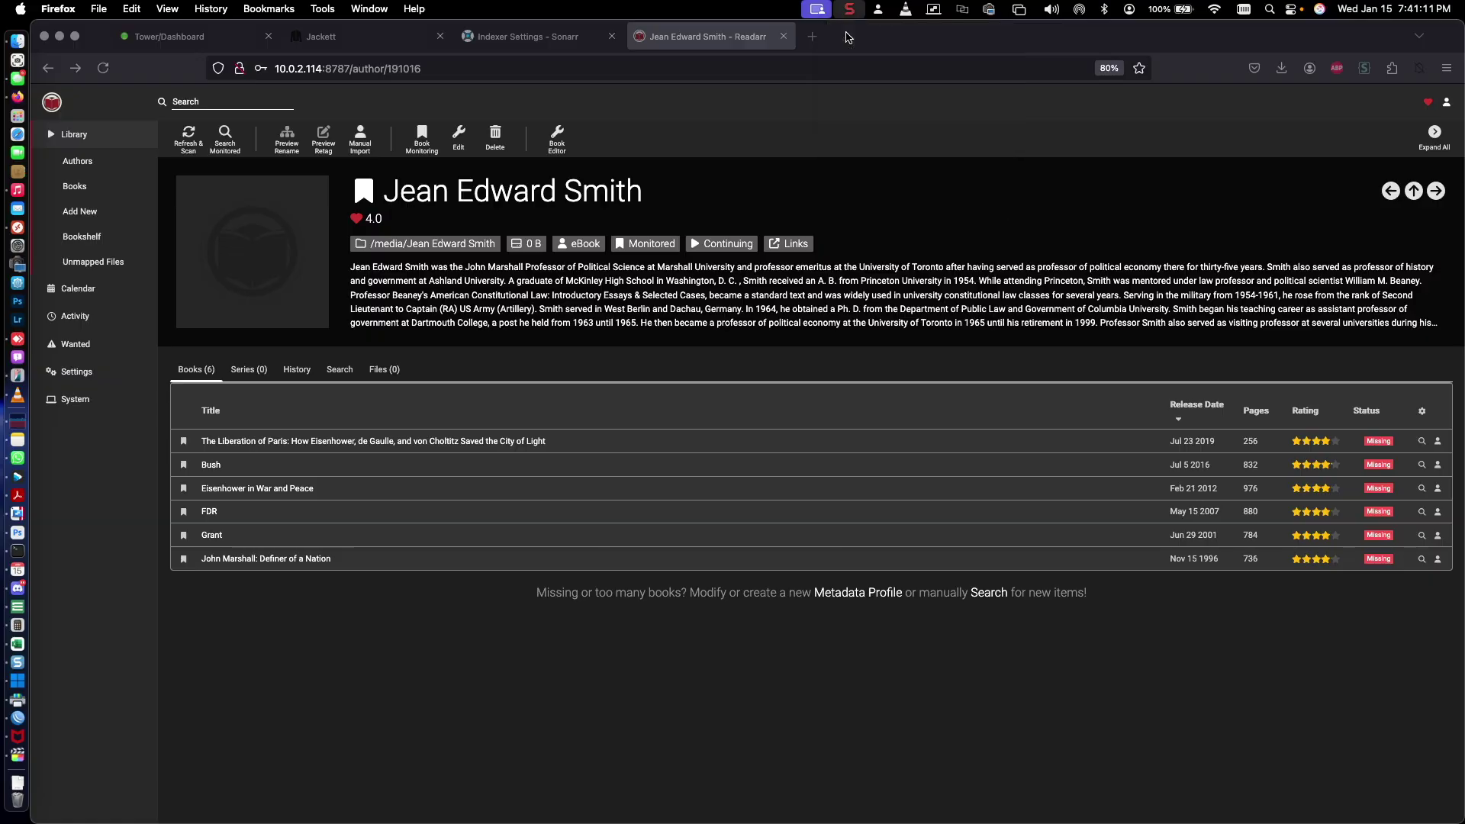